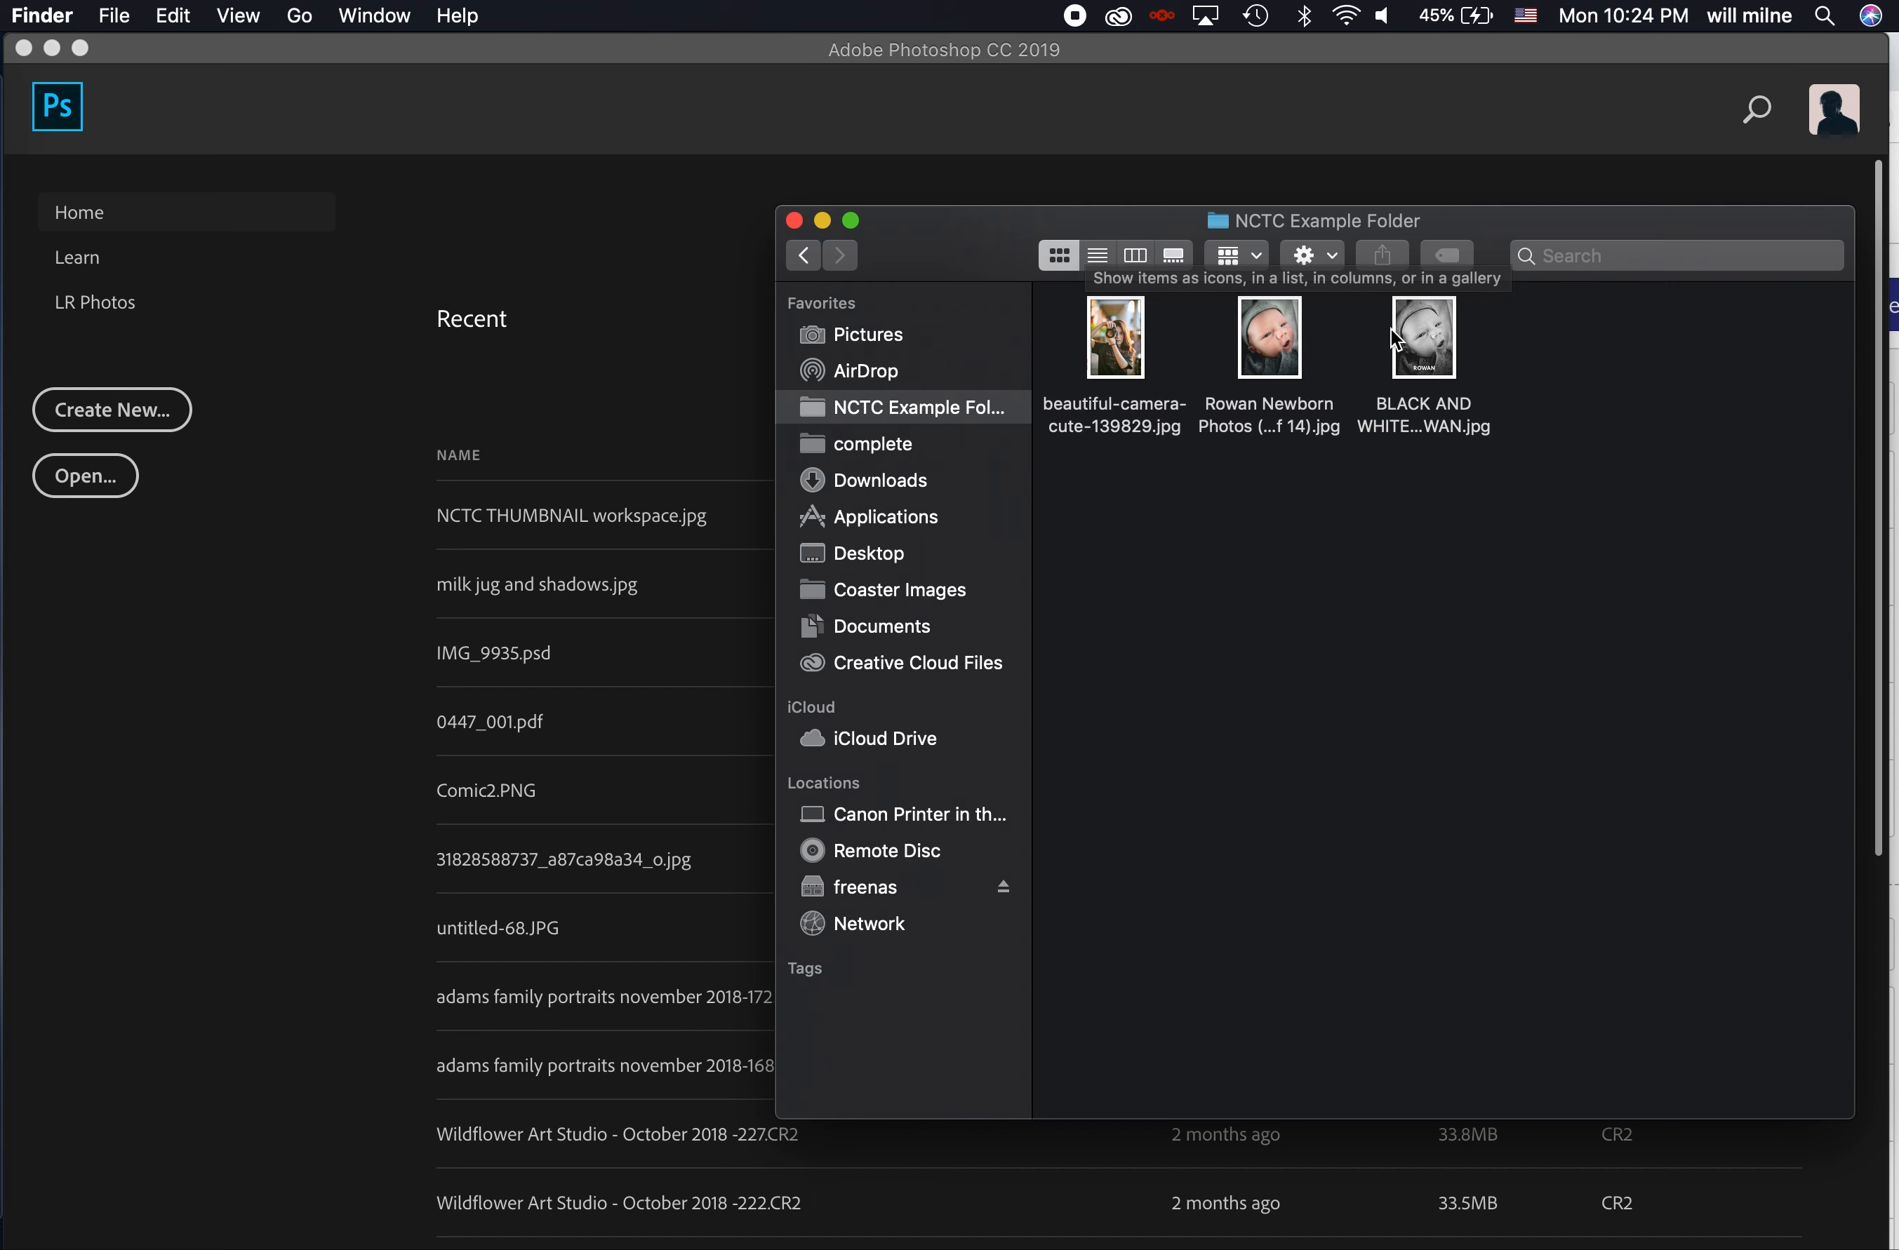
- Open the black-and-white newborn JPG from the NCTC Example Folder in Photoshop
click(1412, 347)
drag(1412, 347, 683, 396)
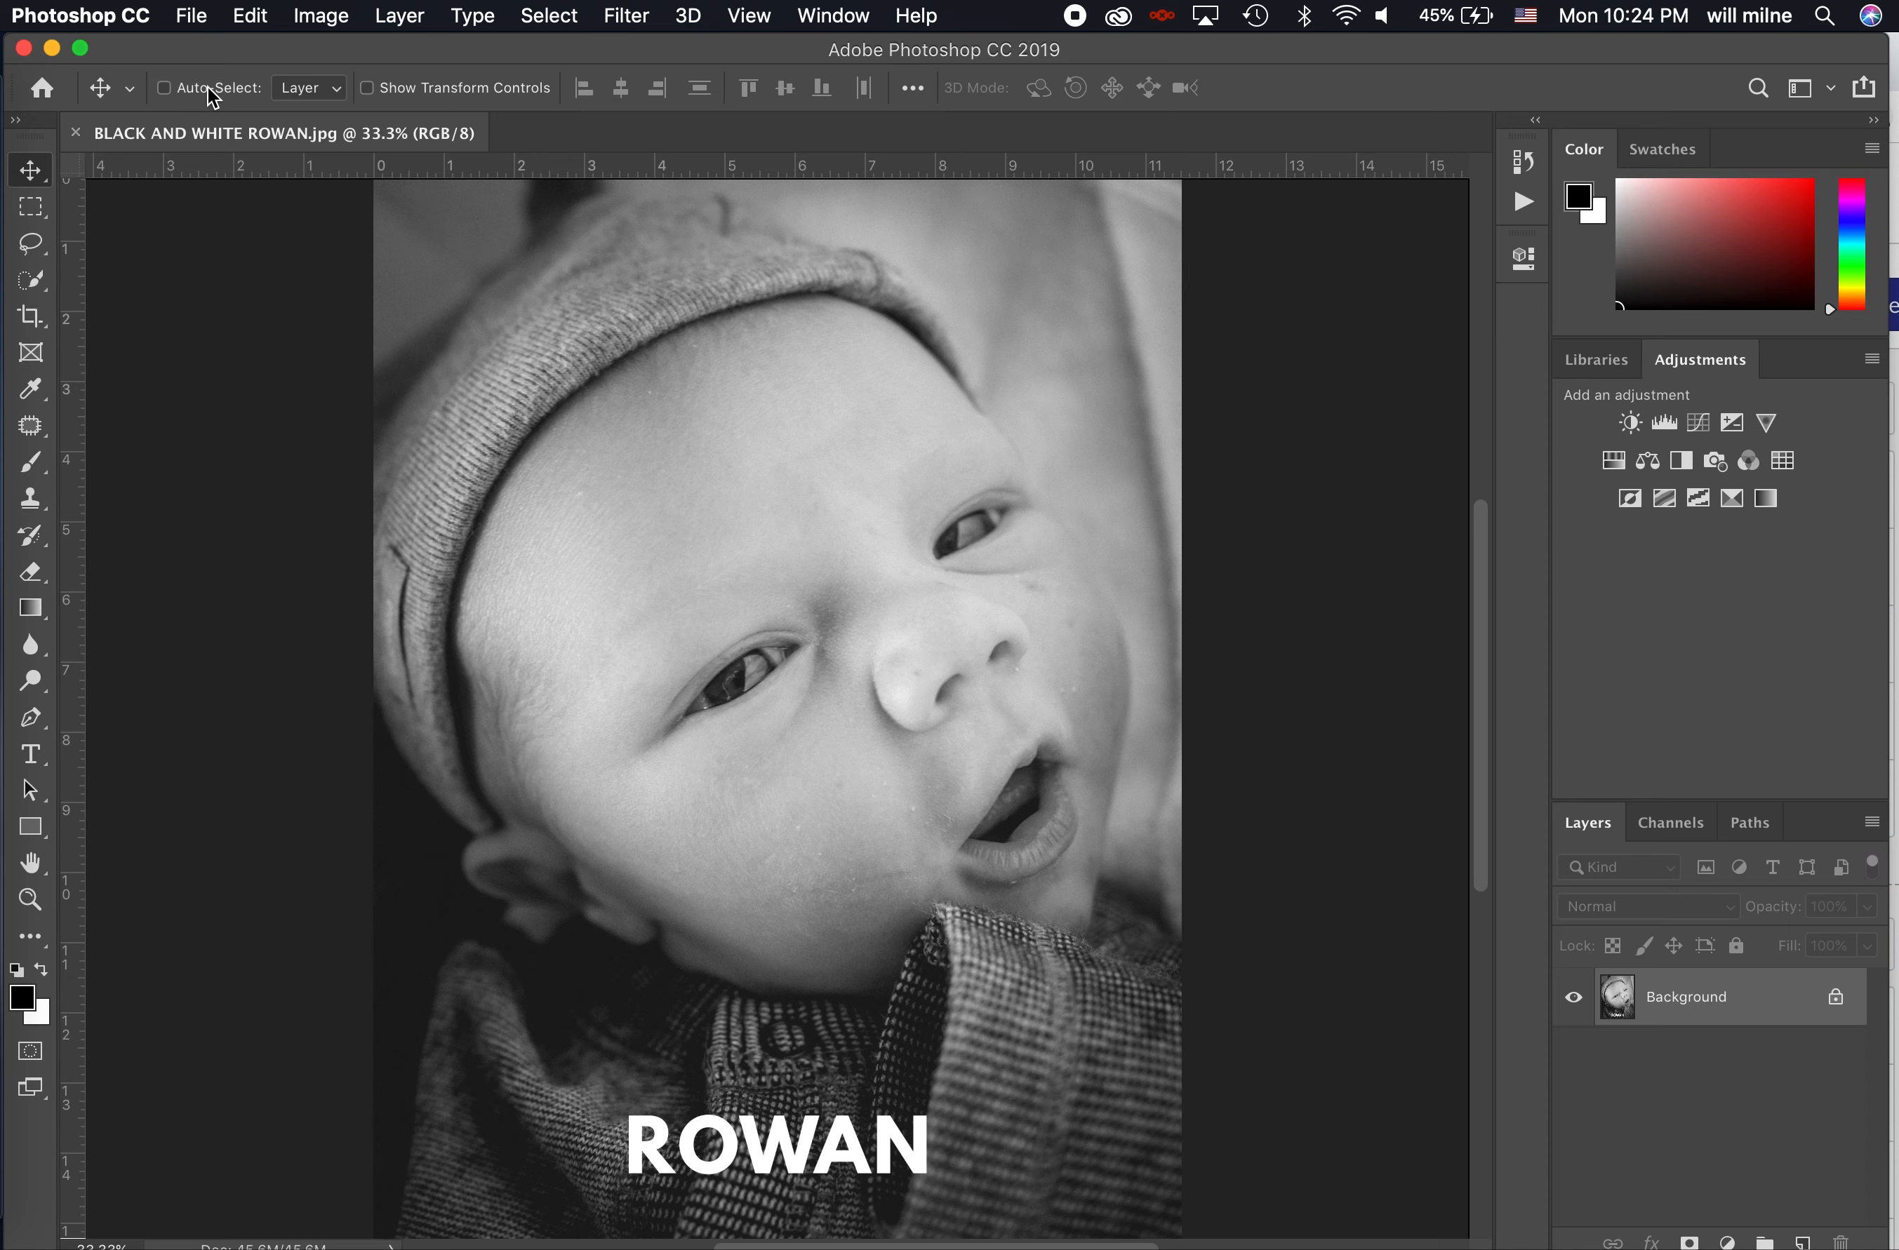
click(195, 17)
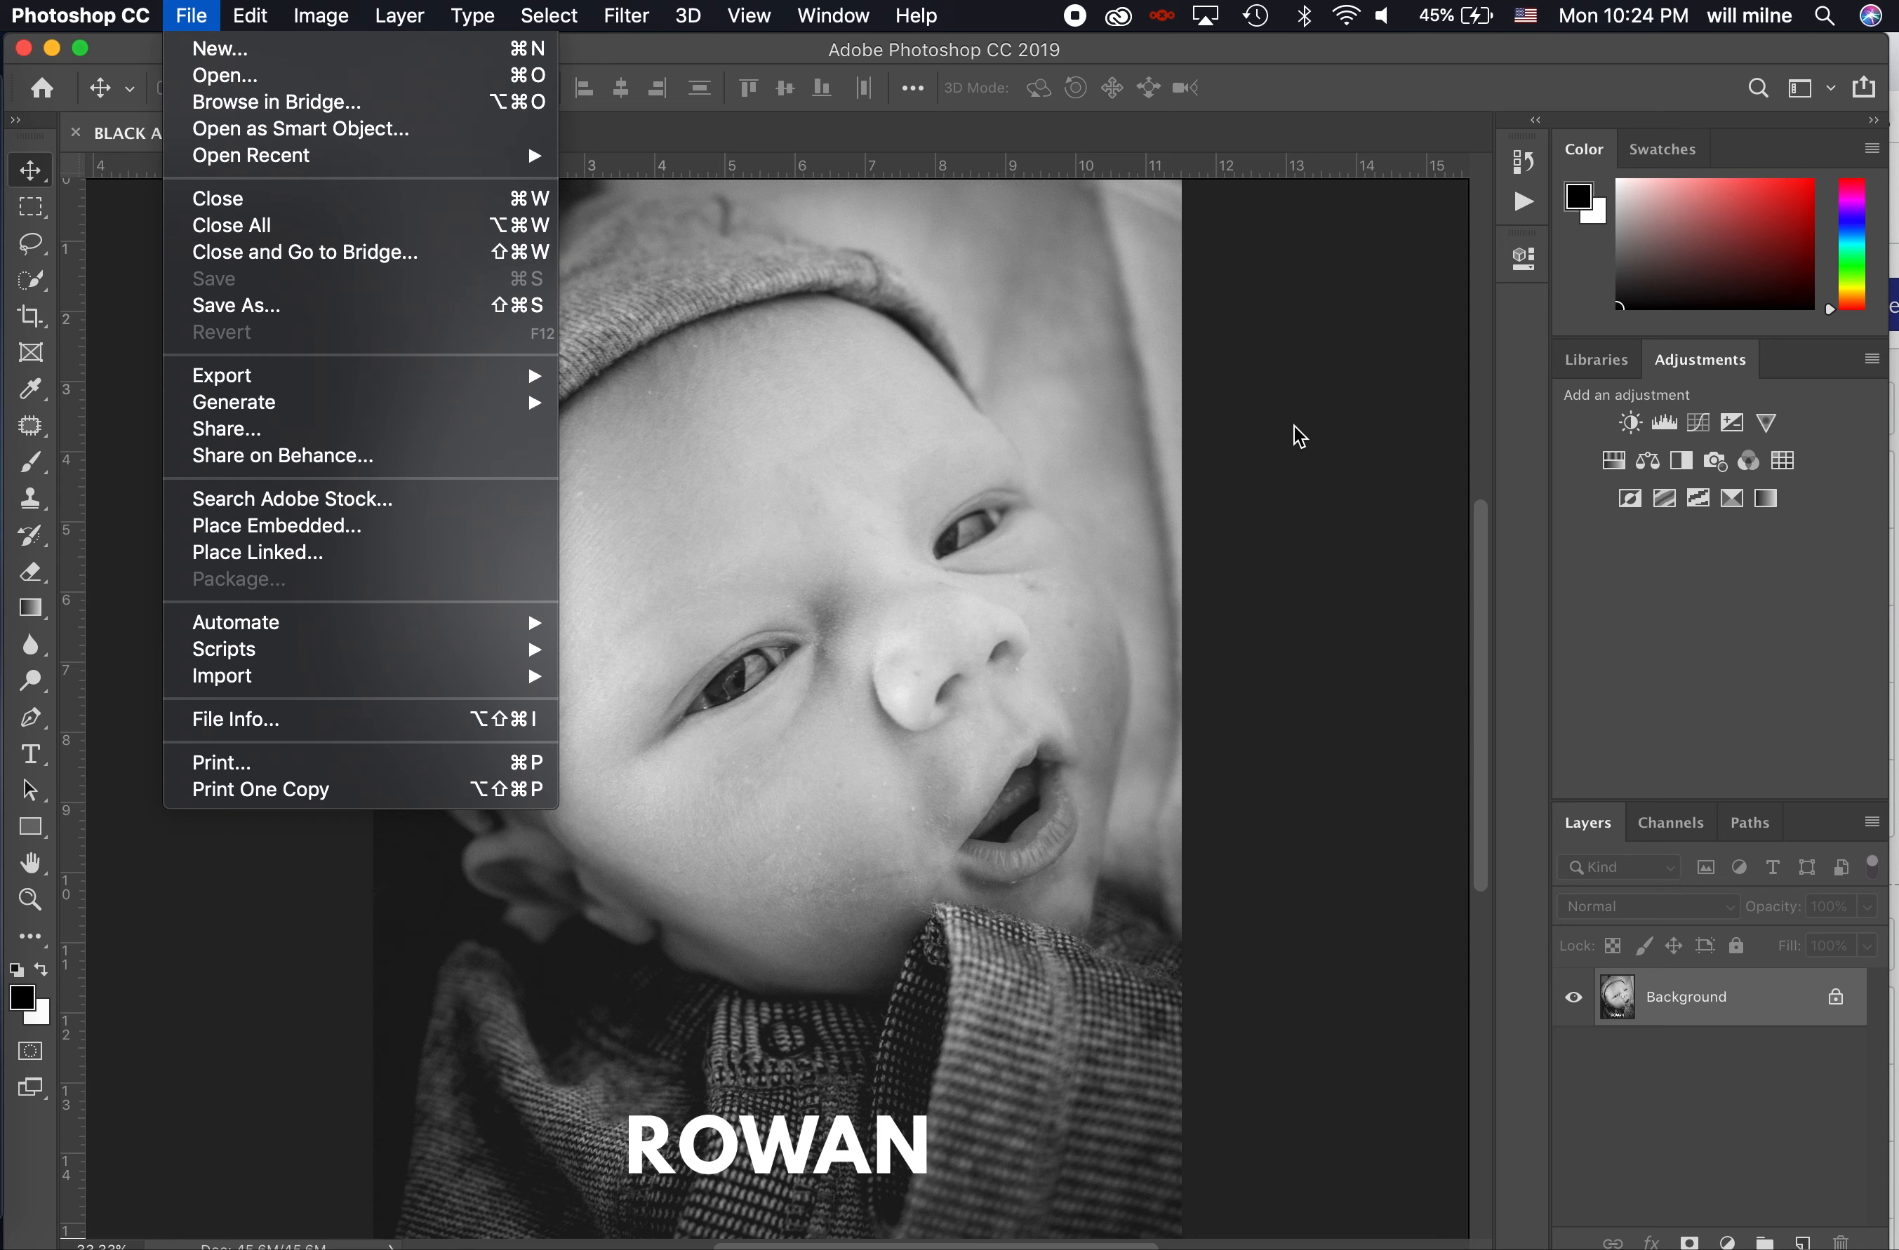
click(1394, 497)
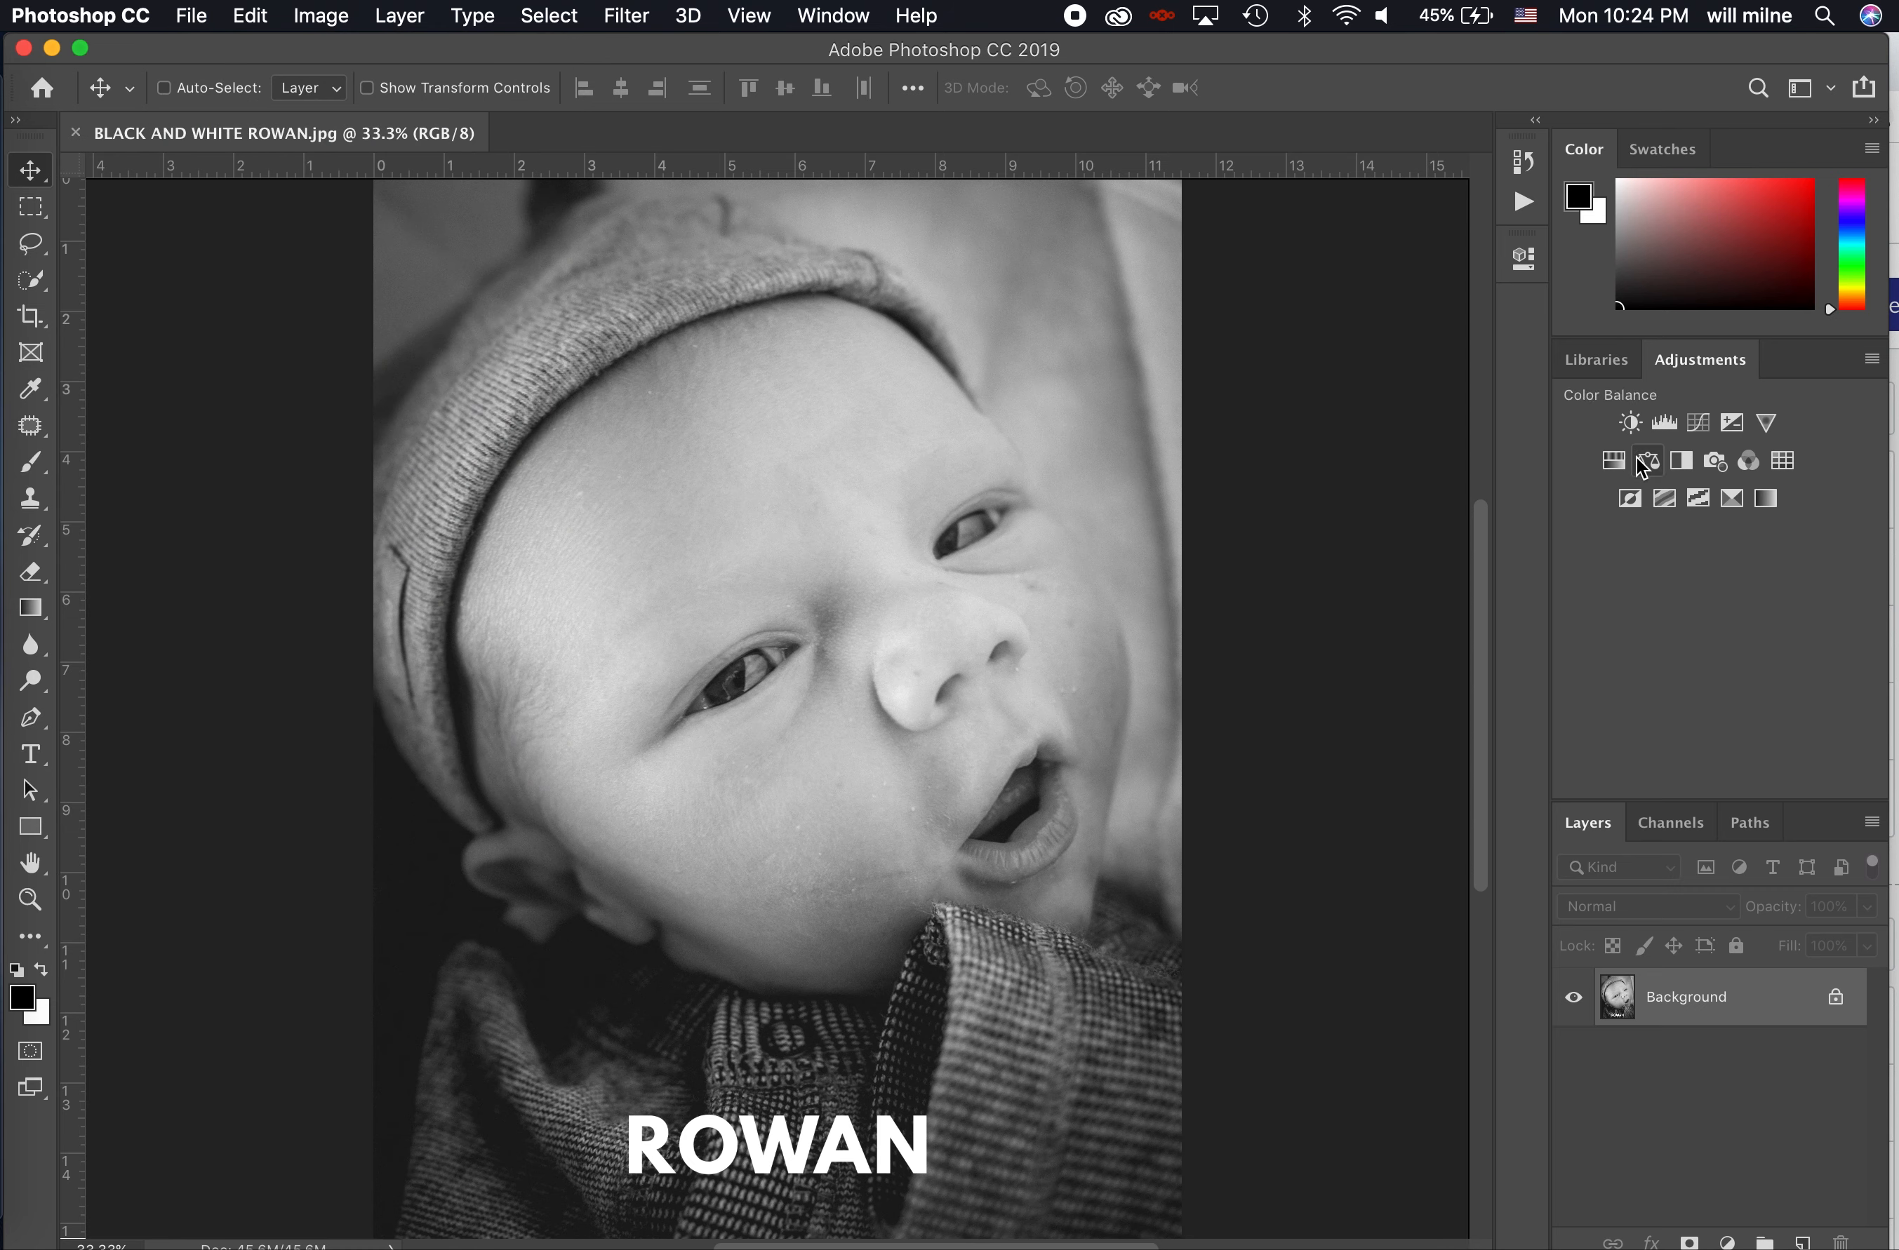
- Add a Photo Filter adjustment layer using the Blue filter and raise its density for a stronger tint
click(1716, 463)
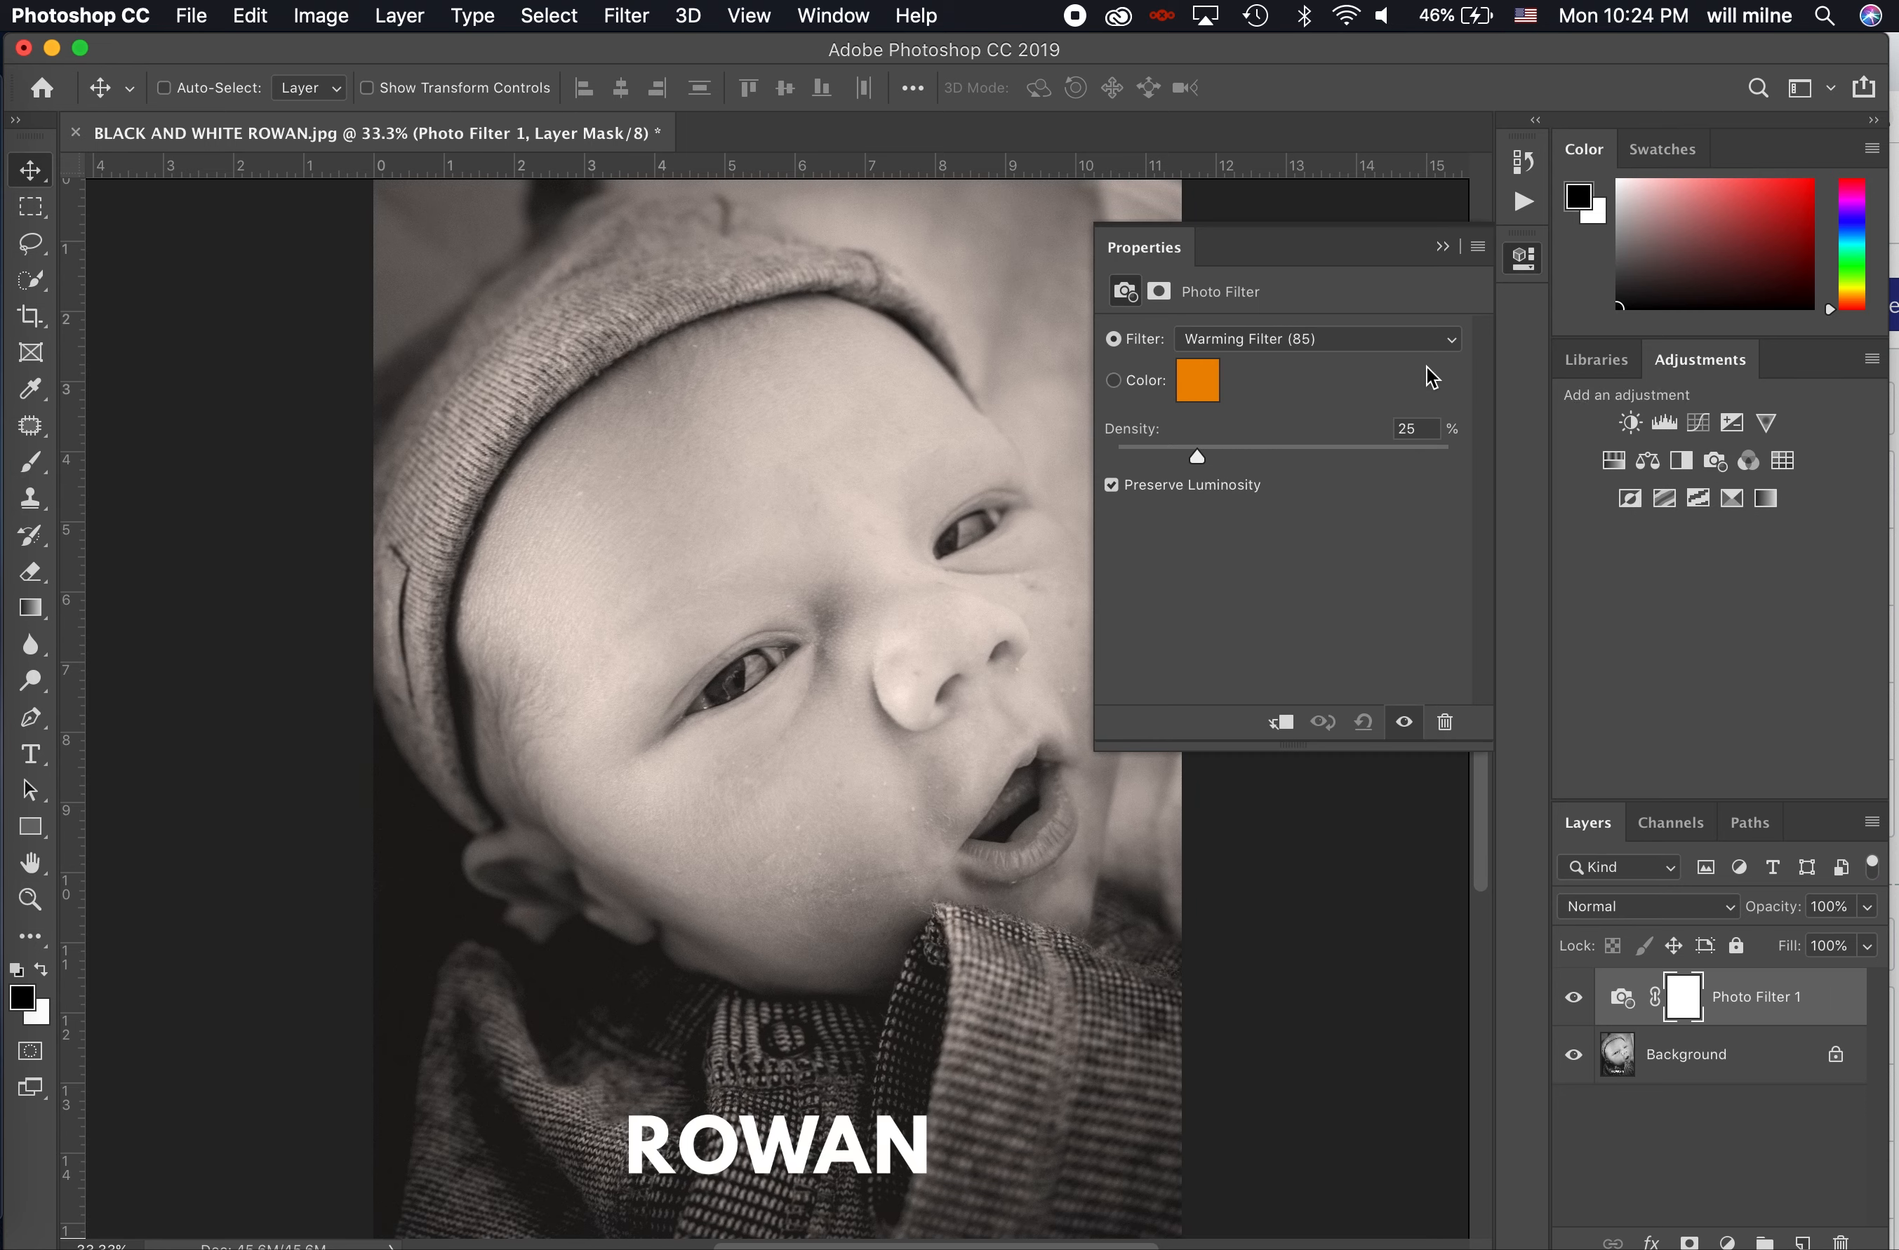
click(1355, 337)
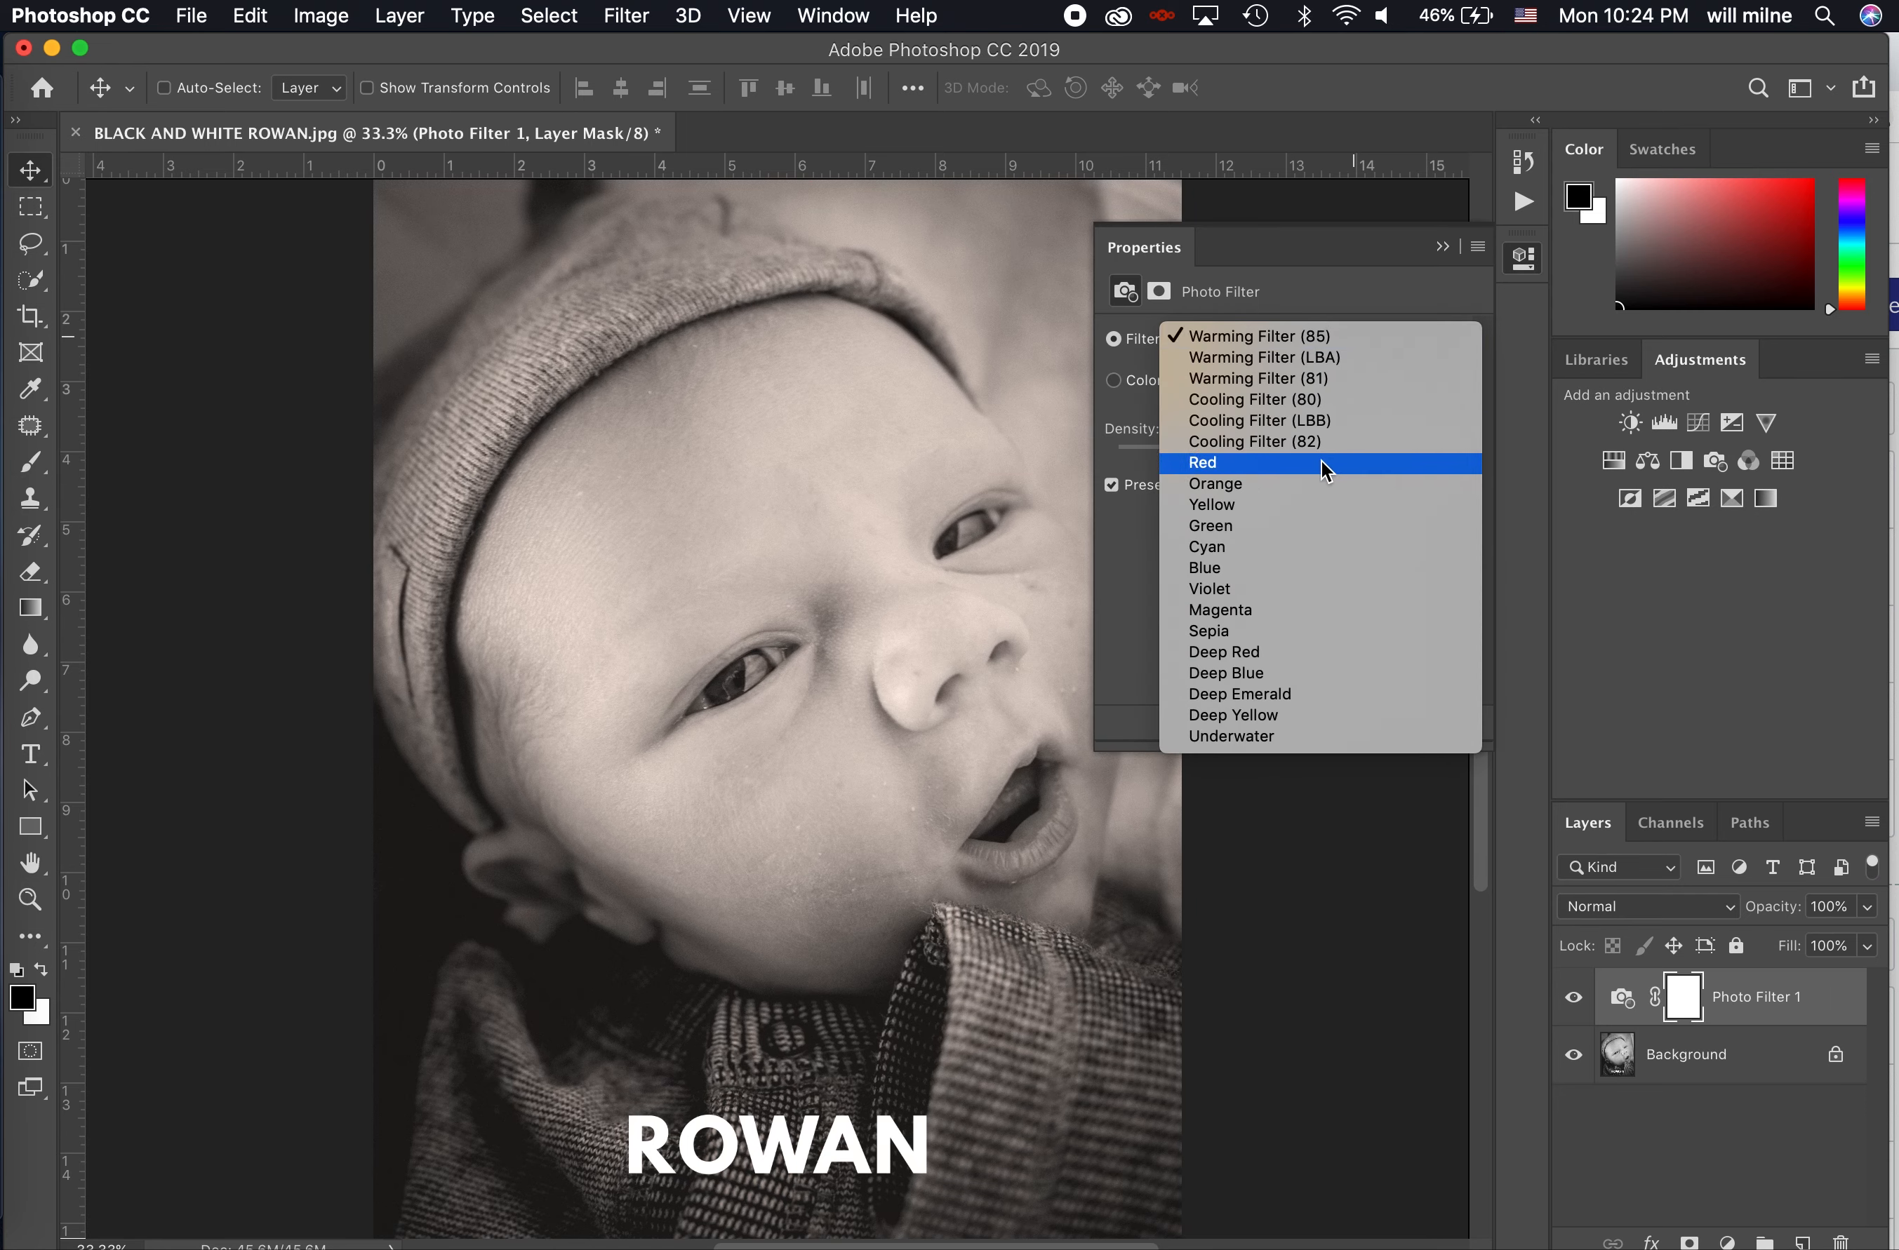
click(1295, 574)
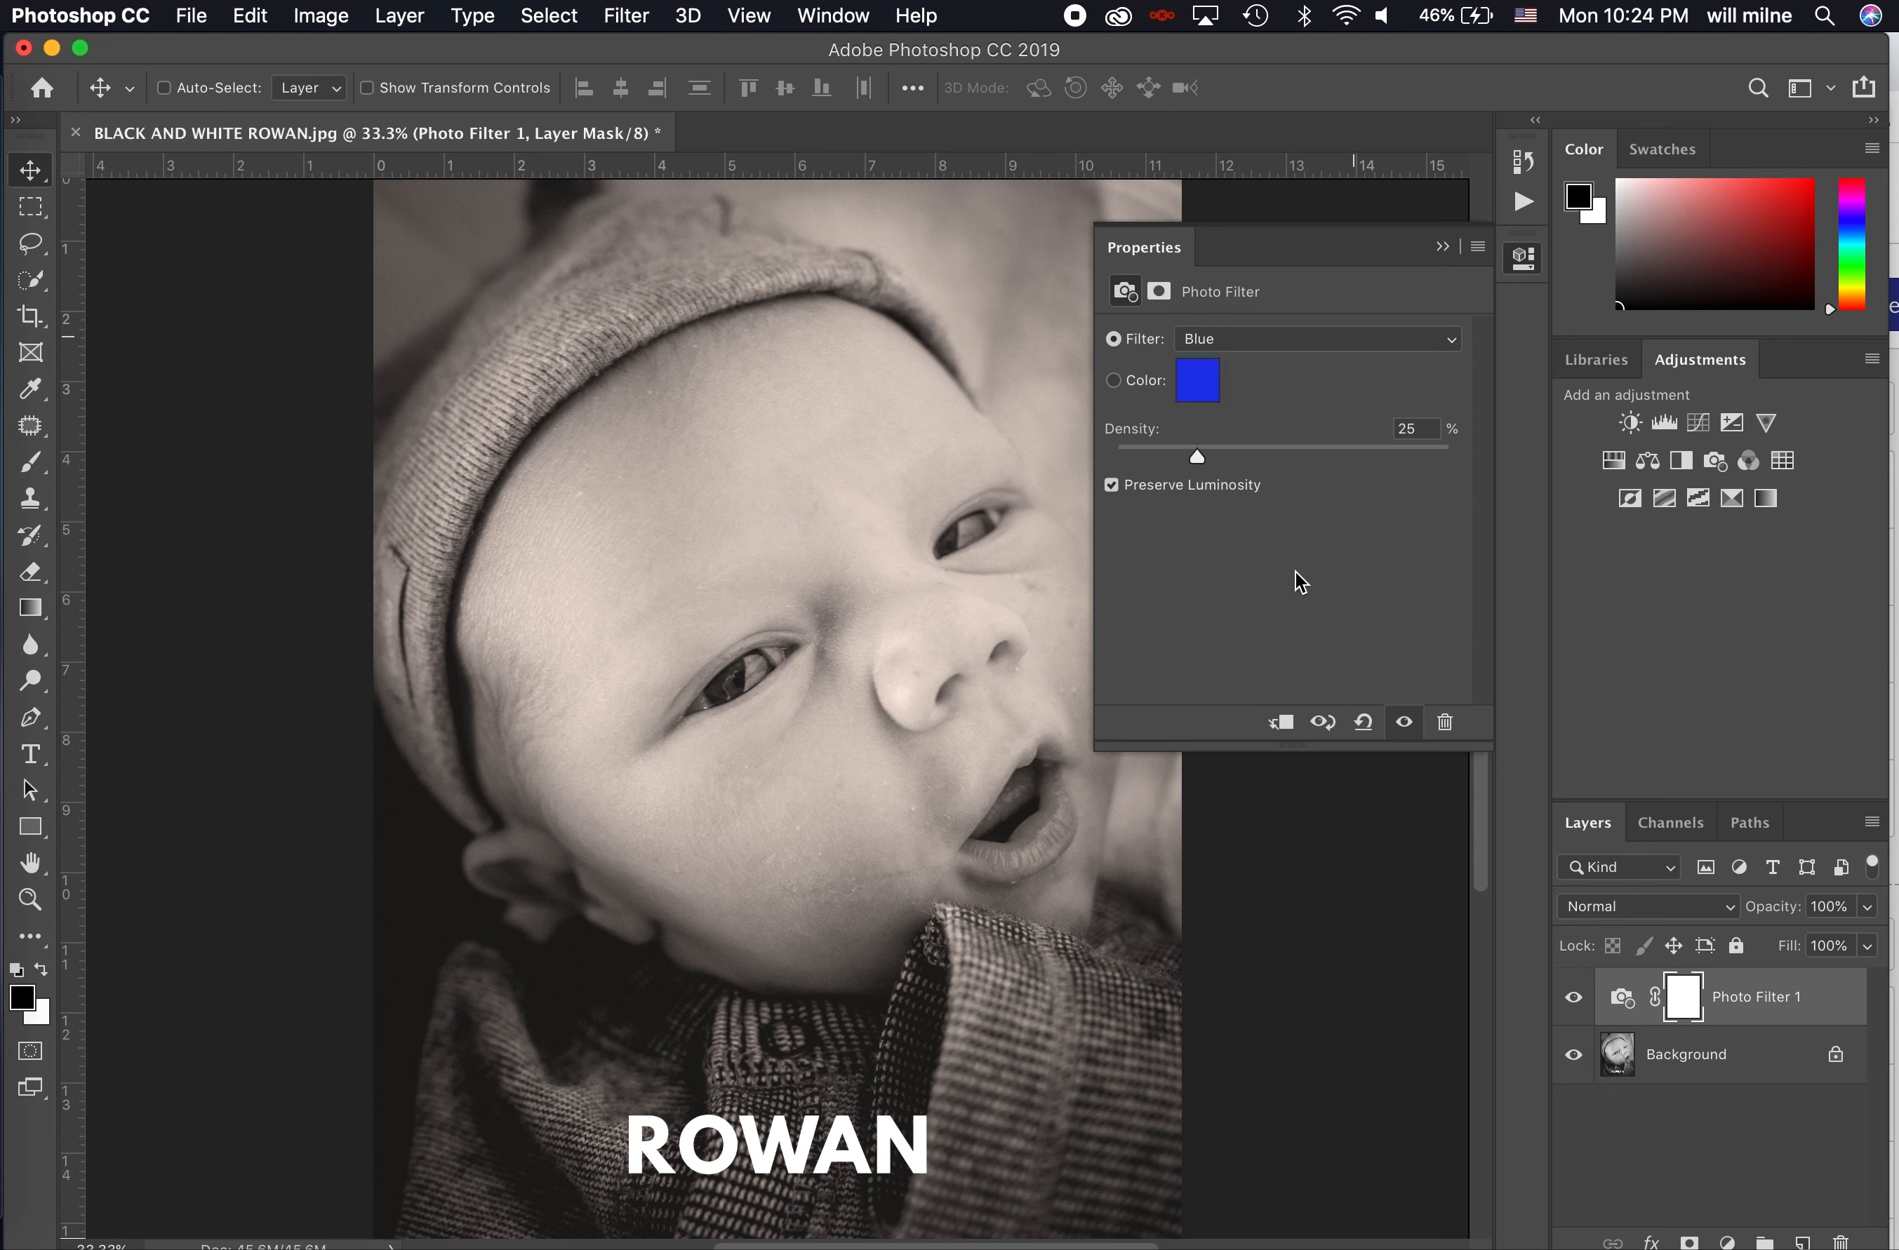
click(1256, 451)
mouse_move(1256, 457)
mouse_down()
mouse_move(1292, 459)
mouse_move(1250, 464)
mouse_up()
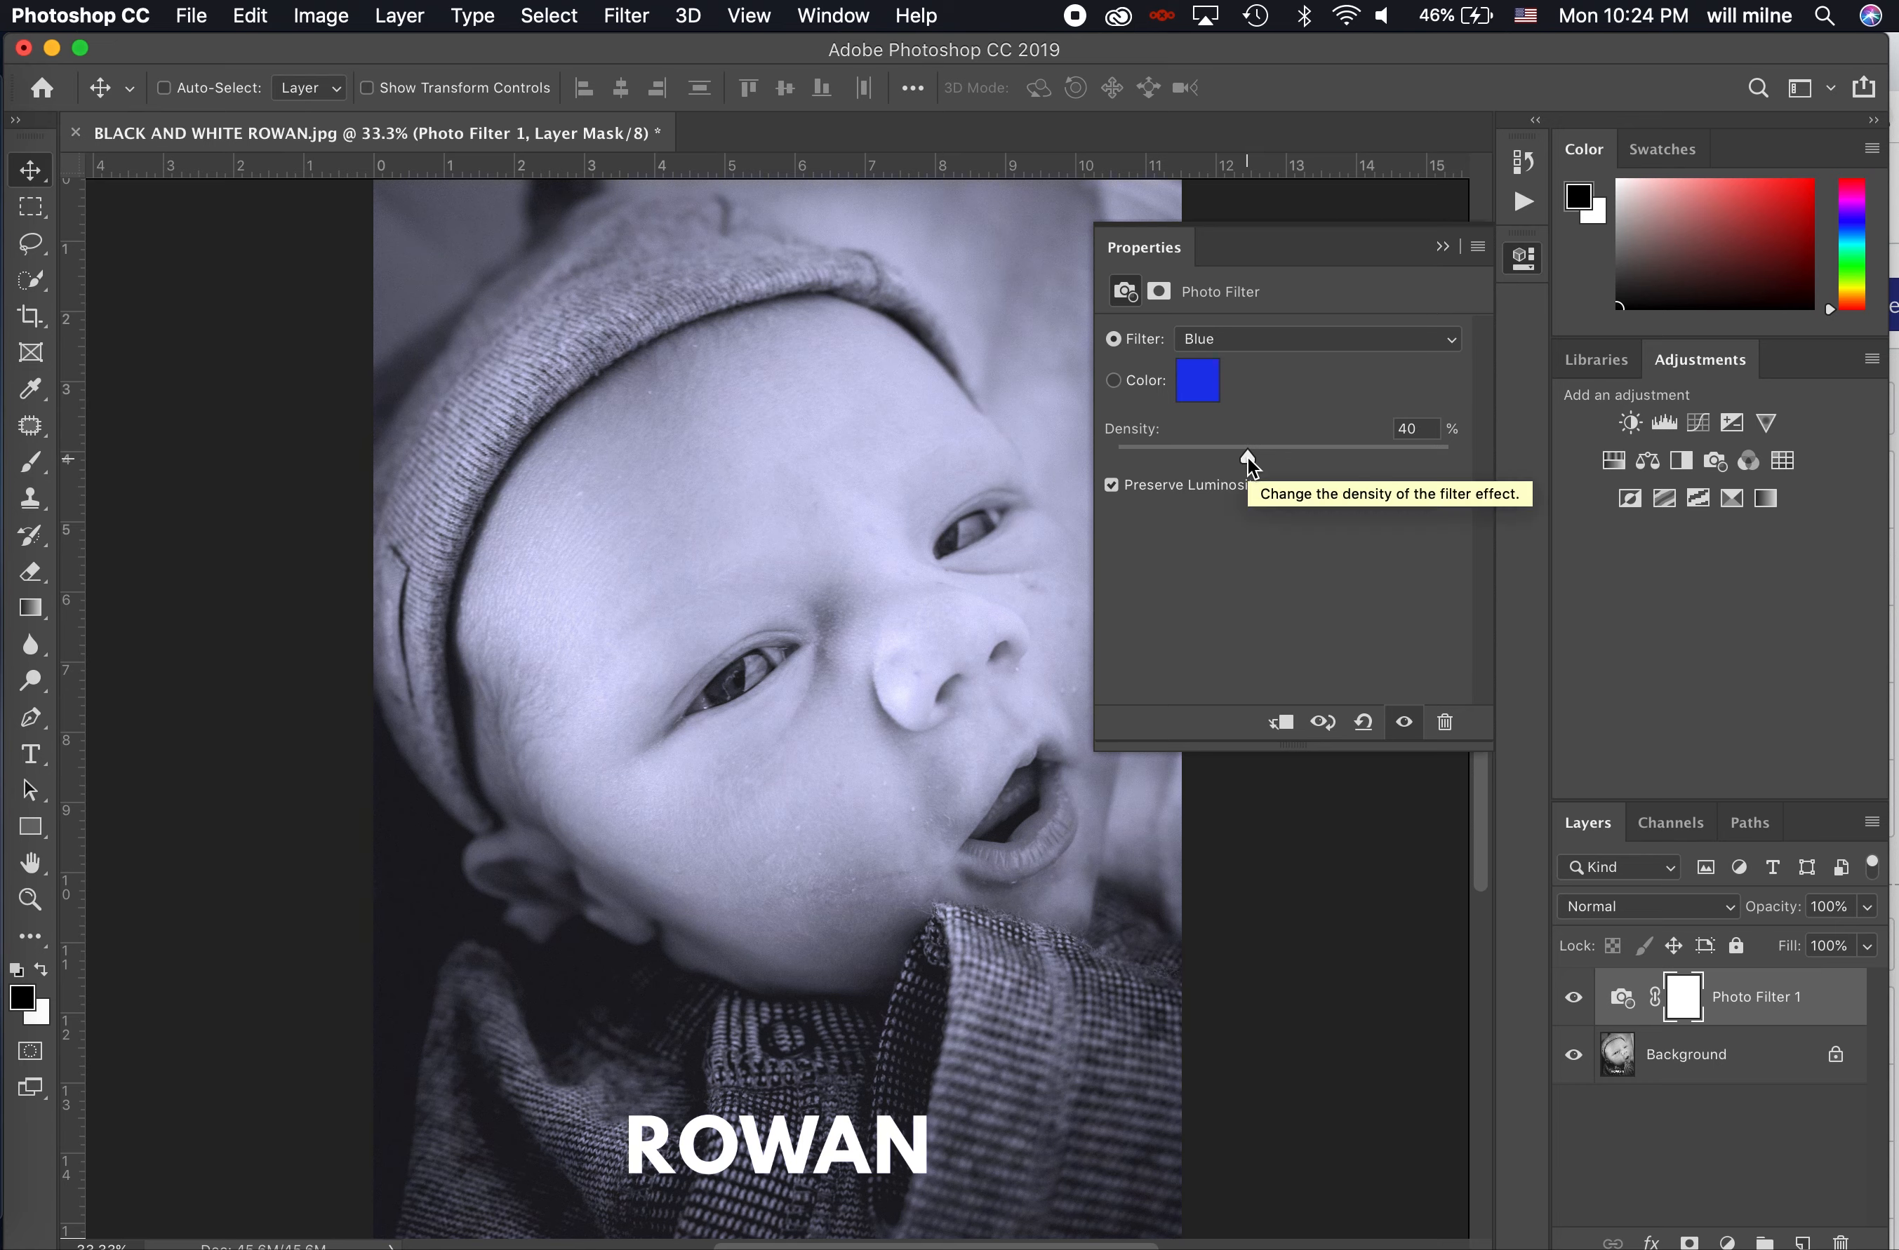
click(1442, 246)
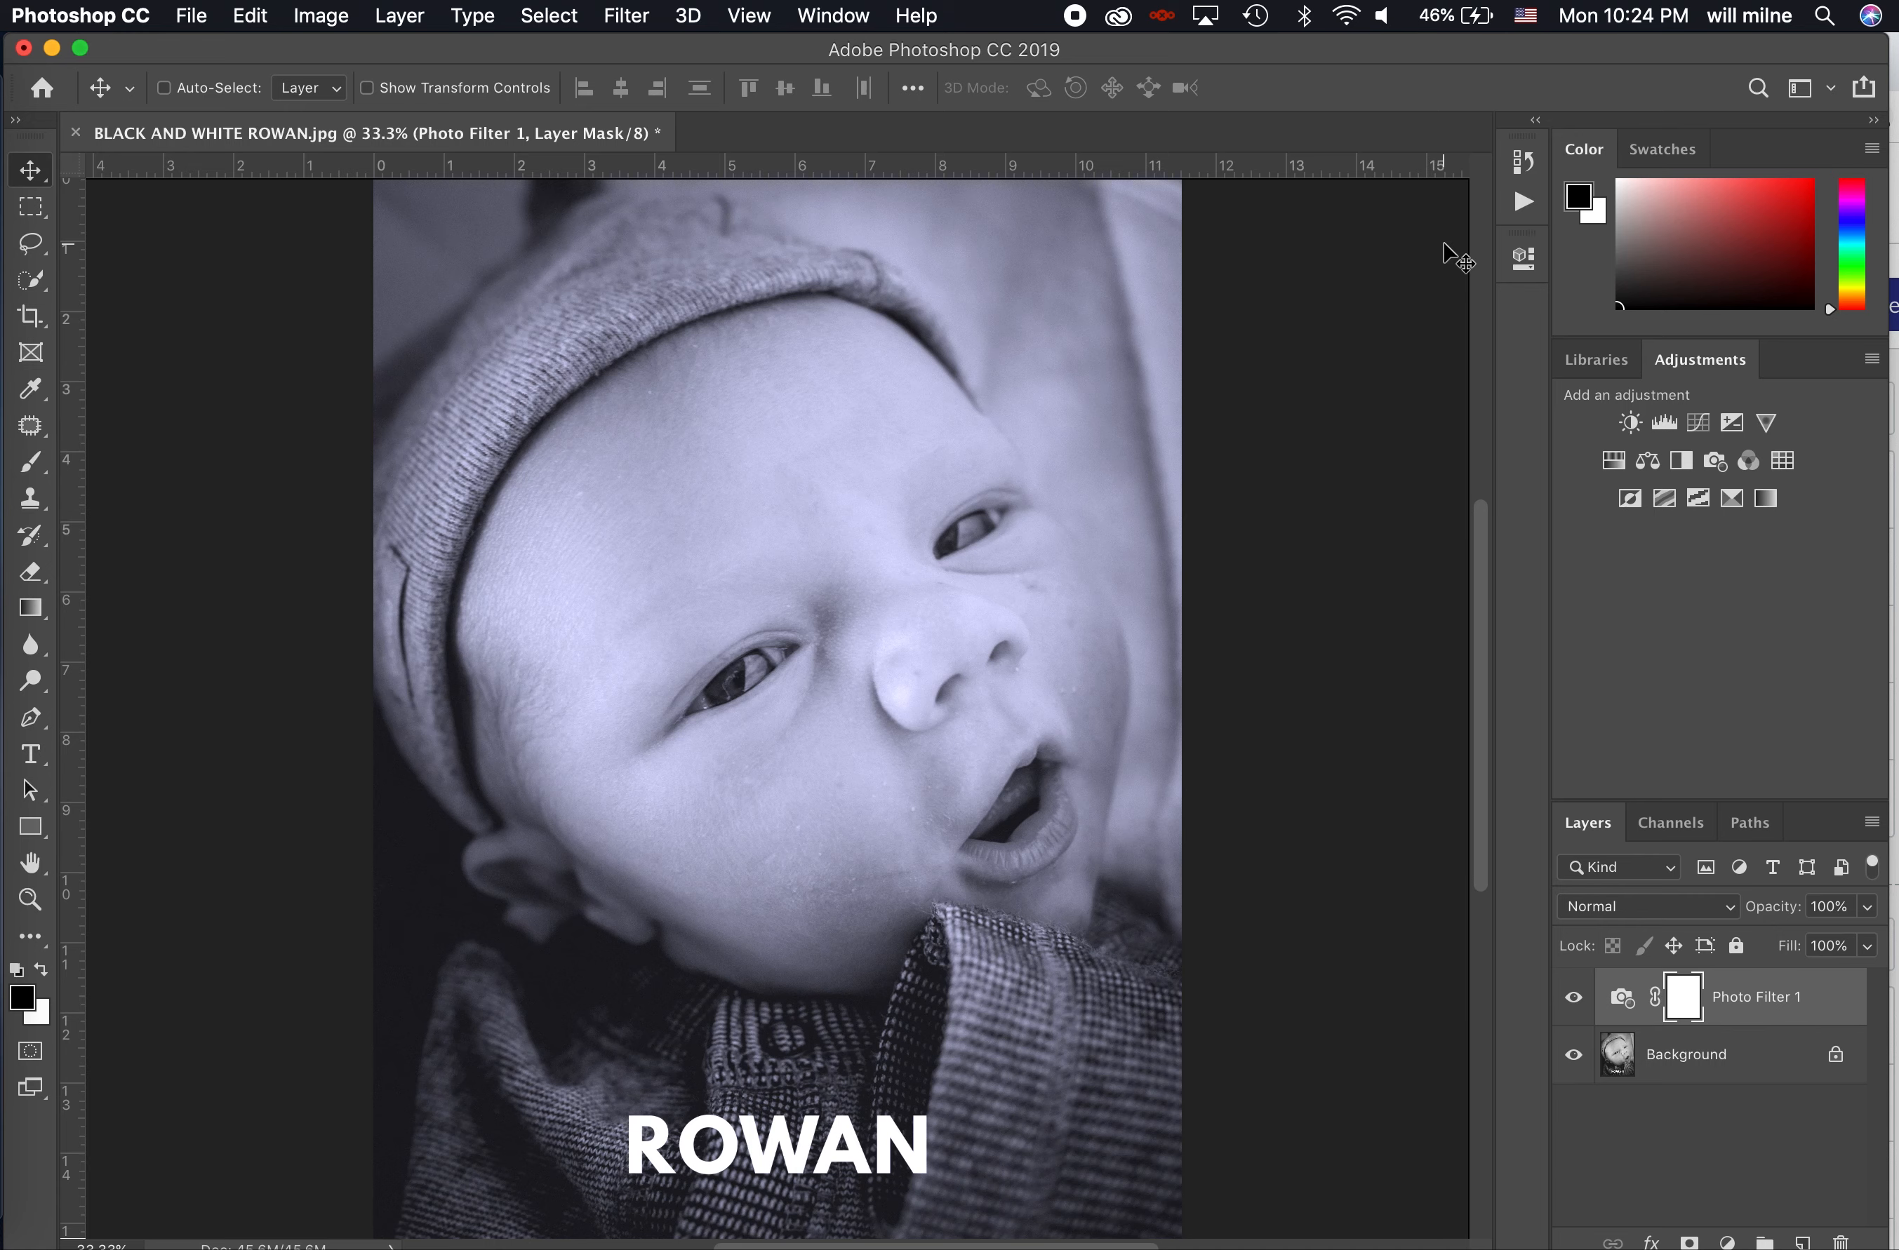
- Start saving the tinted image under a new name with Photoshop as the file format
click(198, 15)
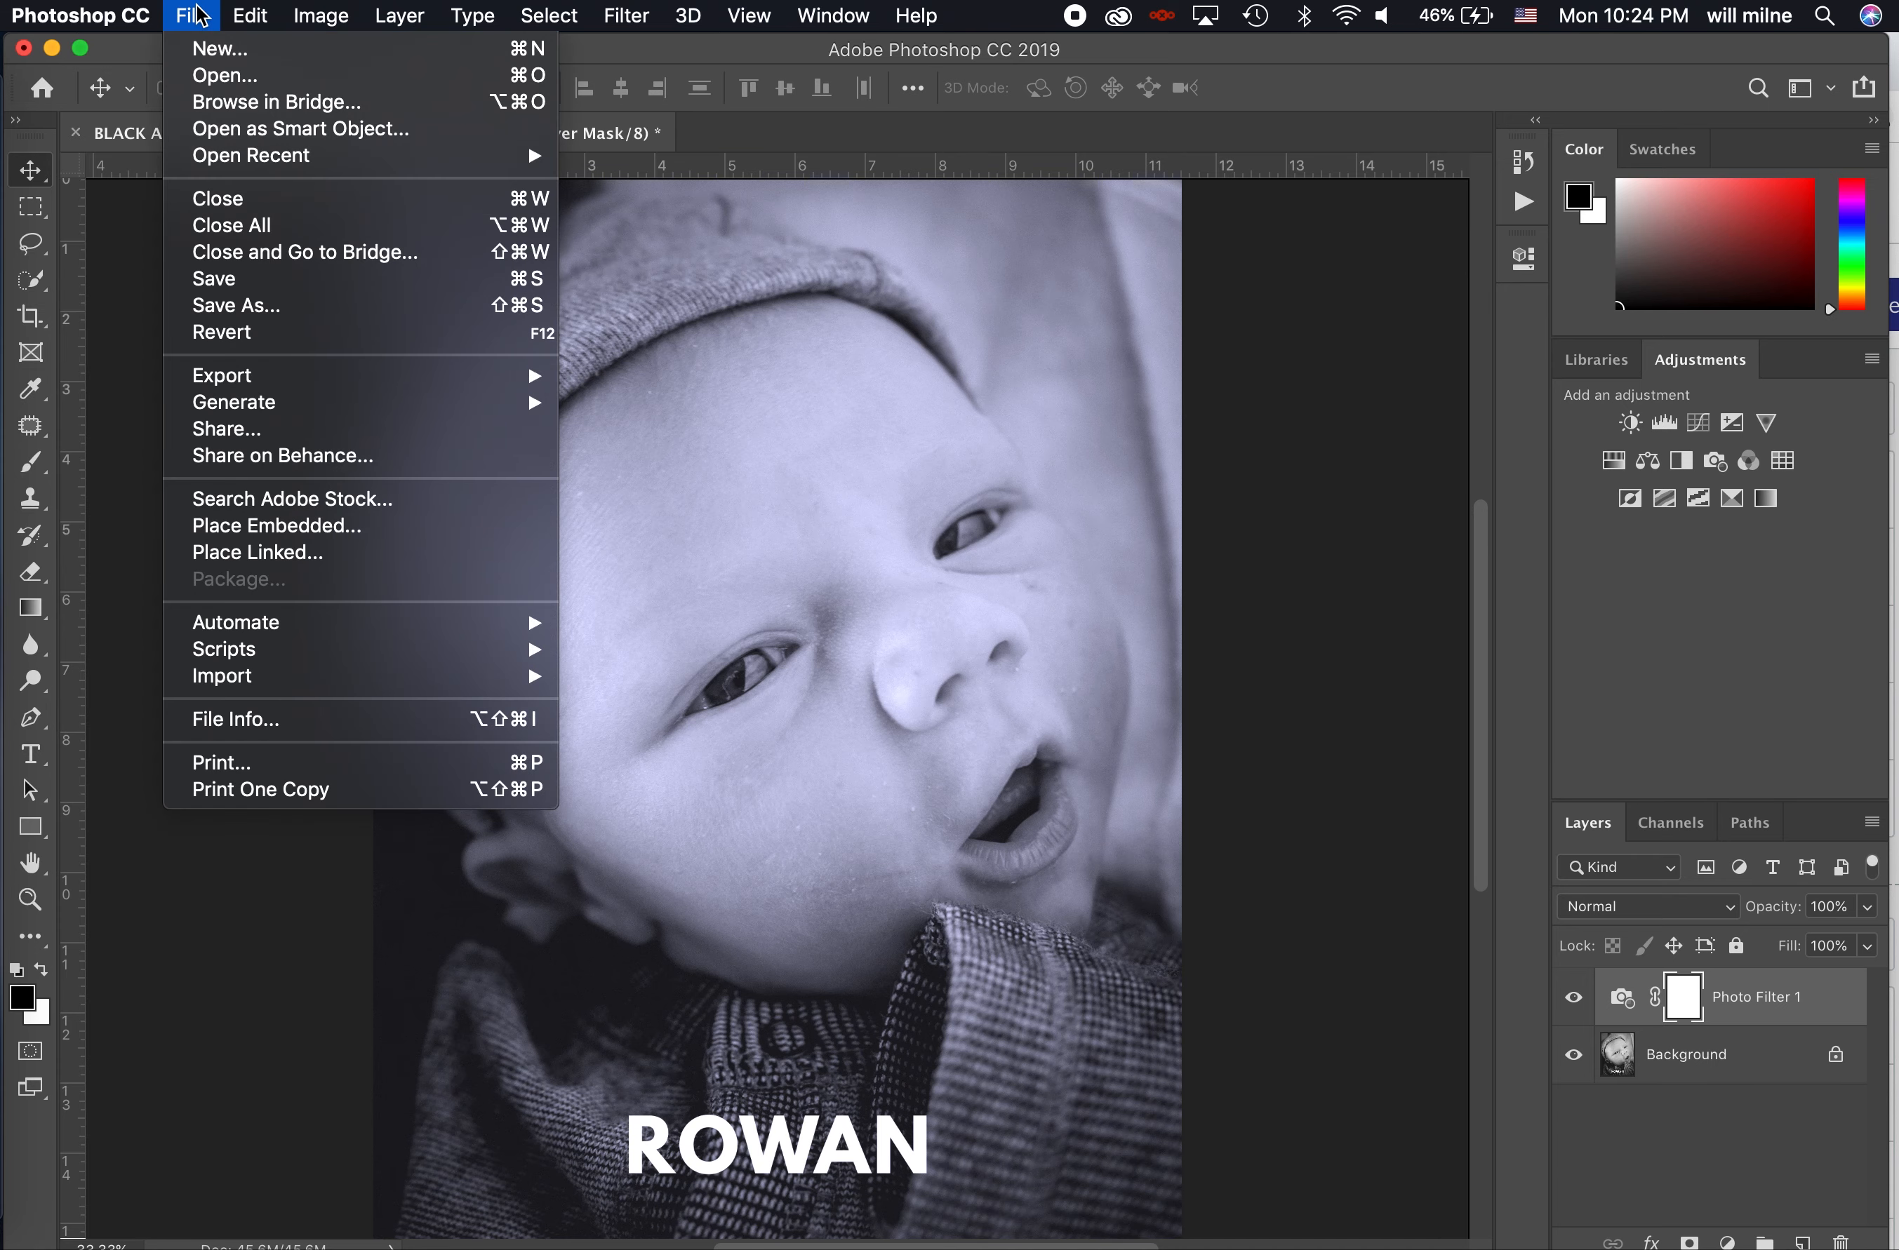
click(274, 308)
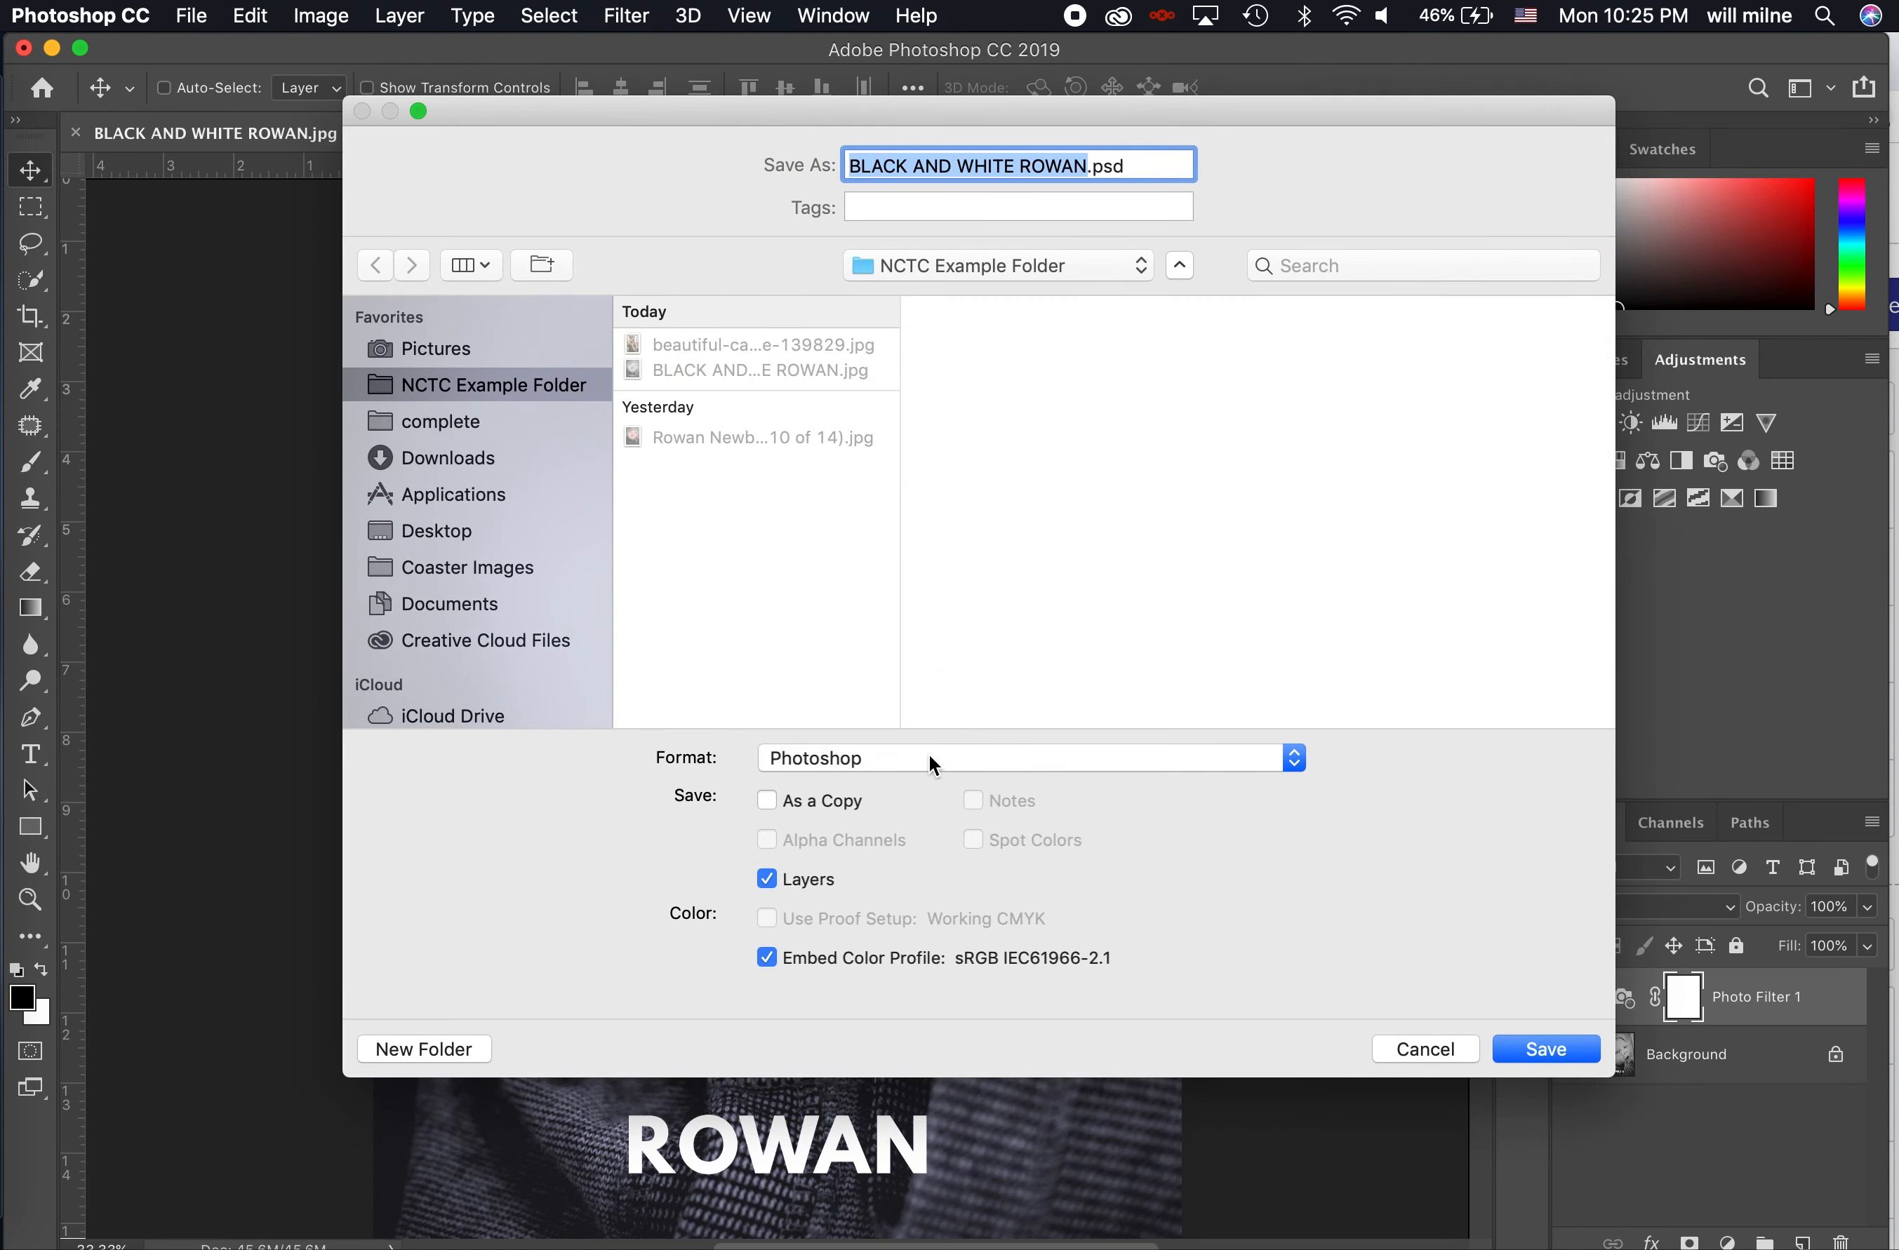
click(929, 758)
click(835, 759)
click(849, 759)
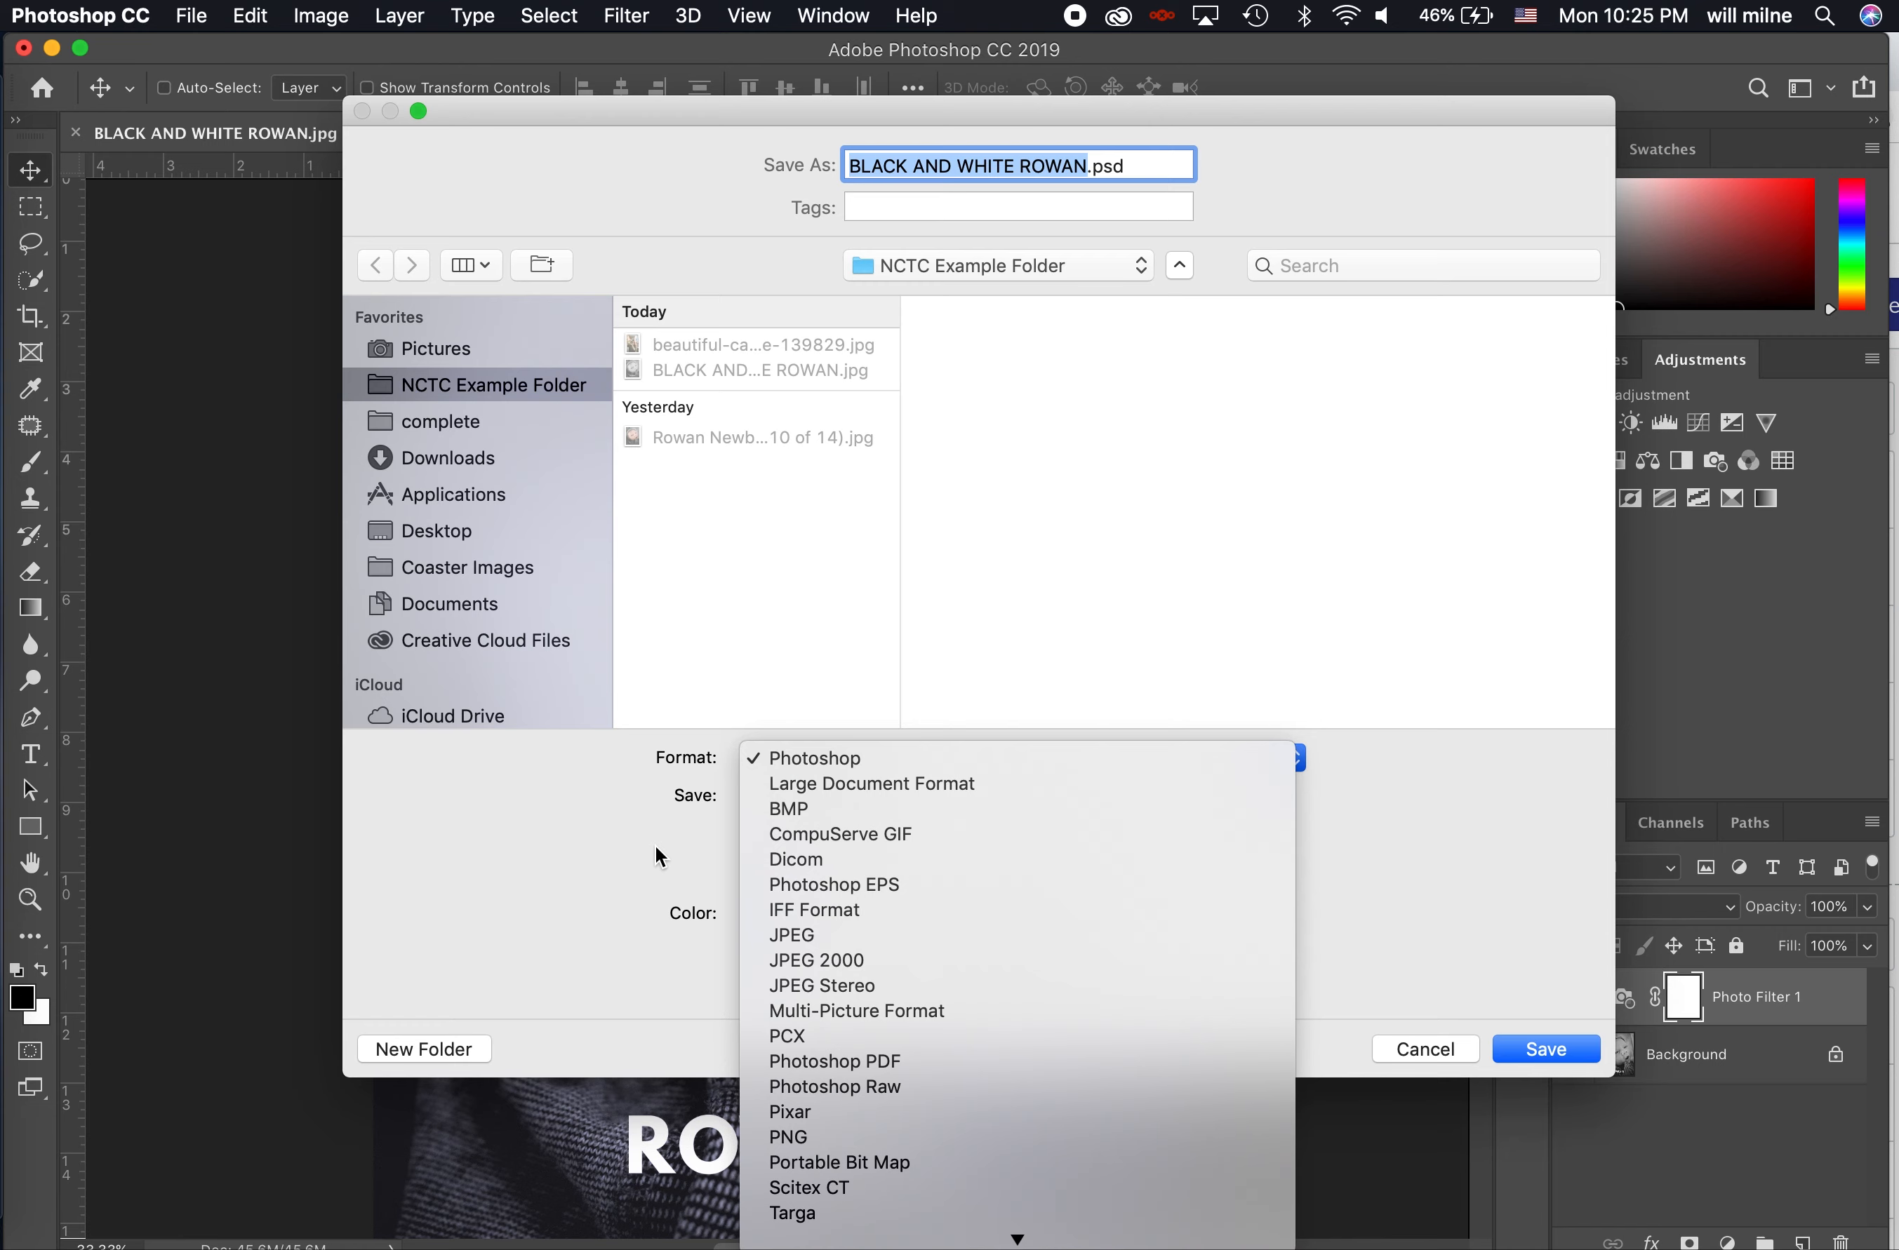
click(881, 760)
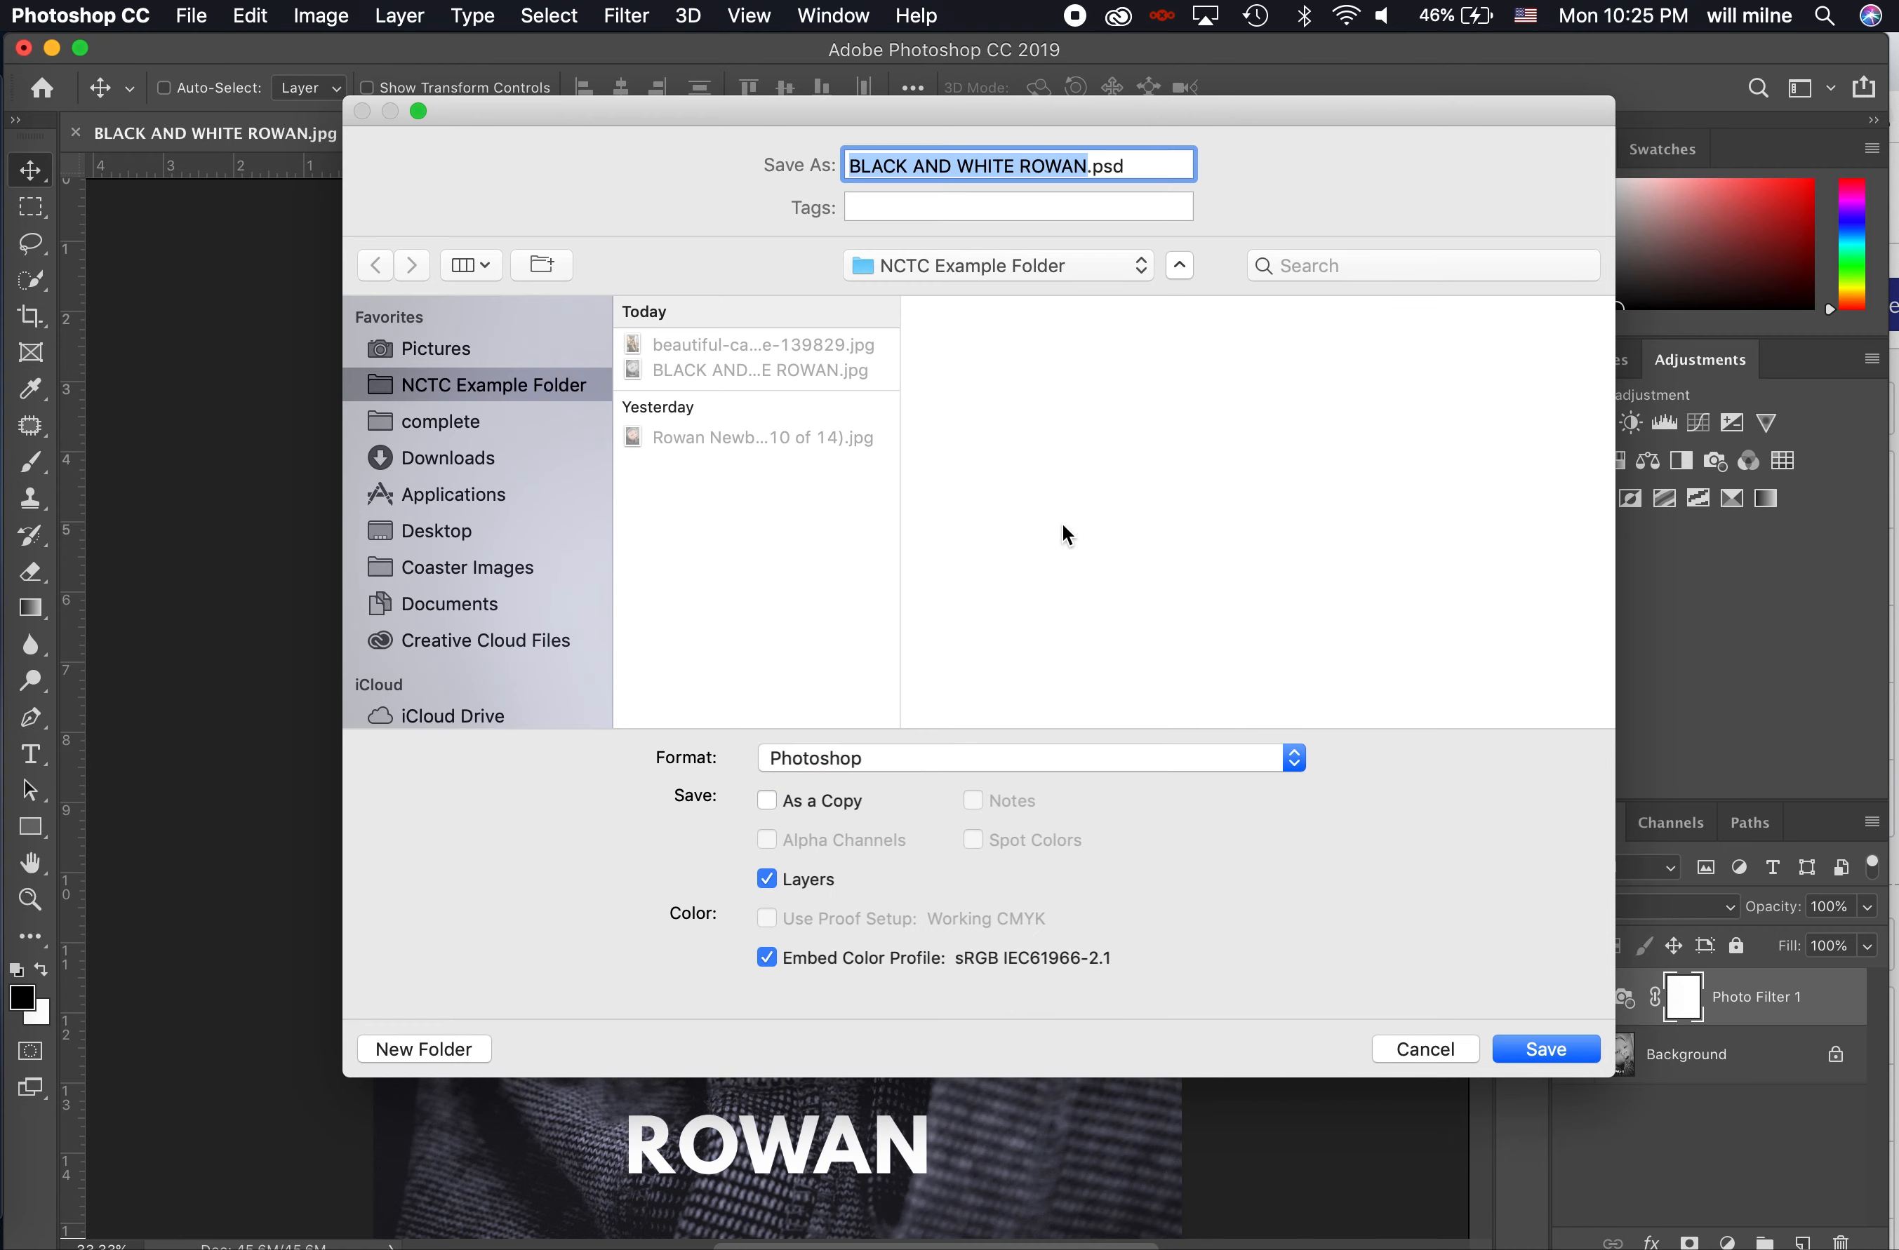
- Replace "BLACK AND WHITE" with "BLUE TINT" in the file name and save the PSD in the NCTC Example Folder
drag(1088, 120, 620, 259)
click(1015, 248)
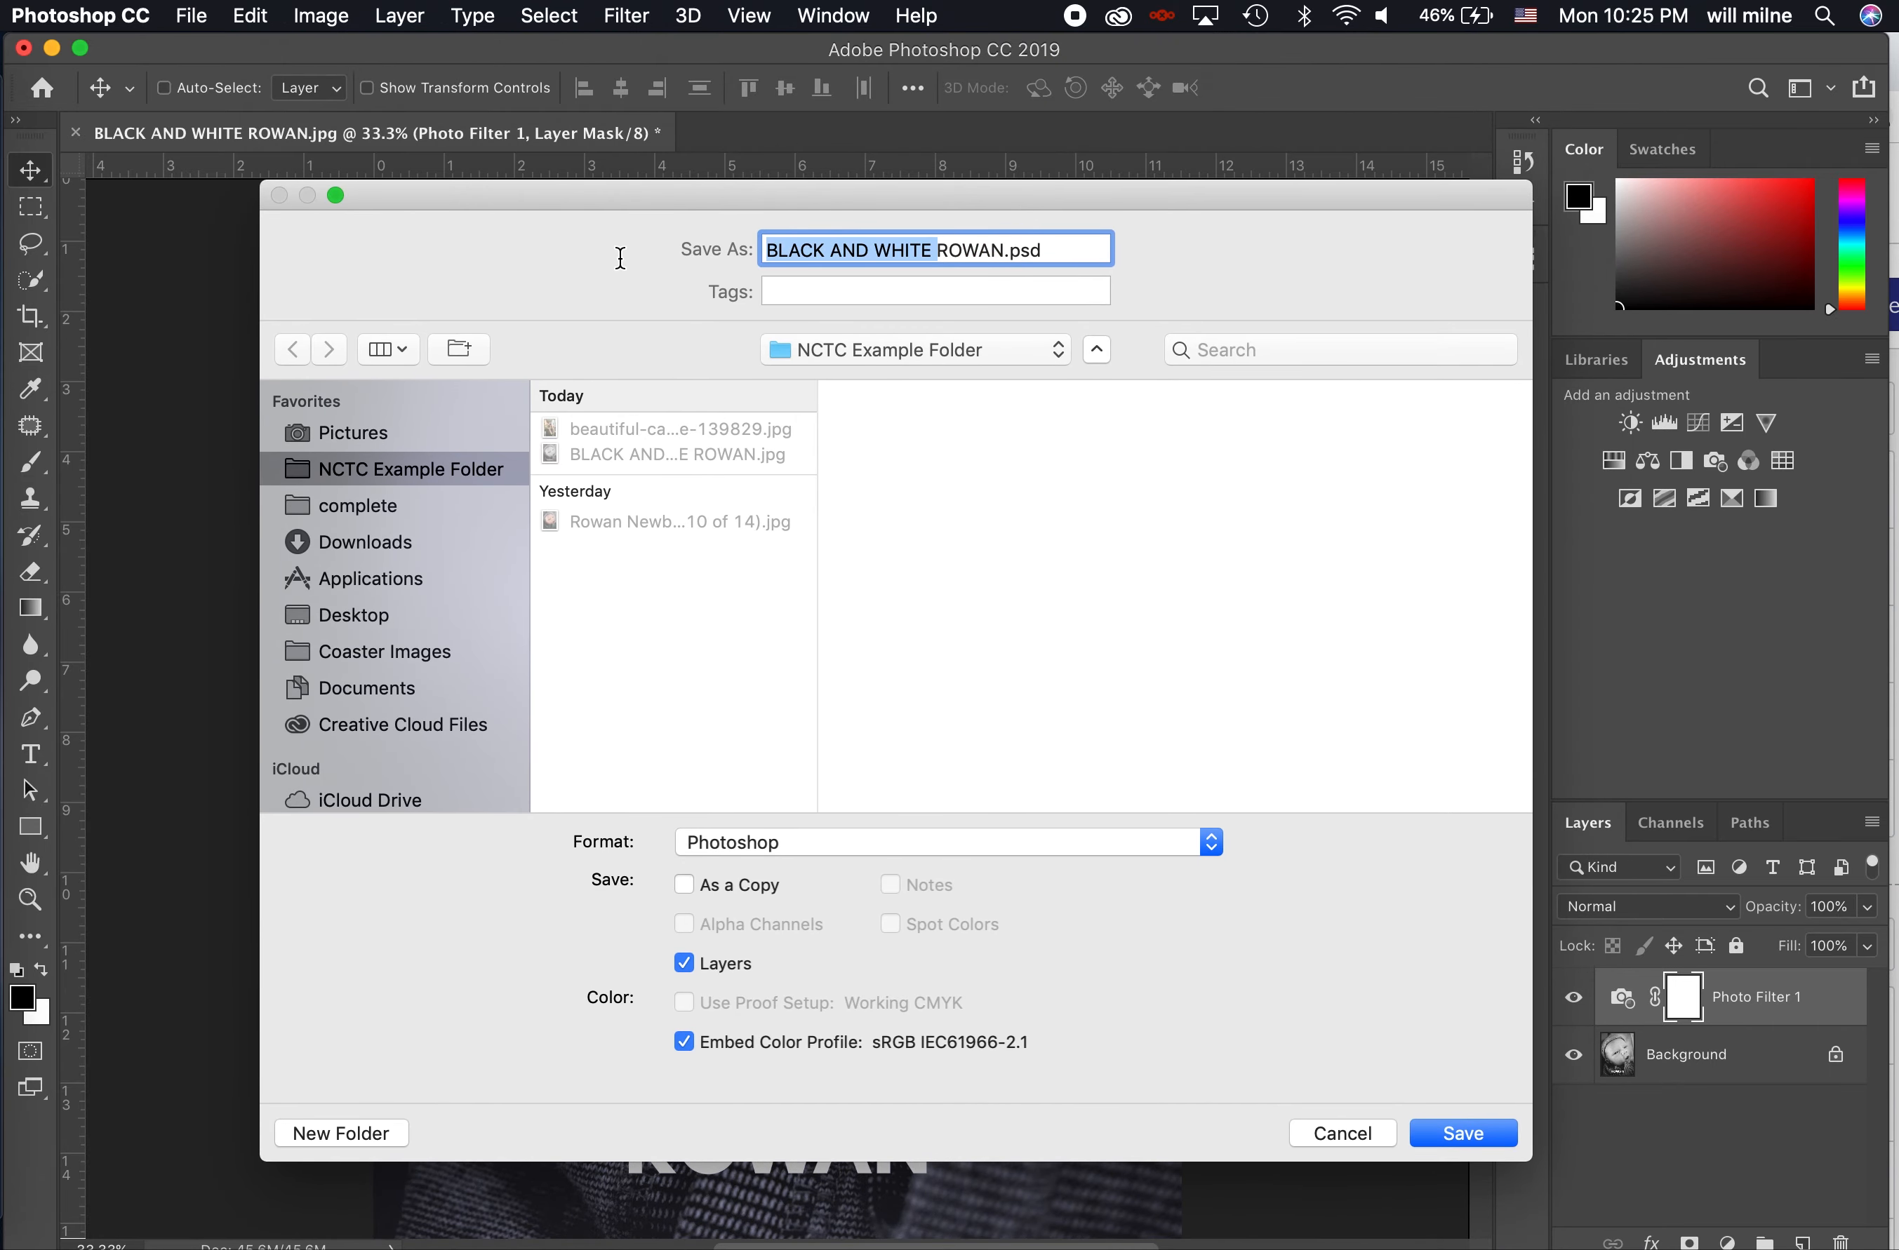
text(BLUE TINT)
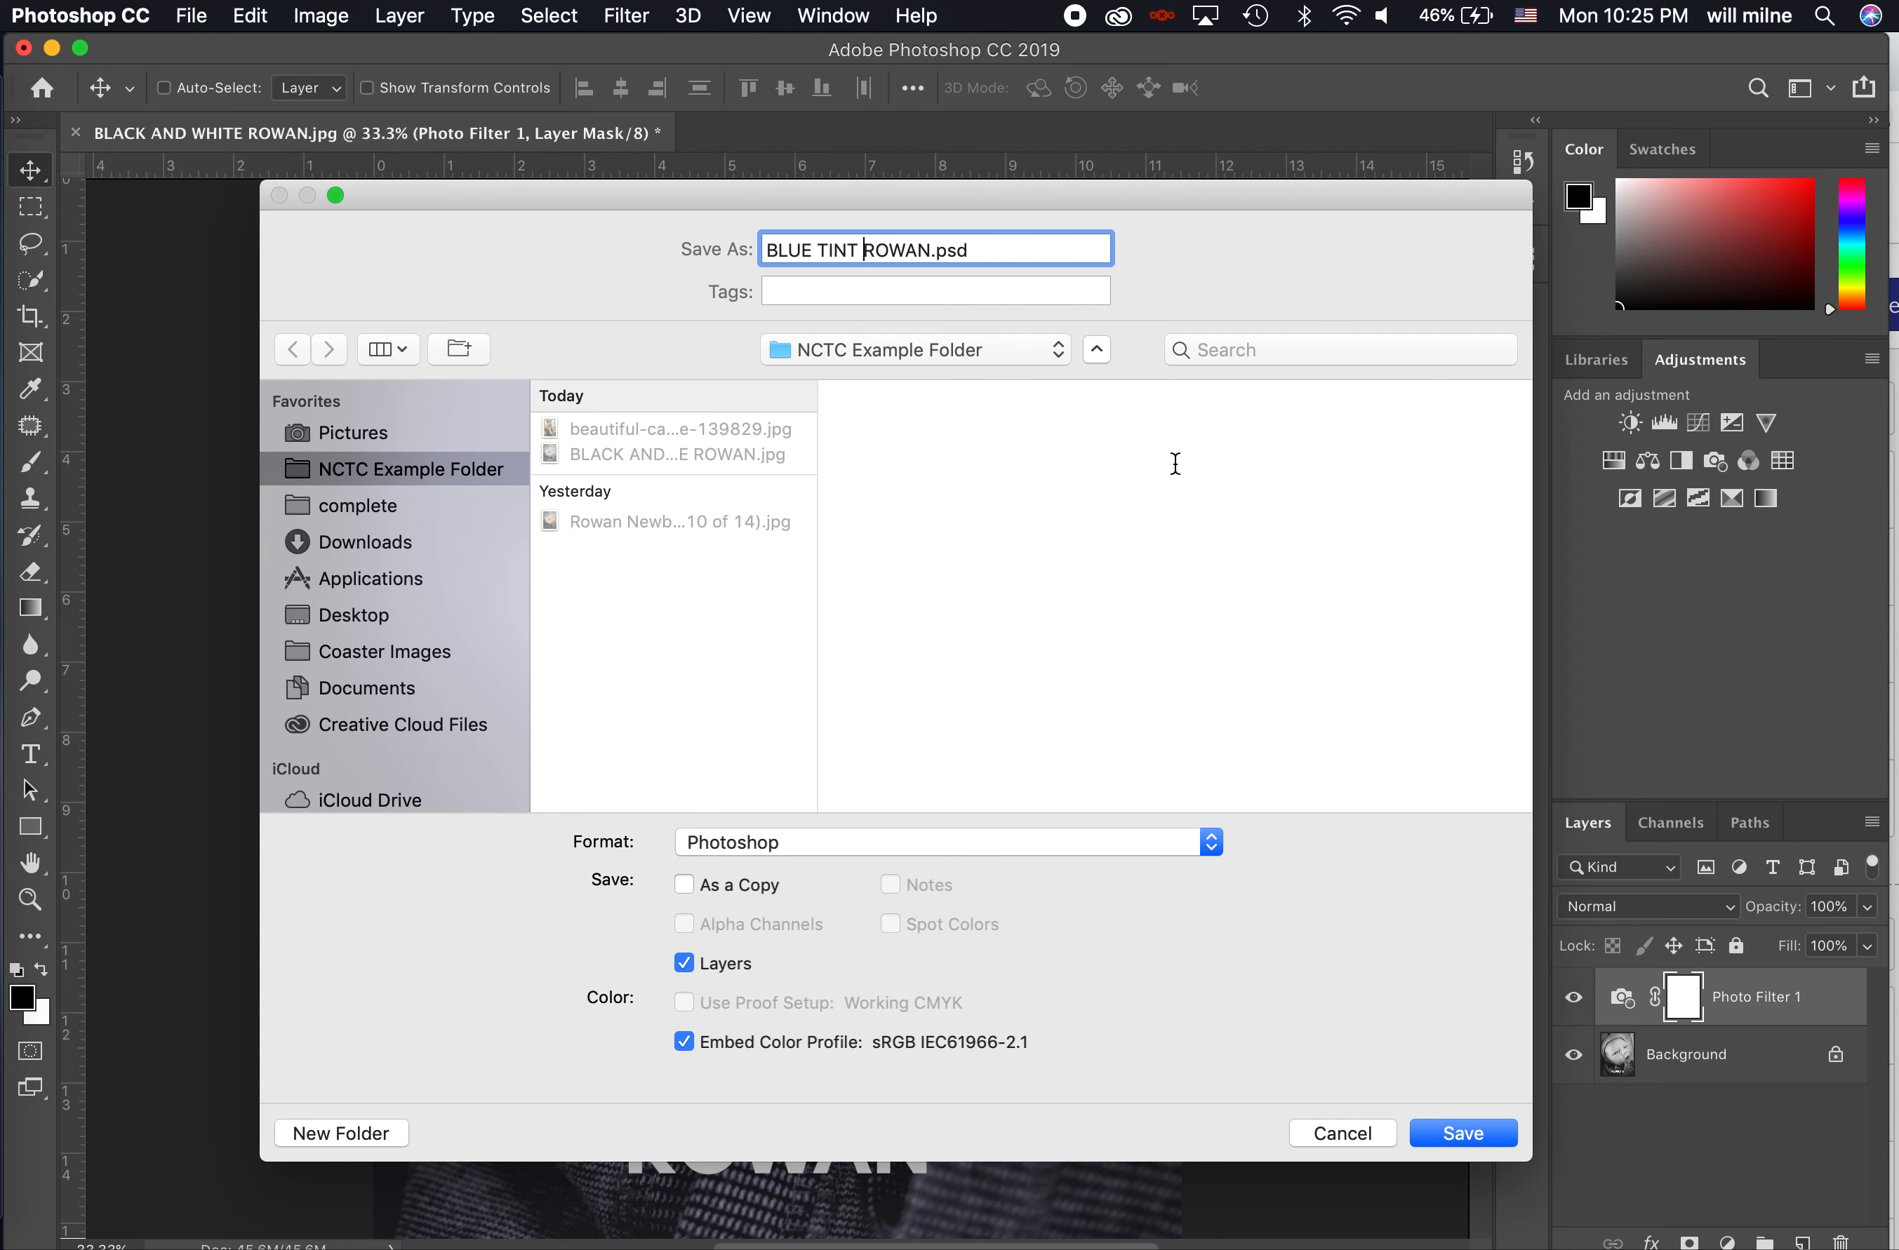
click(711, 844)
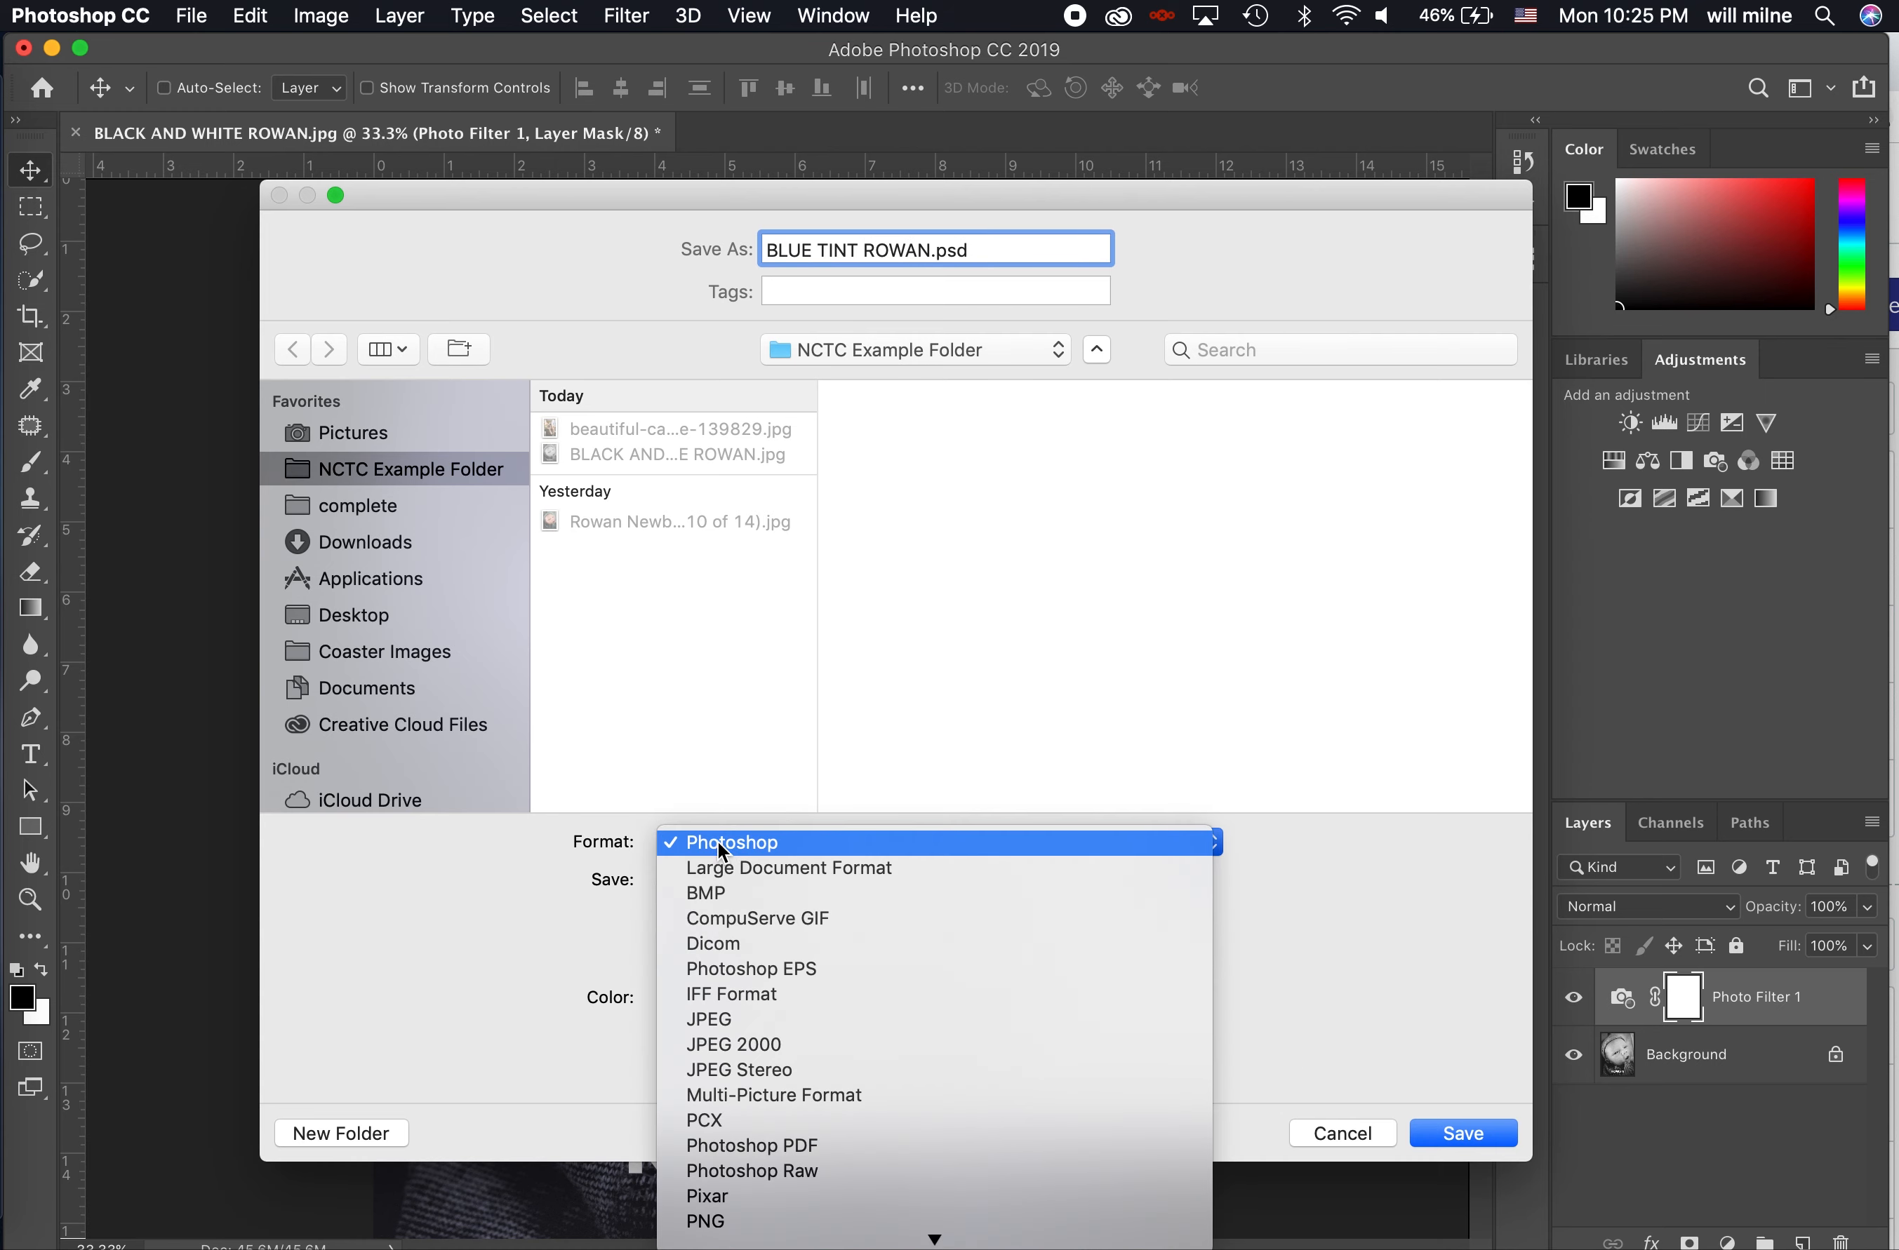
click(726, 842)
drag(978, 249, 933, 252)
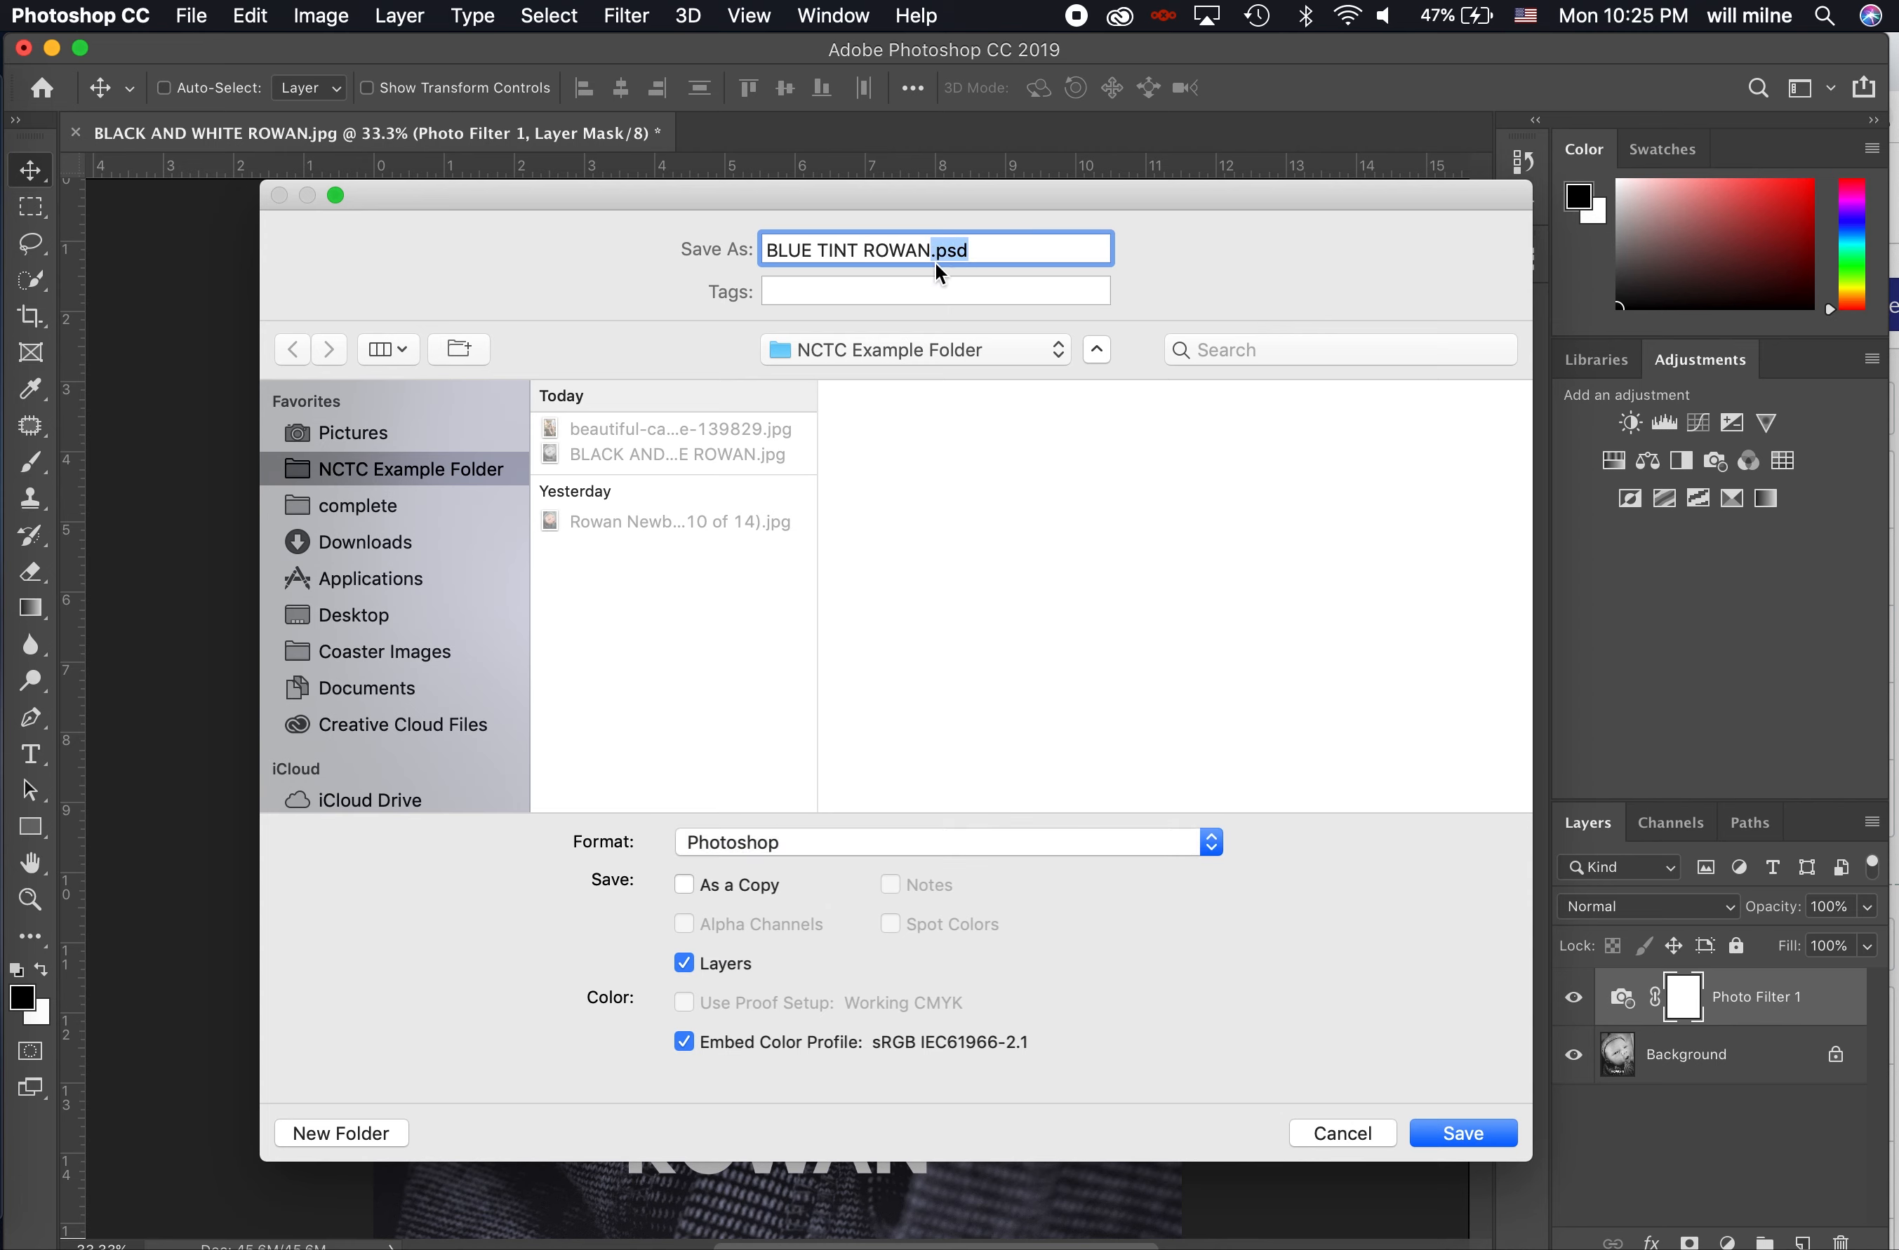
click(1480, 1143)
click(1254, 524)
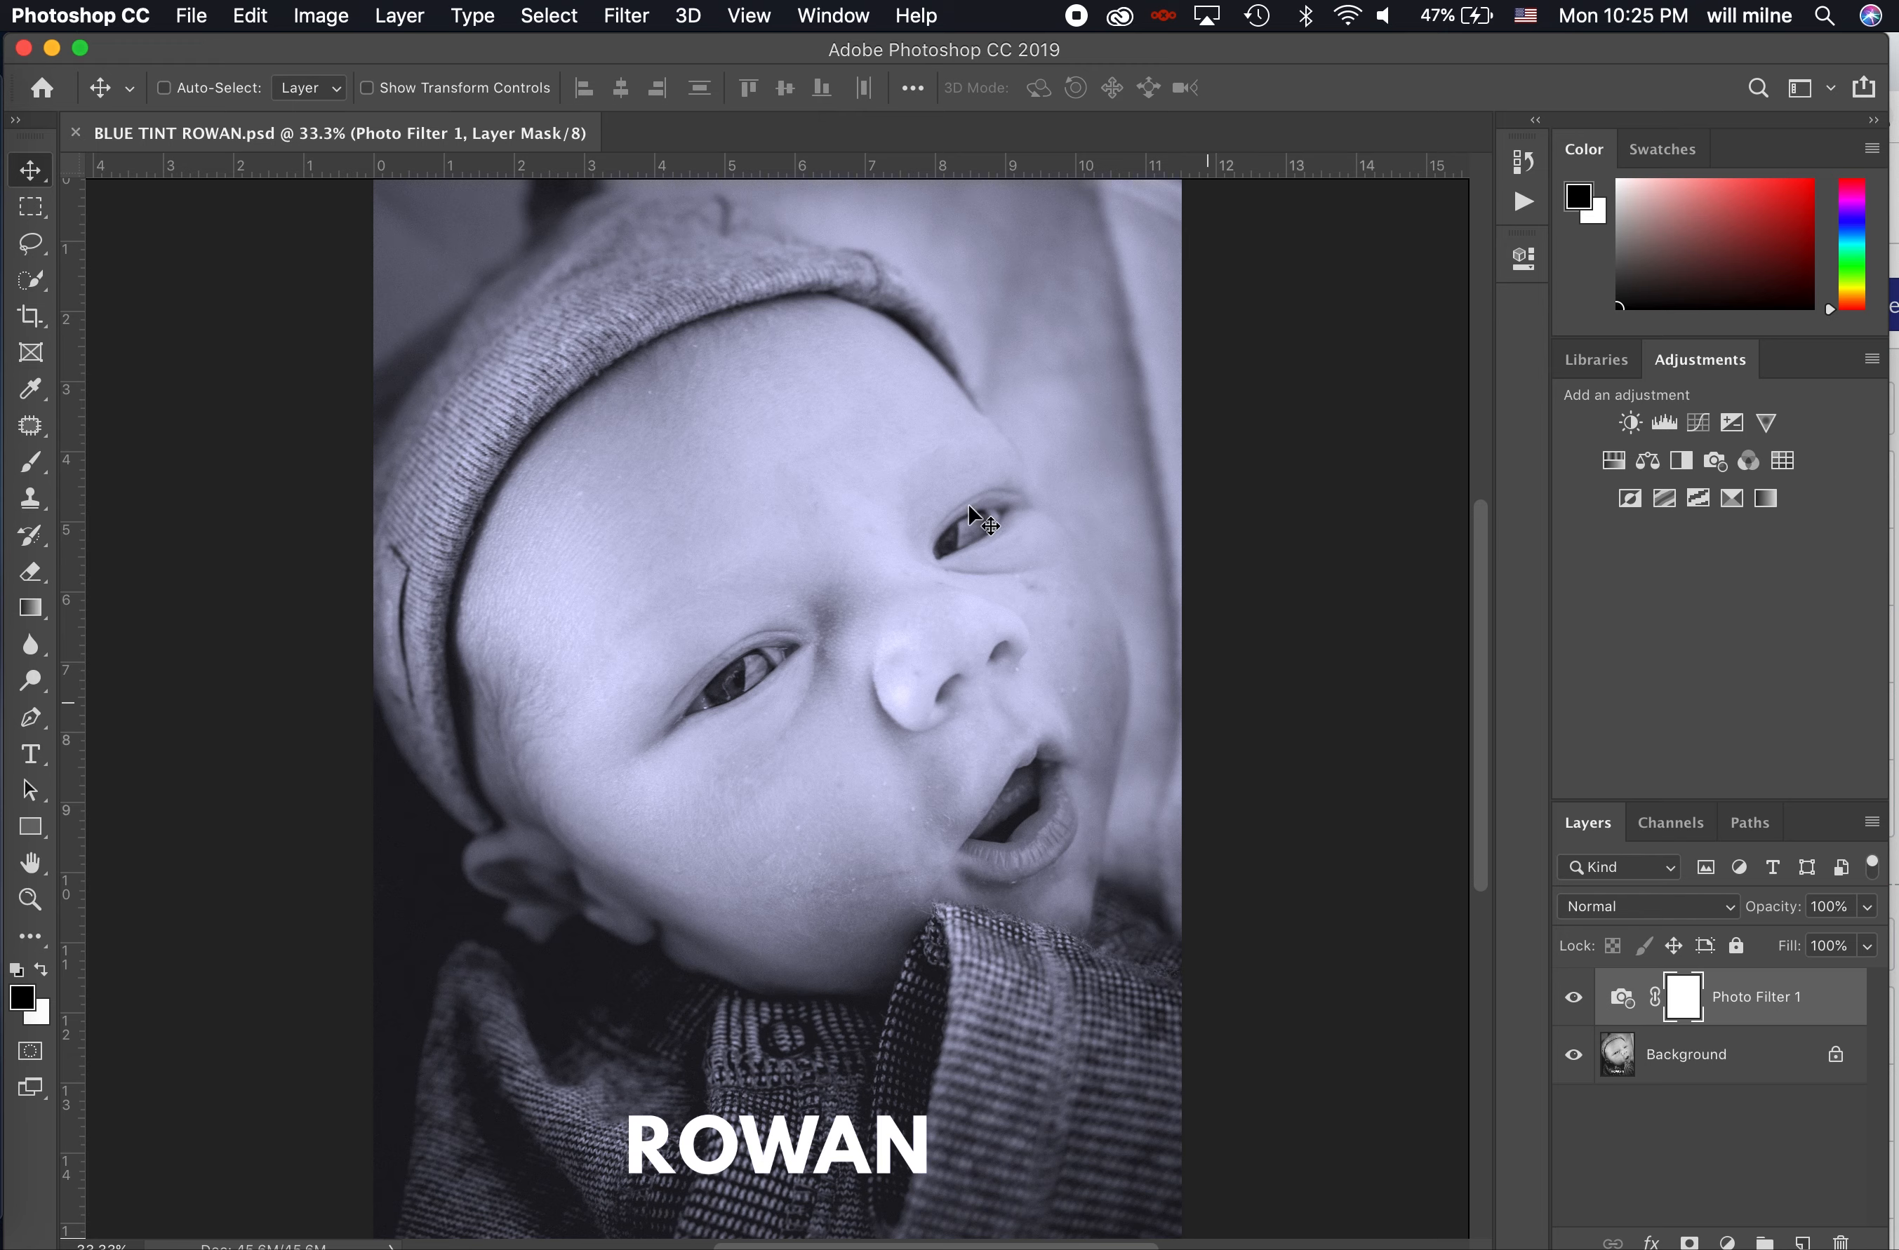
click(192, 16)
mouse_move(258, 387)
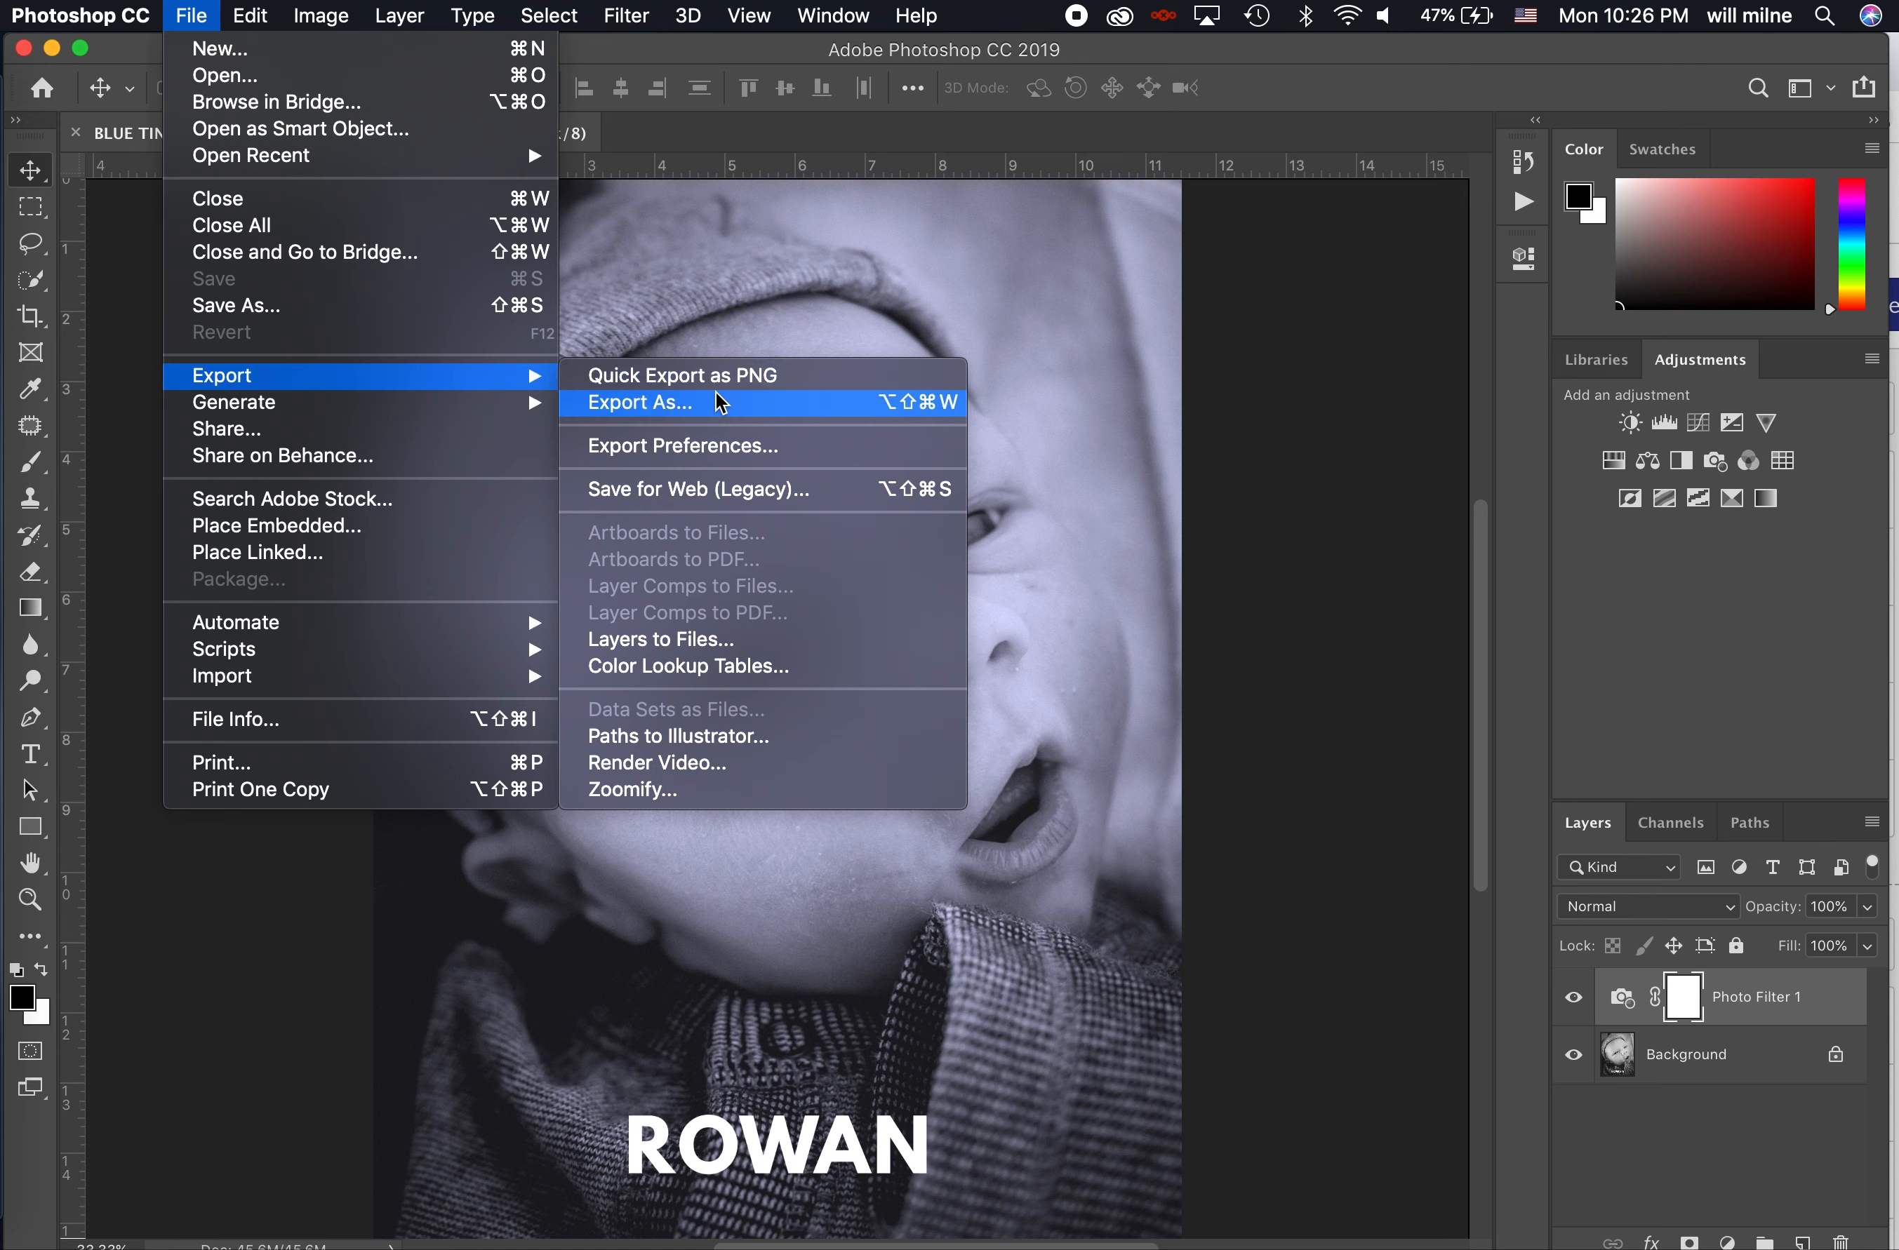
click(719, 402)
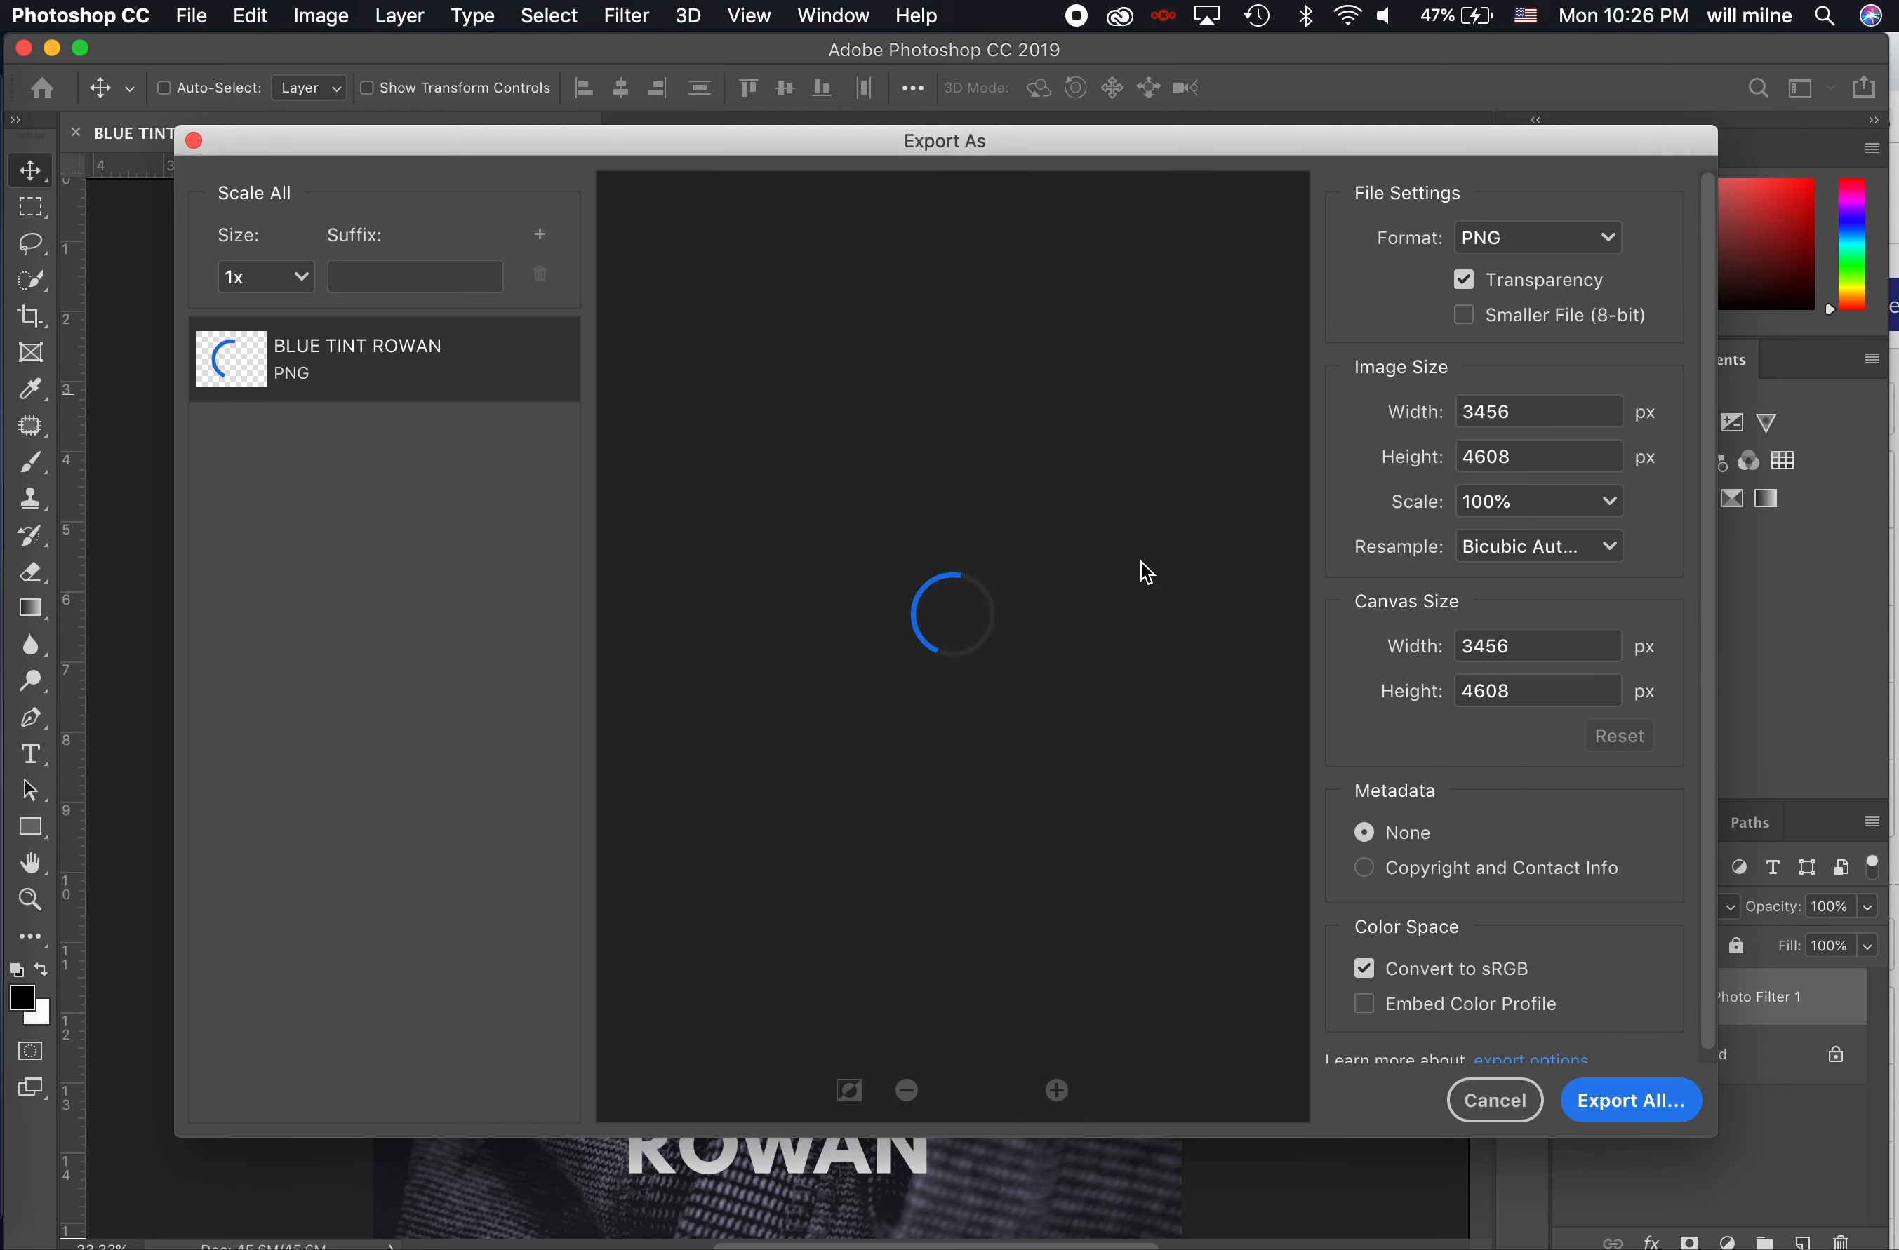
click(1519, 237)
click(1508, 315)
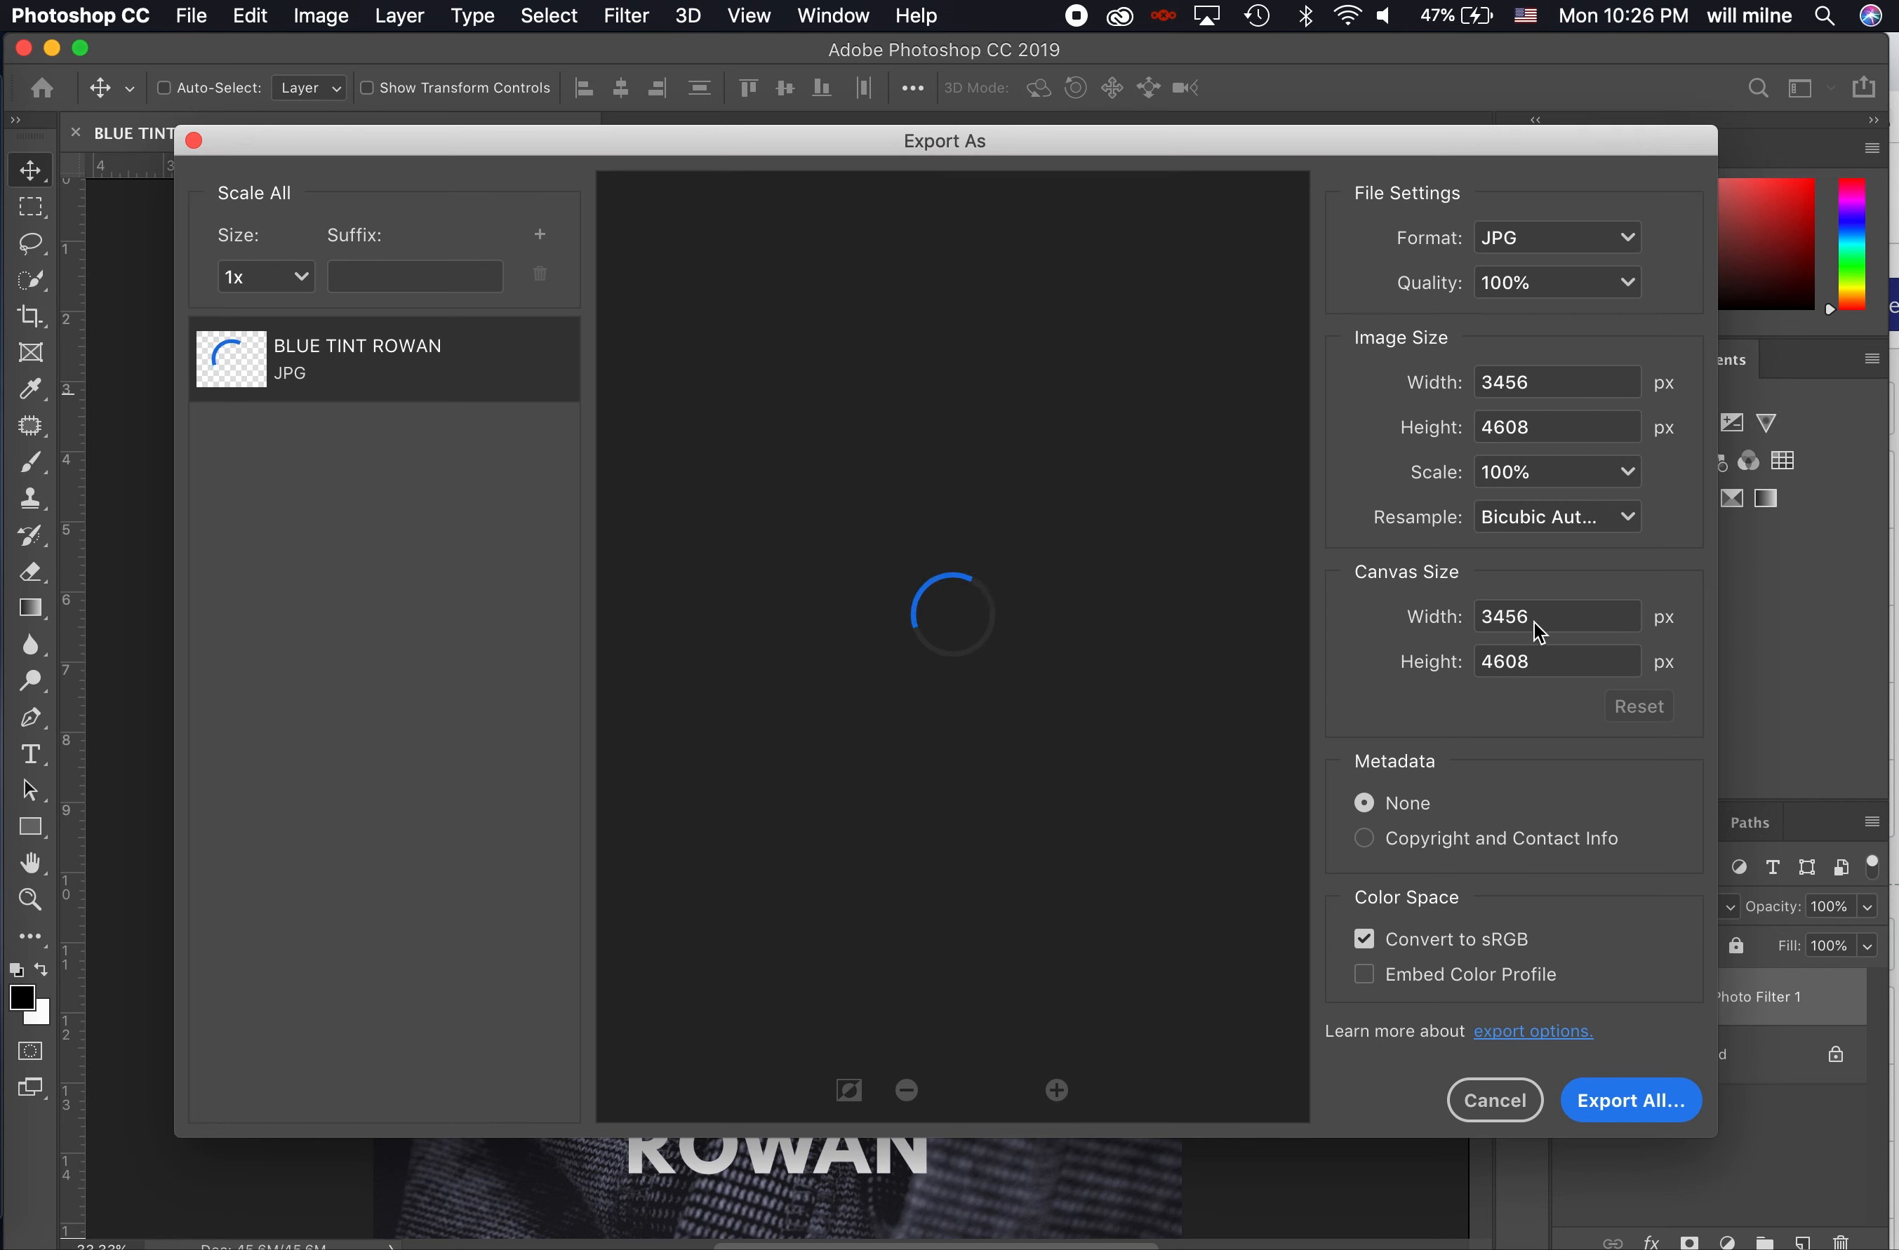
double_click(1477, 617)
key(Tab)
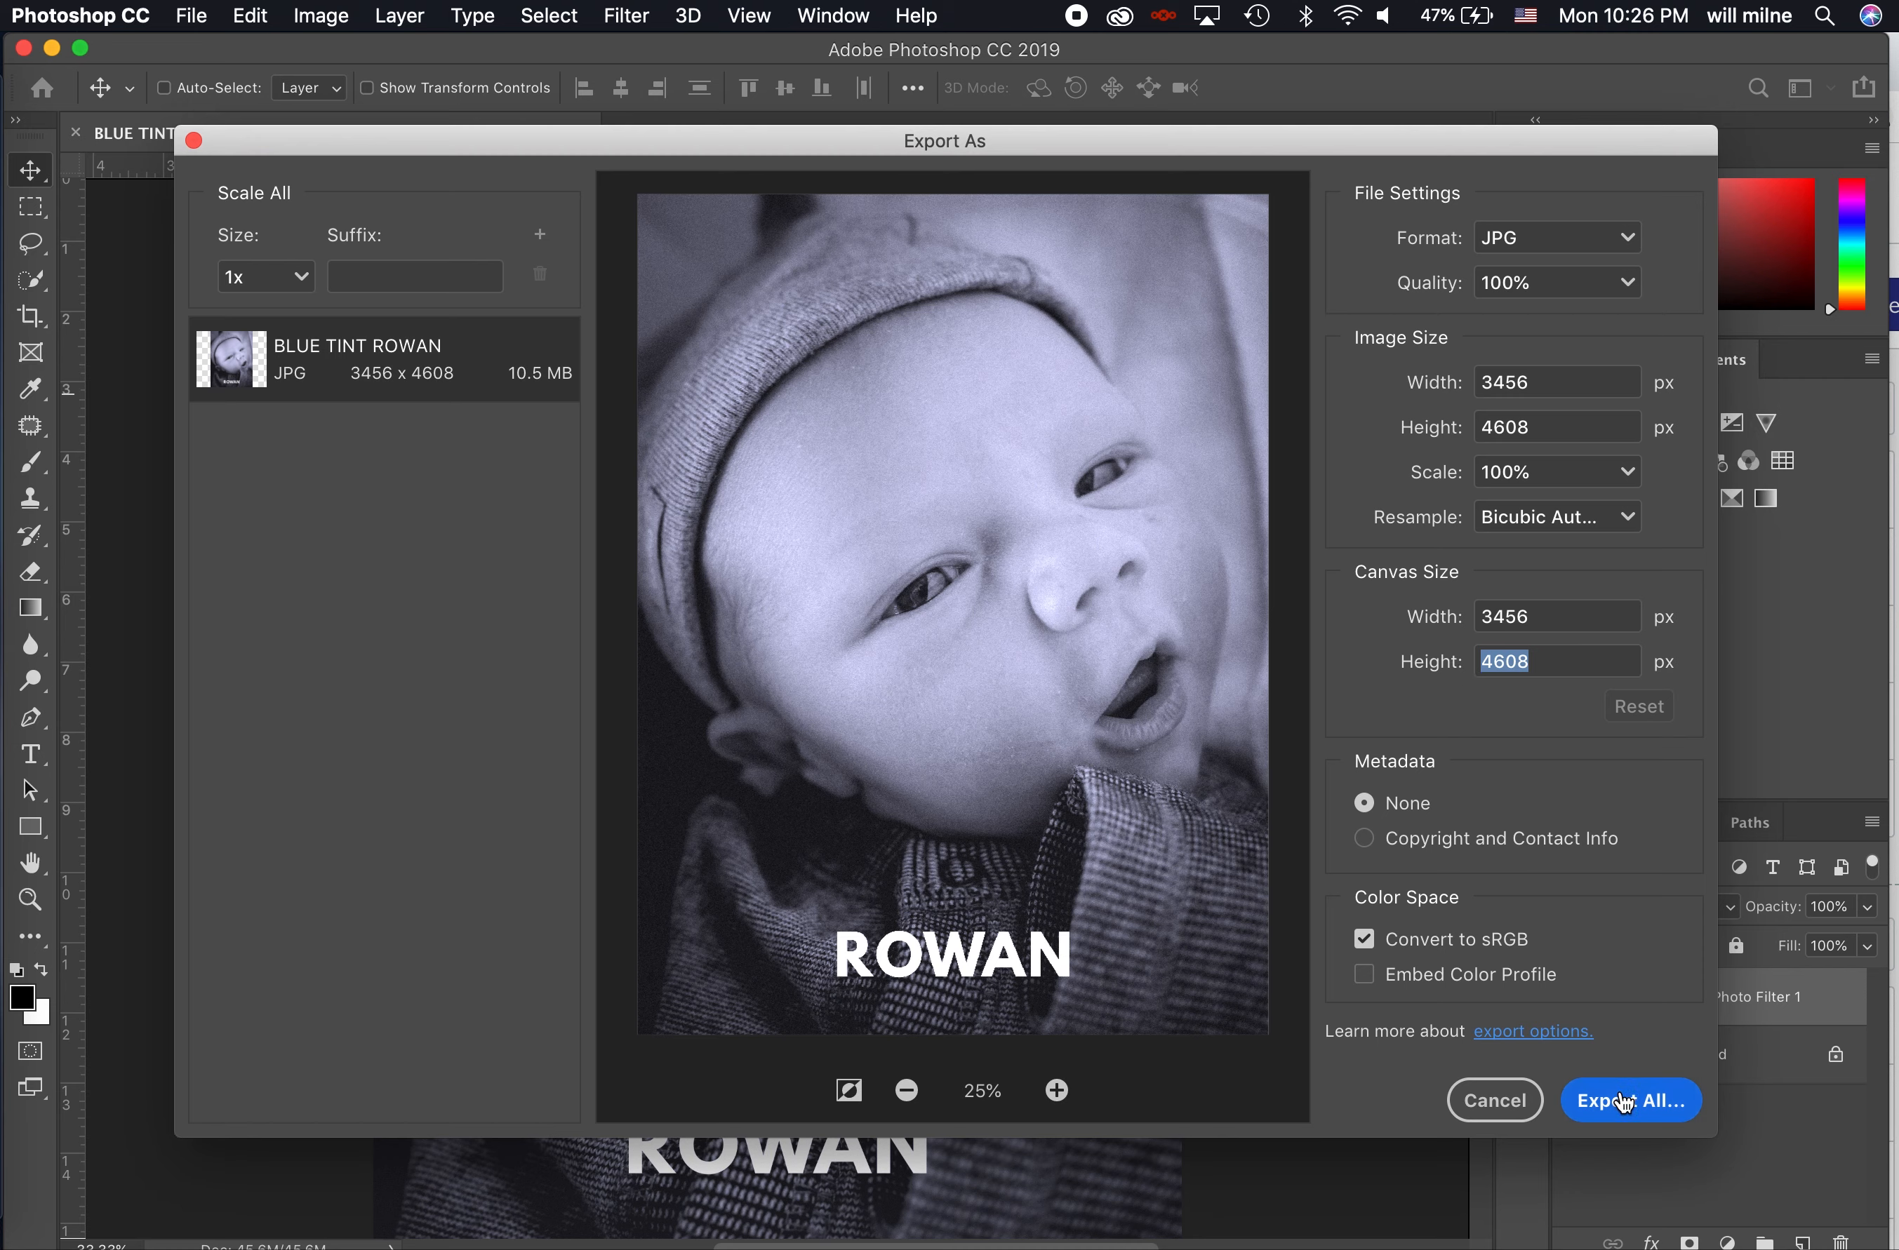
click(1495, 1114)
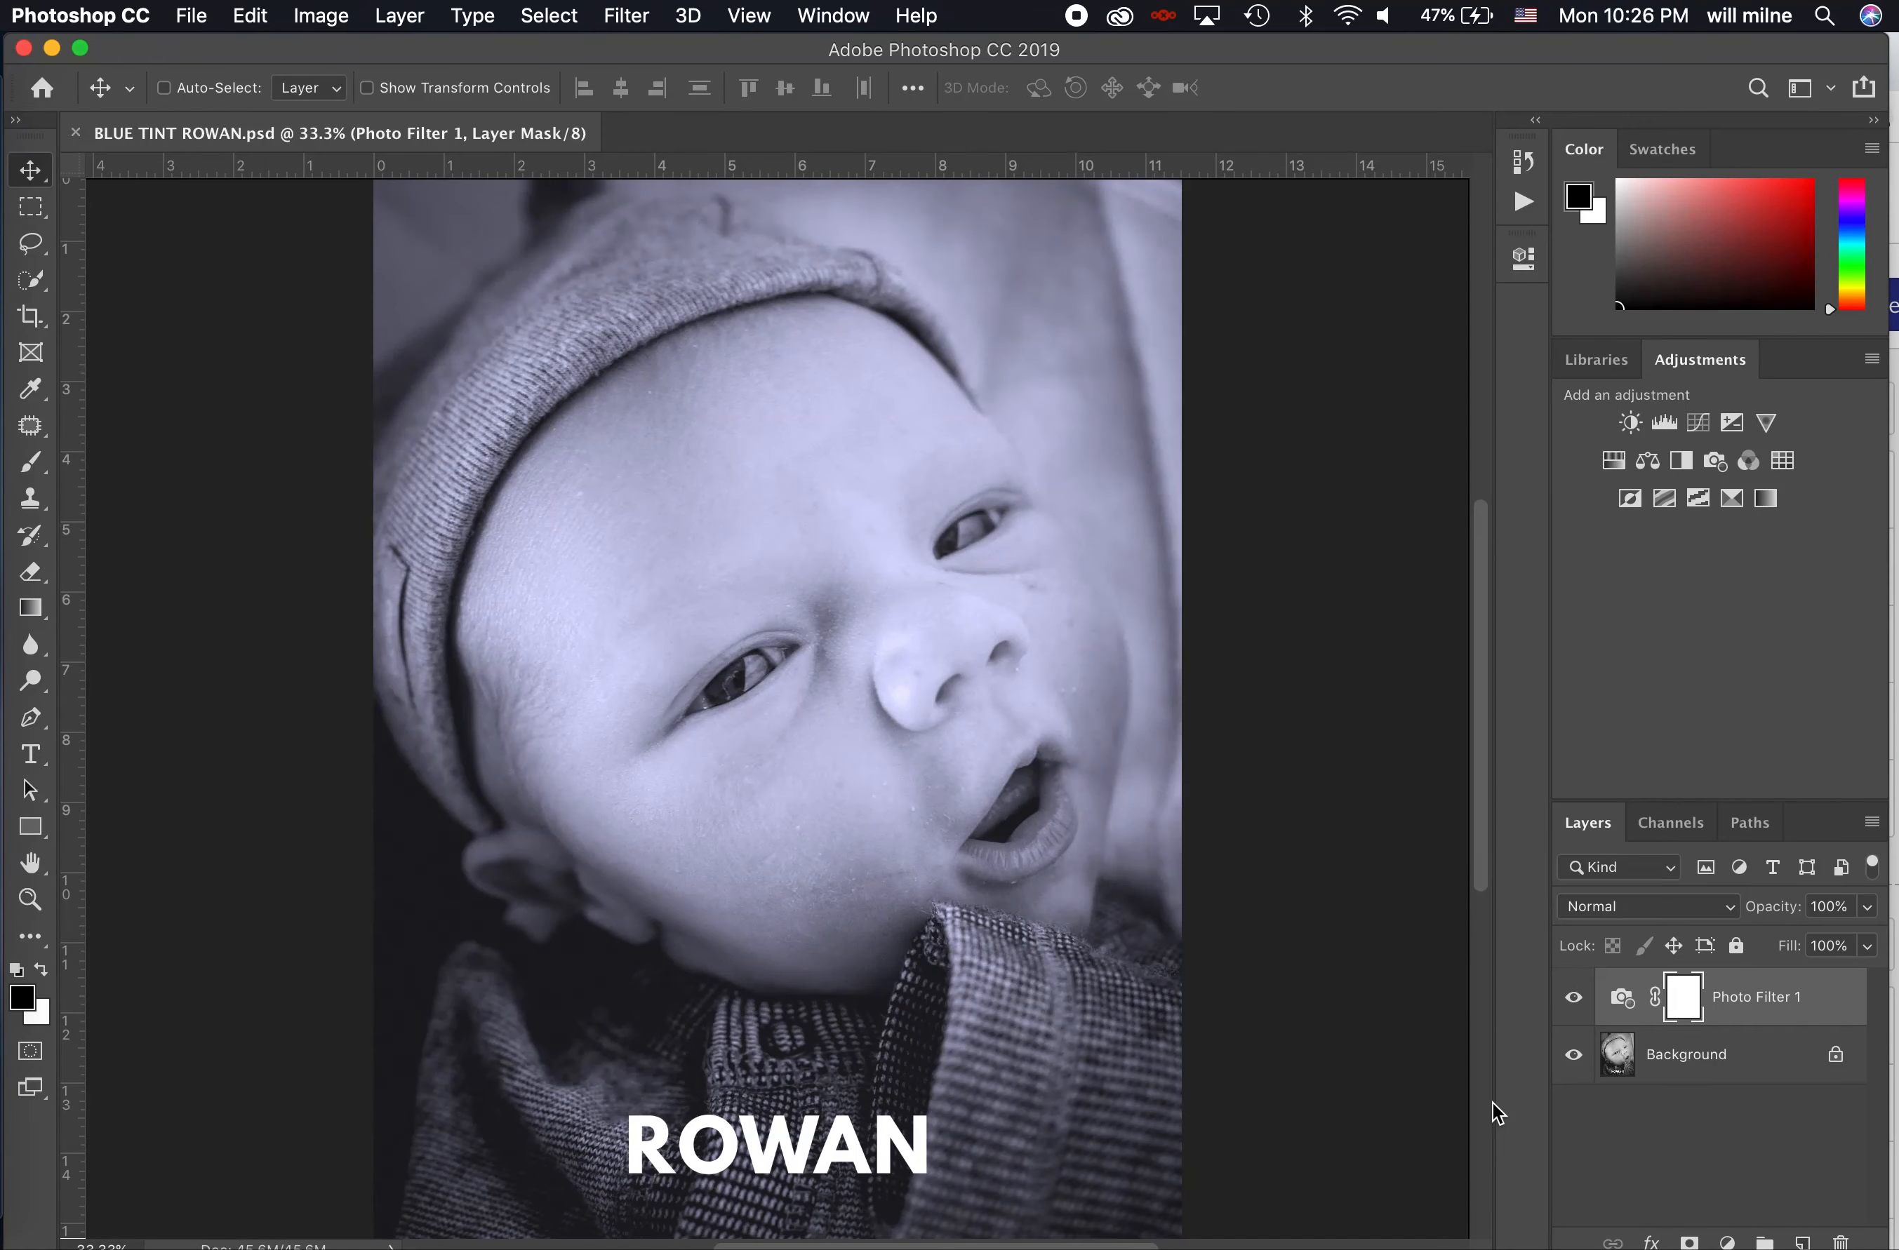
- Close the saved blue-tint document and switch to the Chrome window with the photographer image search
click(195, 18)
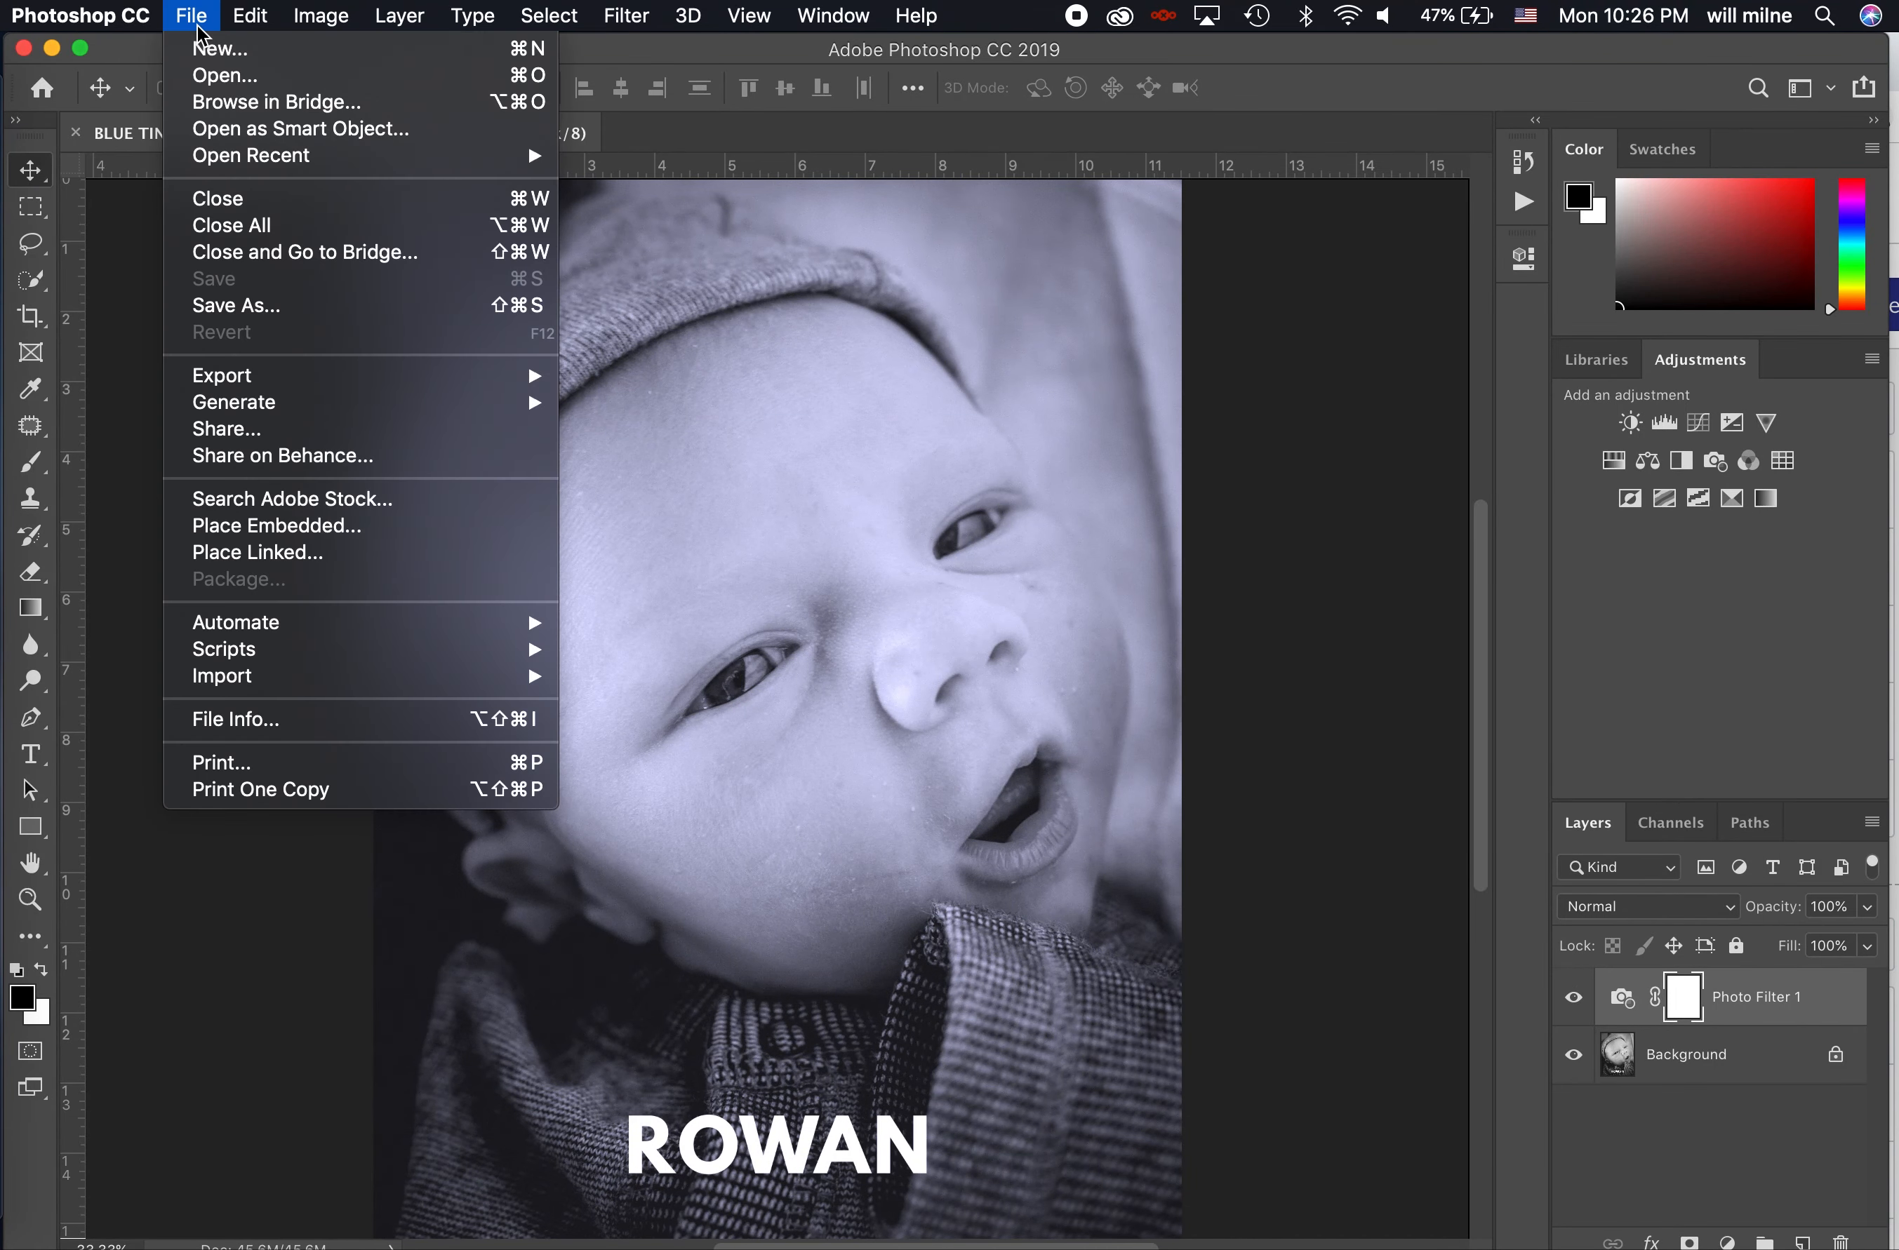
click(249, 216)
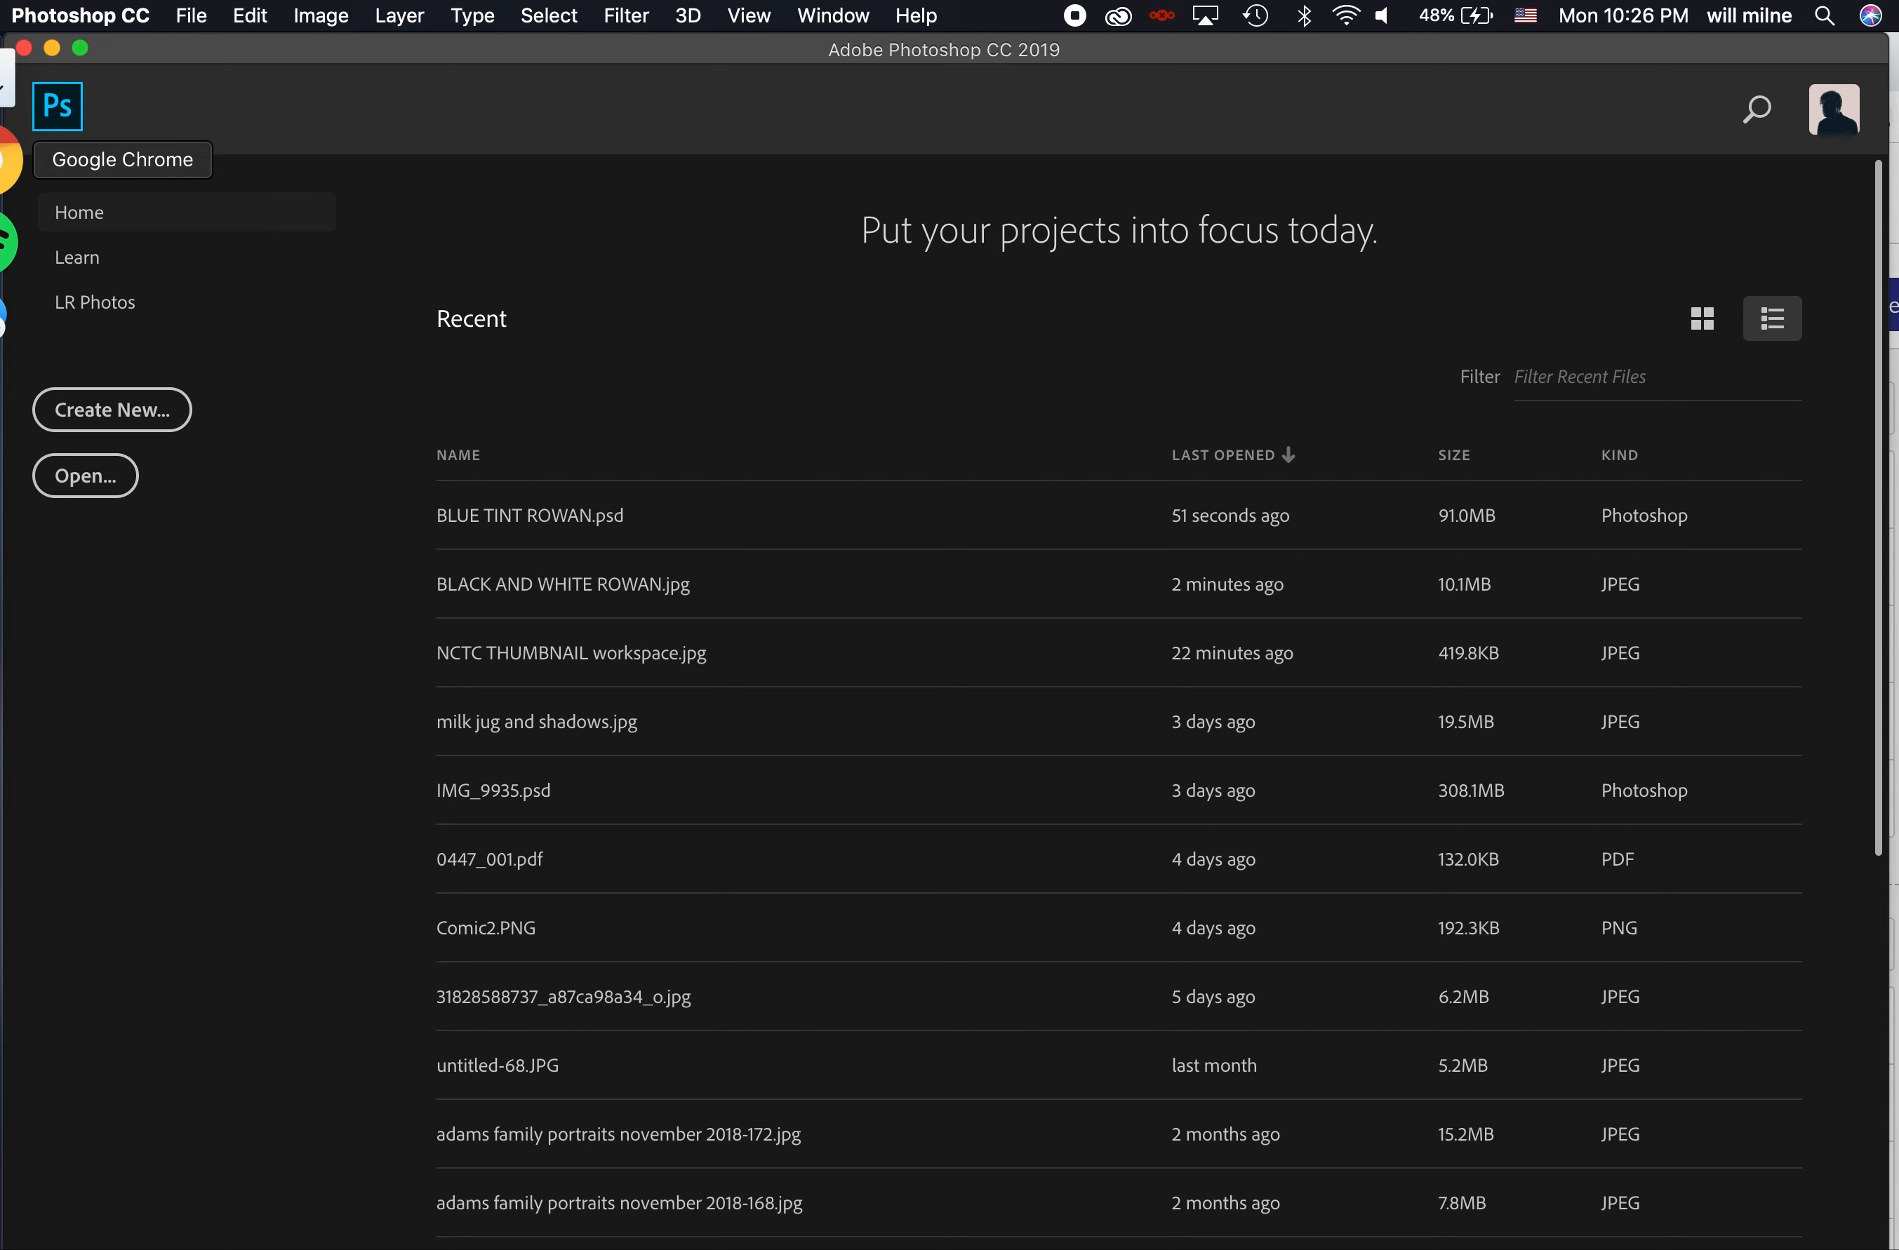
click(5, 159)
key(ctrl+Up)
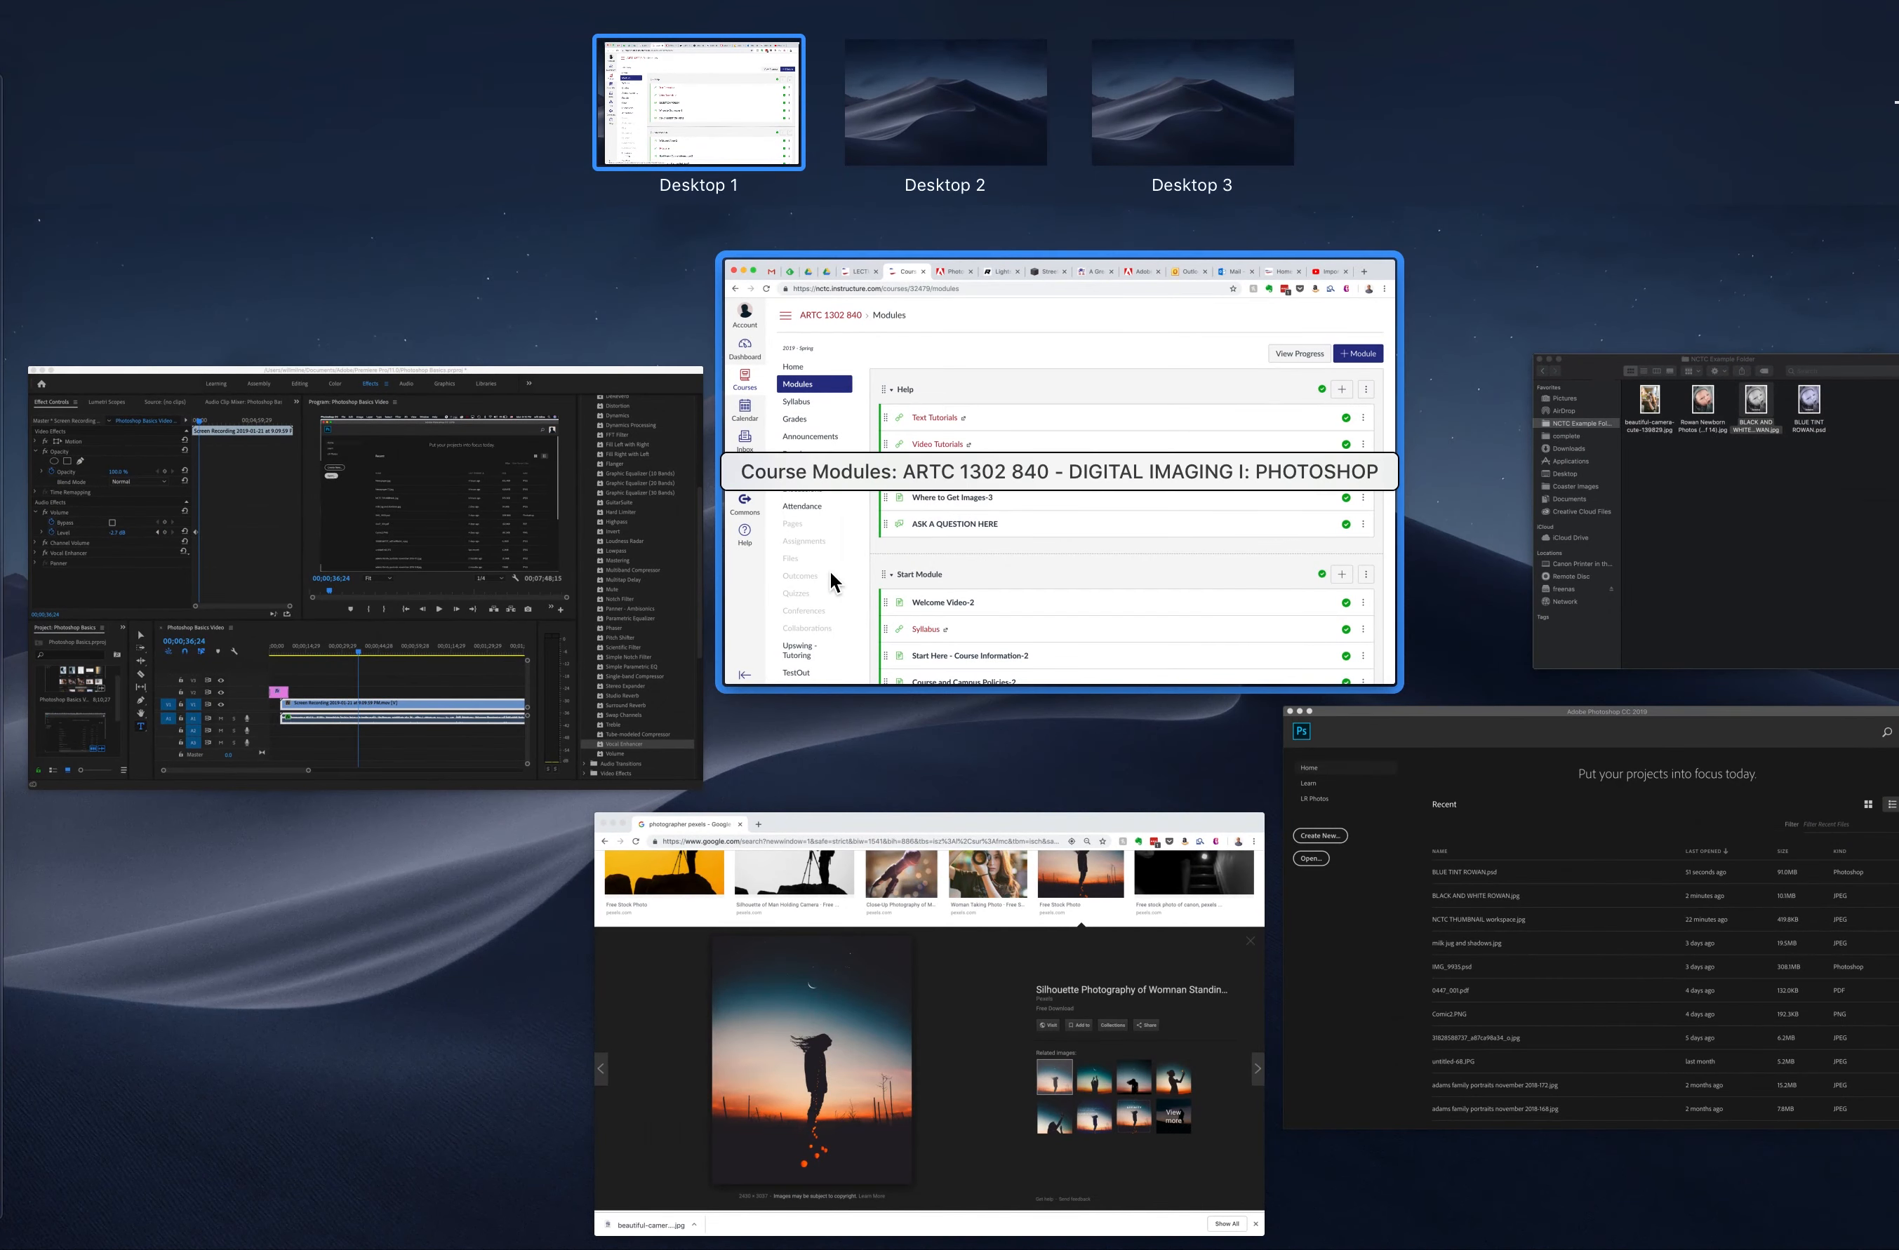
click(941, 997)
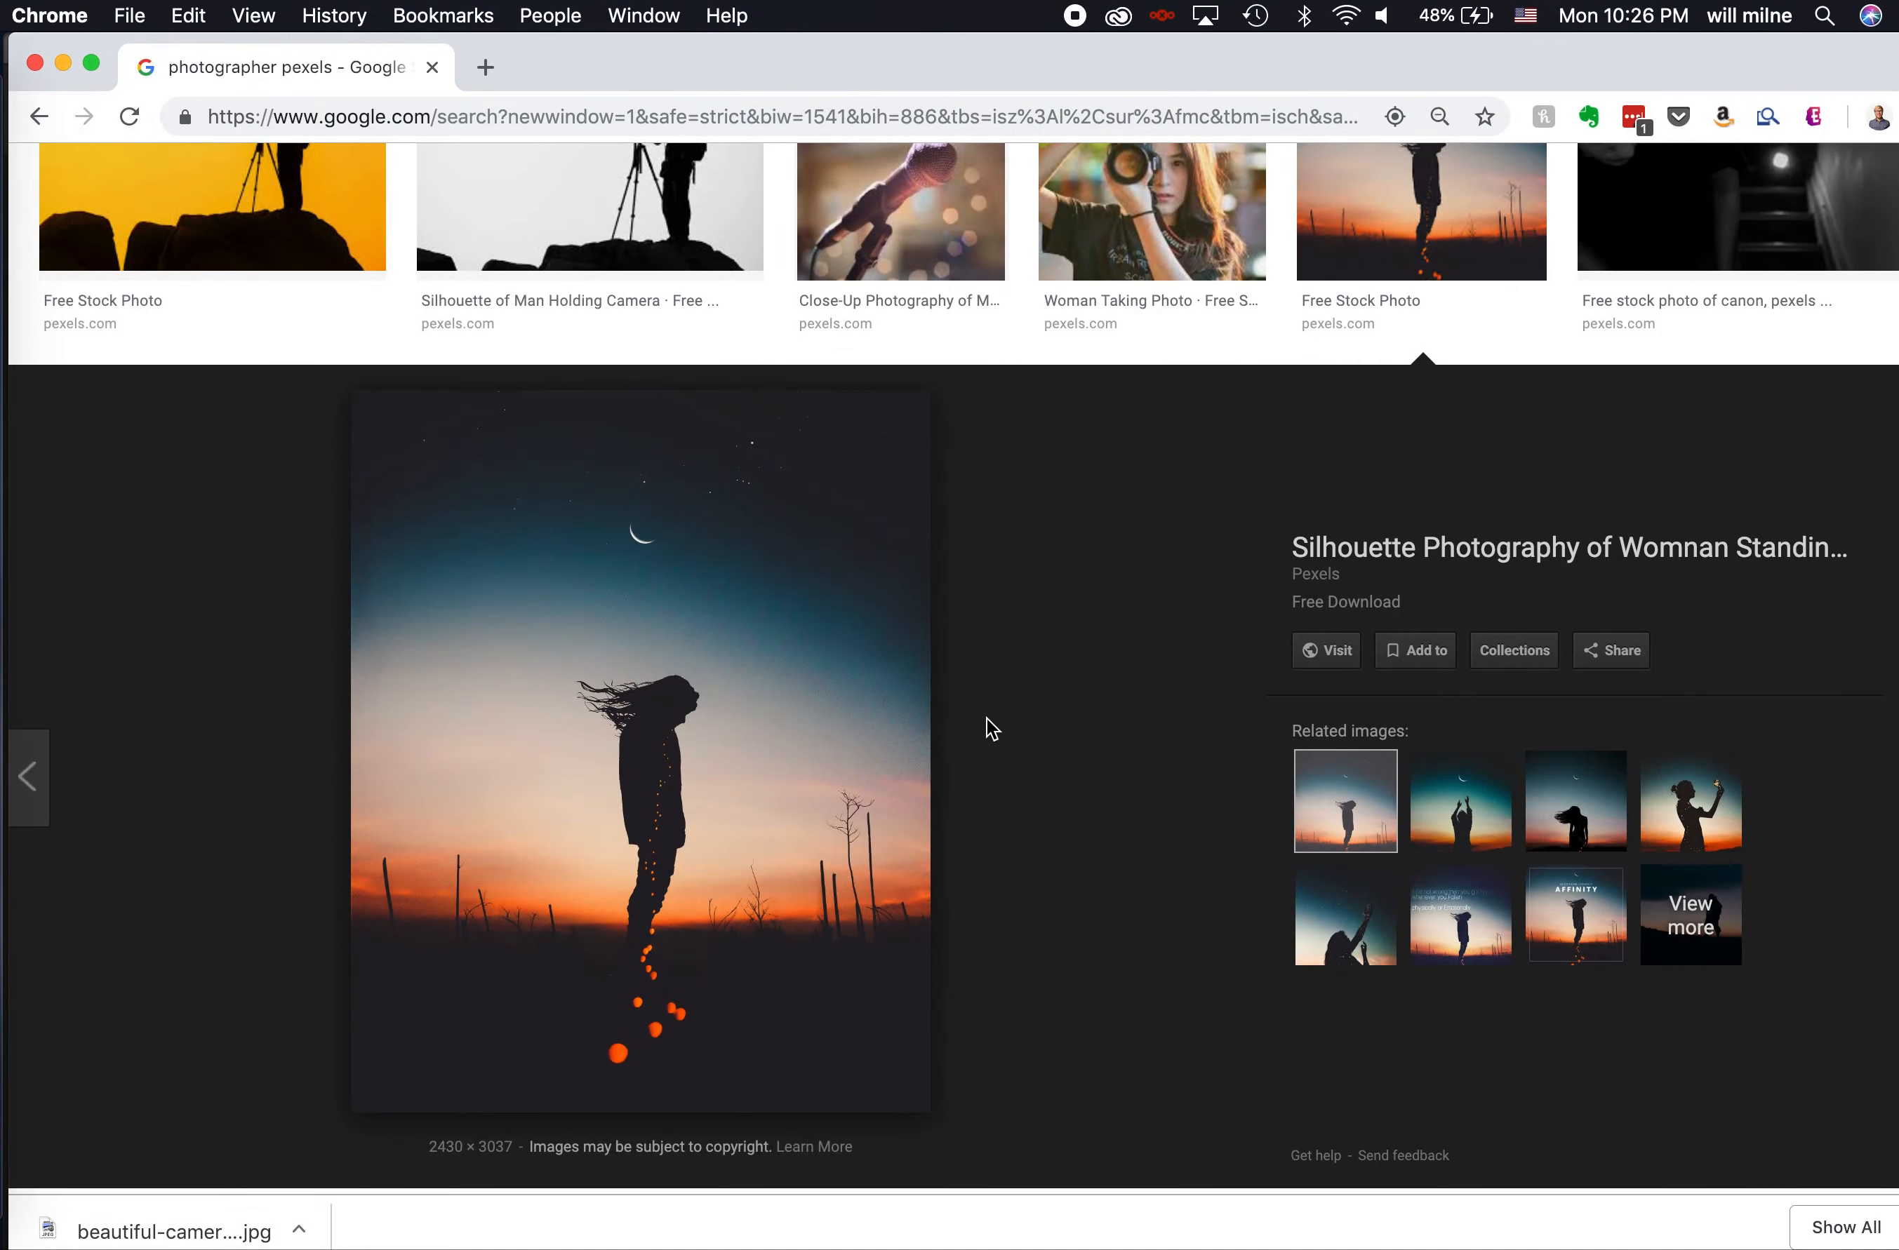
- Select the "Woman Taking Photo" result and open its Pexels source page in a new tab
scroll(1055, 542, up, 5)
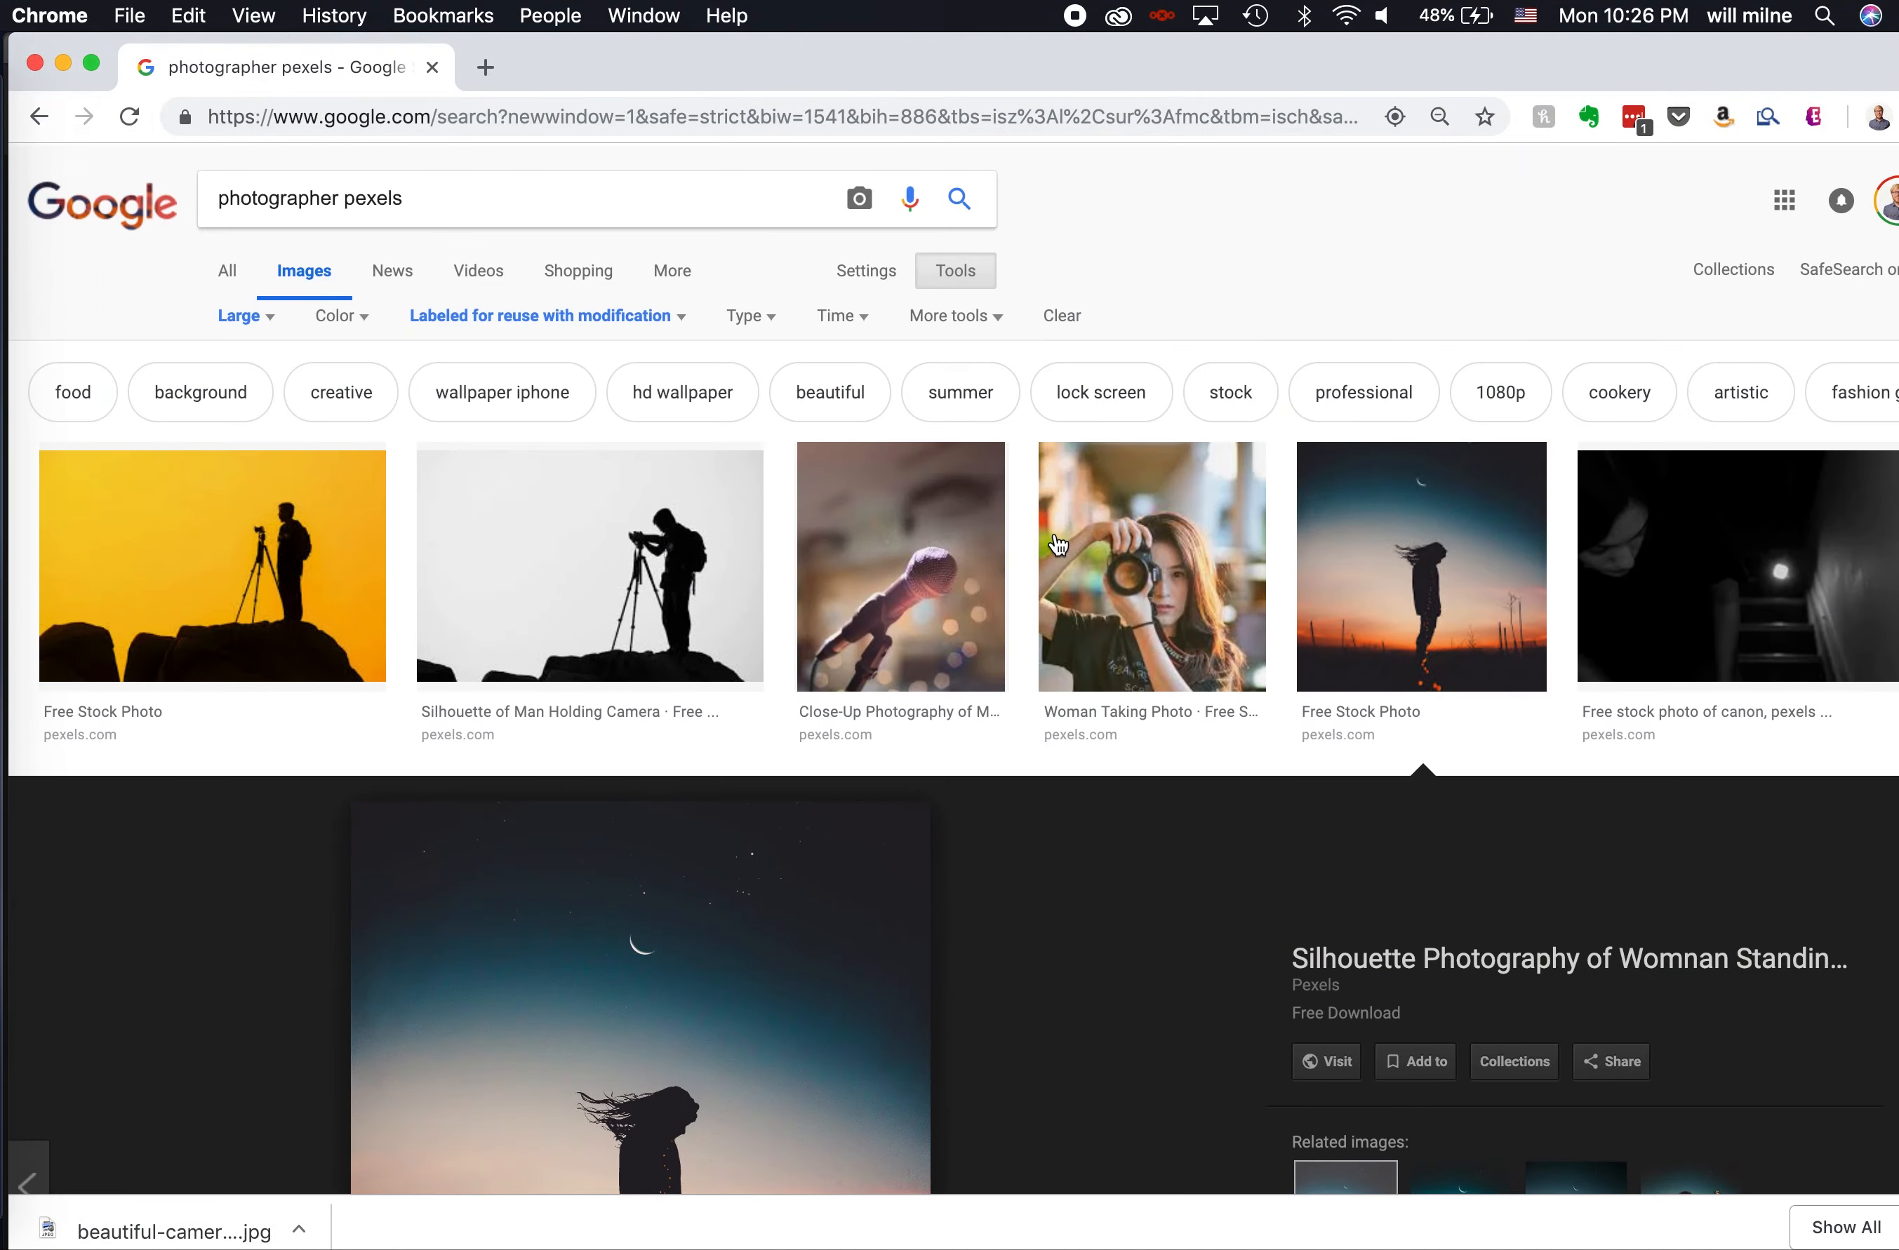
click(1136, 543)
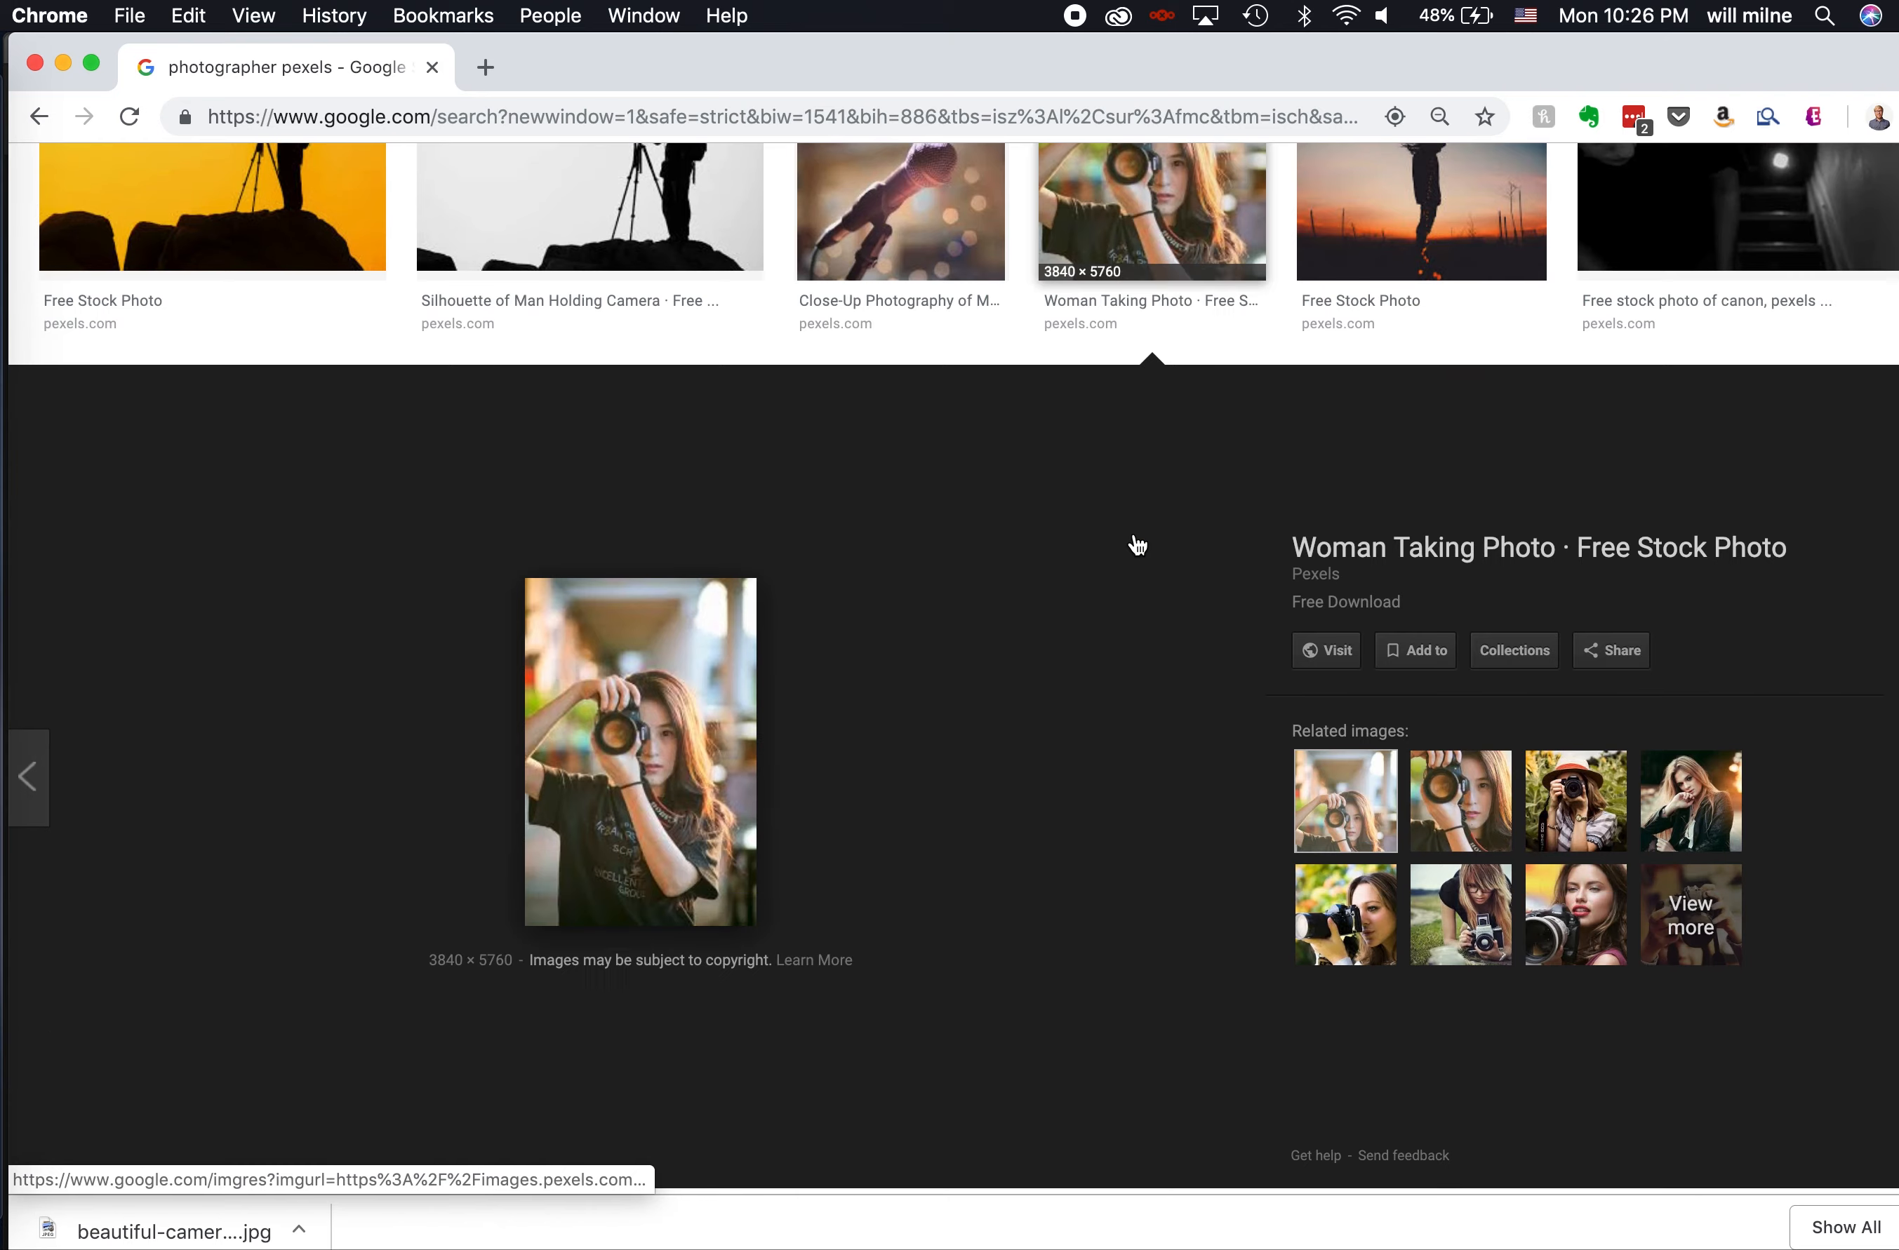
right_click(570, 658)
click(608, 673)
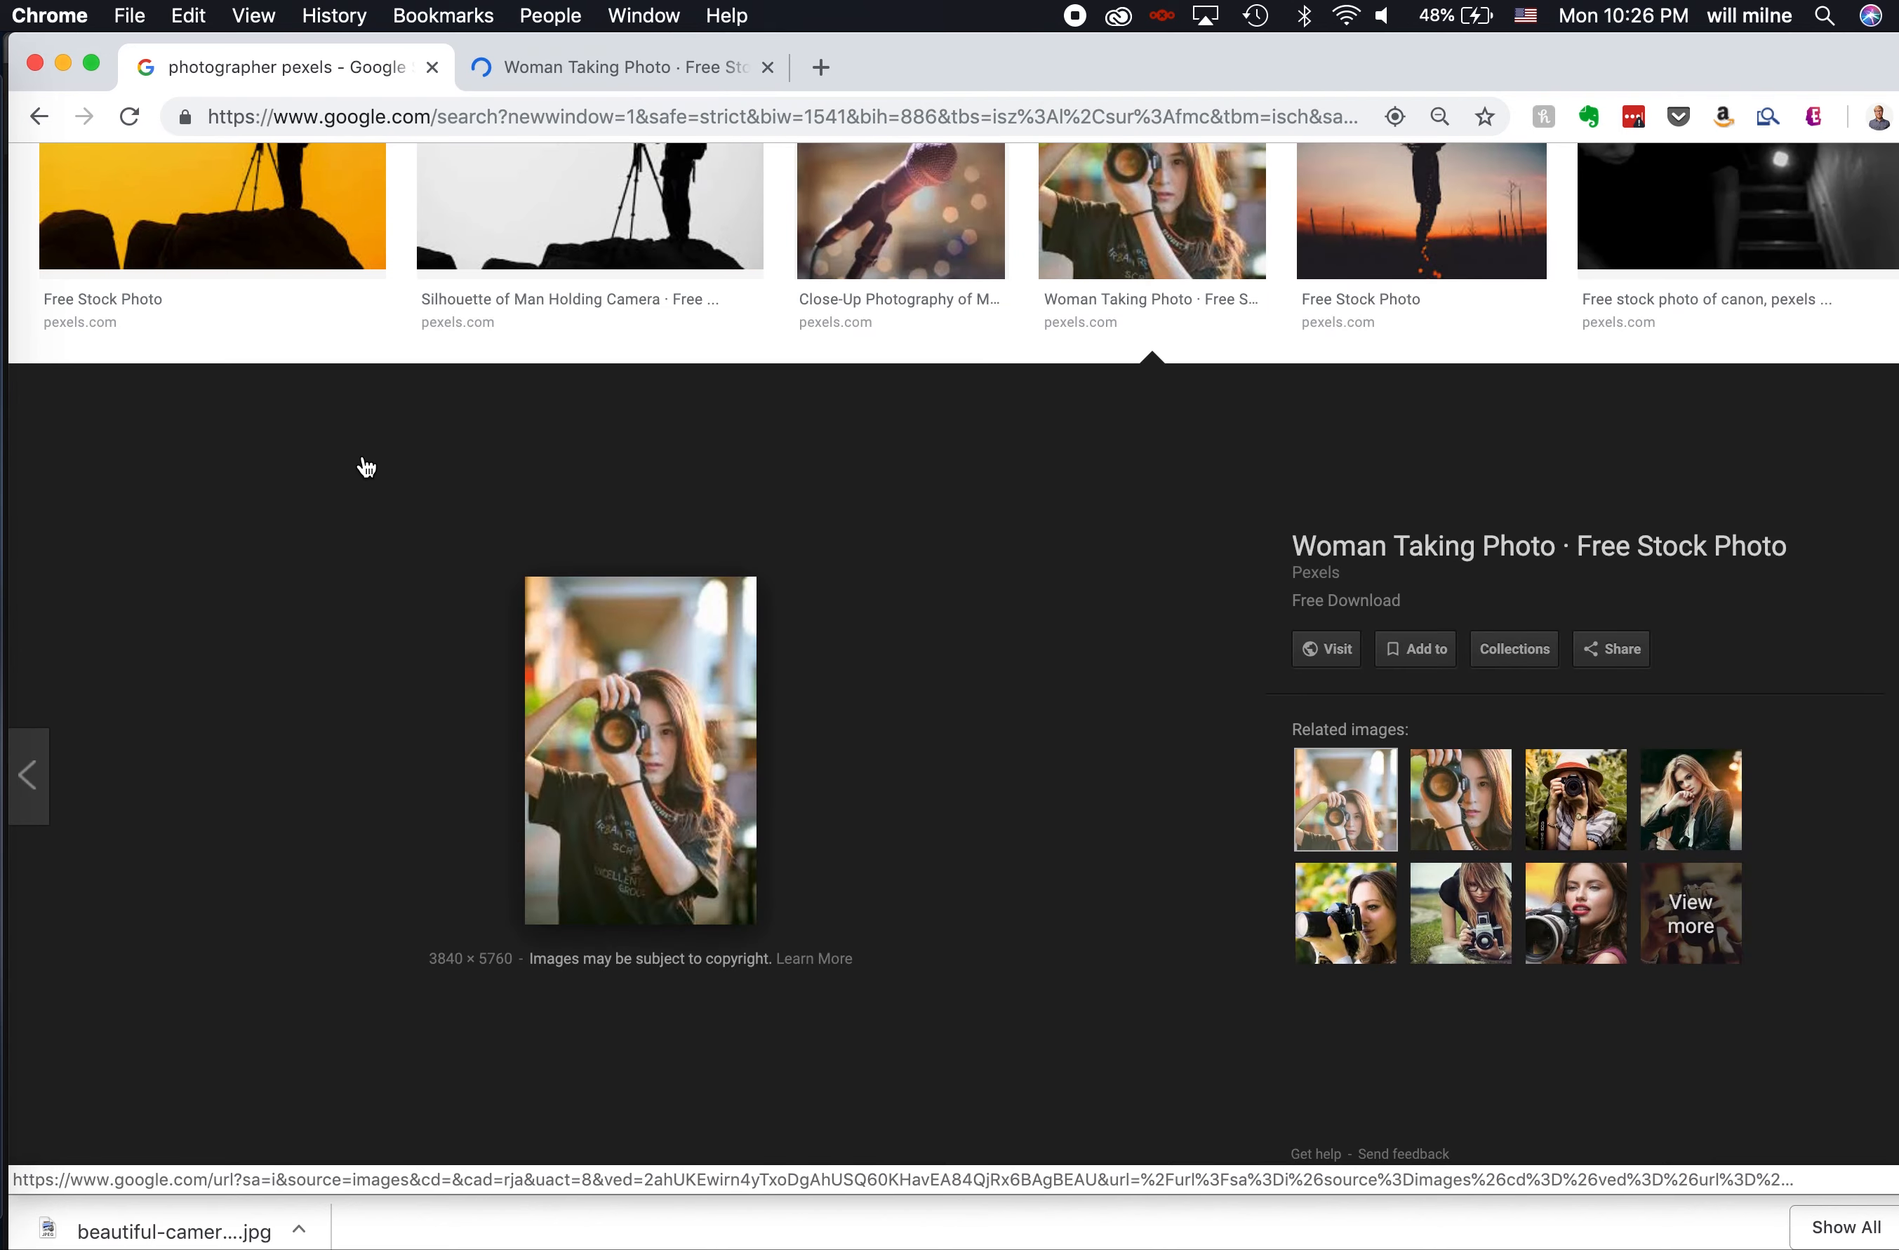
- Search Google Images for "photographer" and review the available size and usage-rights filter options
scroll(364, 470, up, 5)
scroll(364, 470, down, 2)
drag(420, 203, 334, 197)
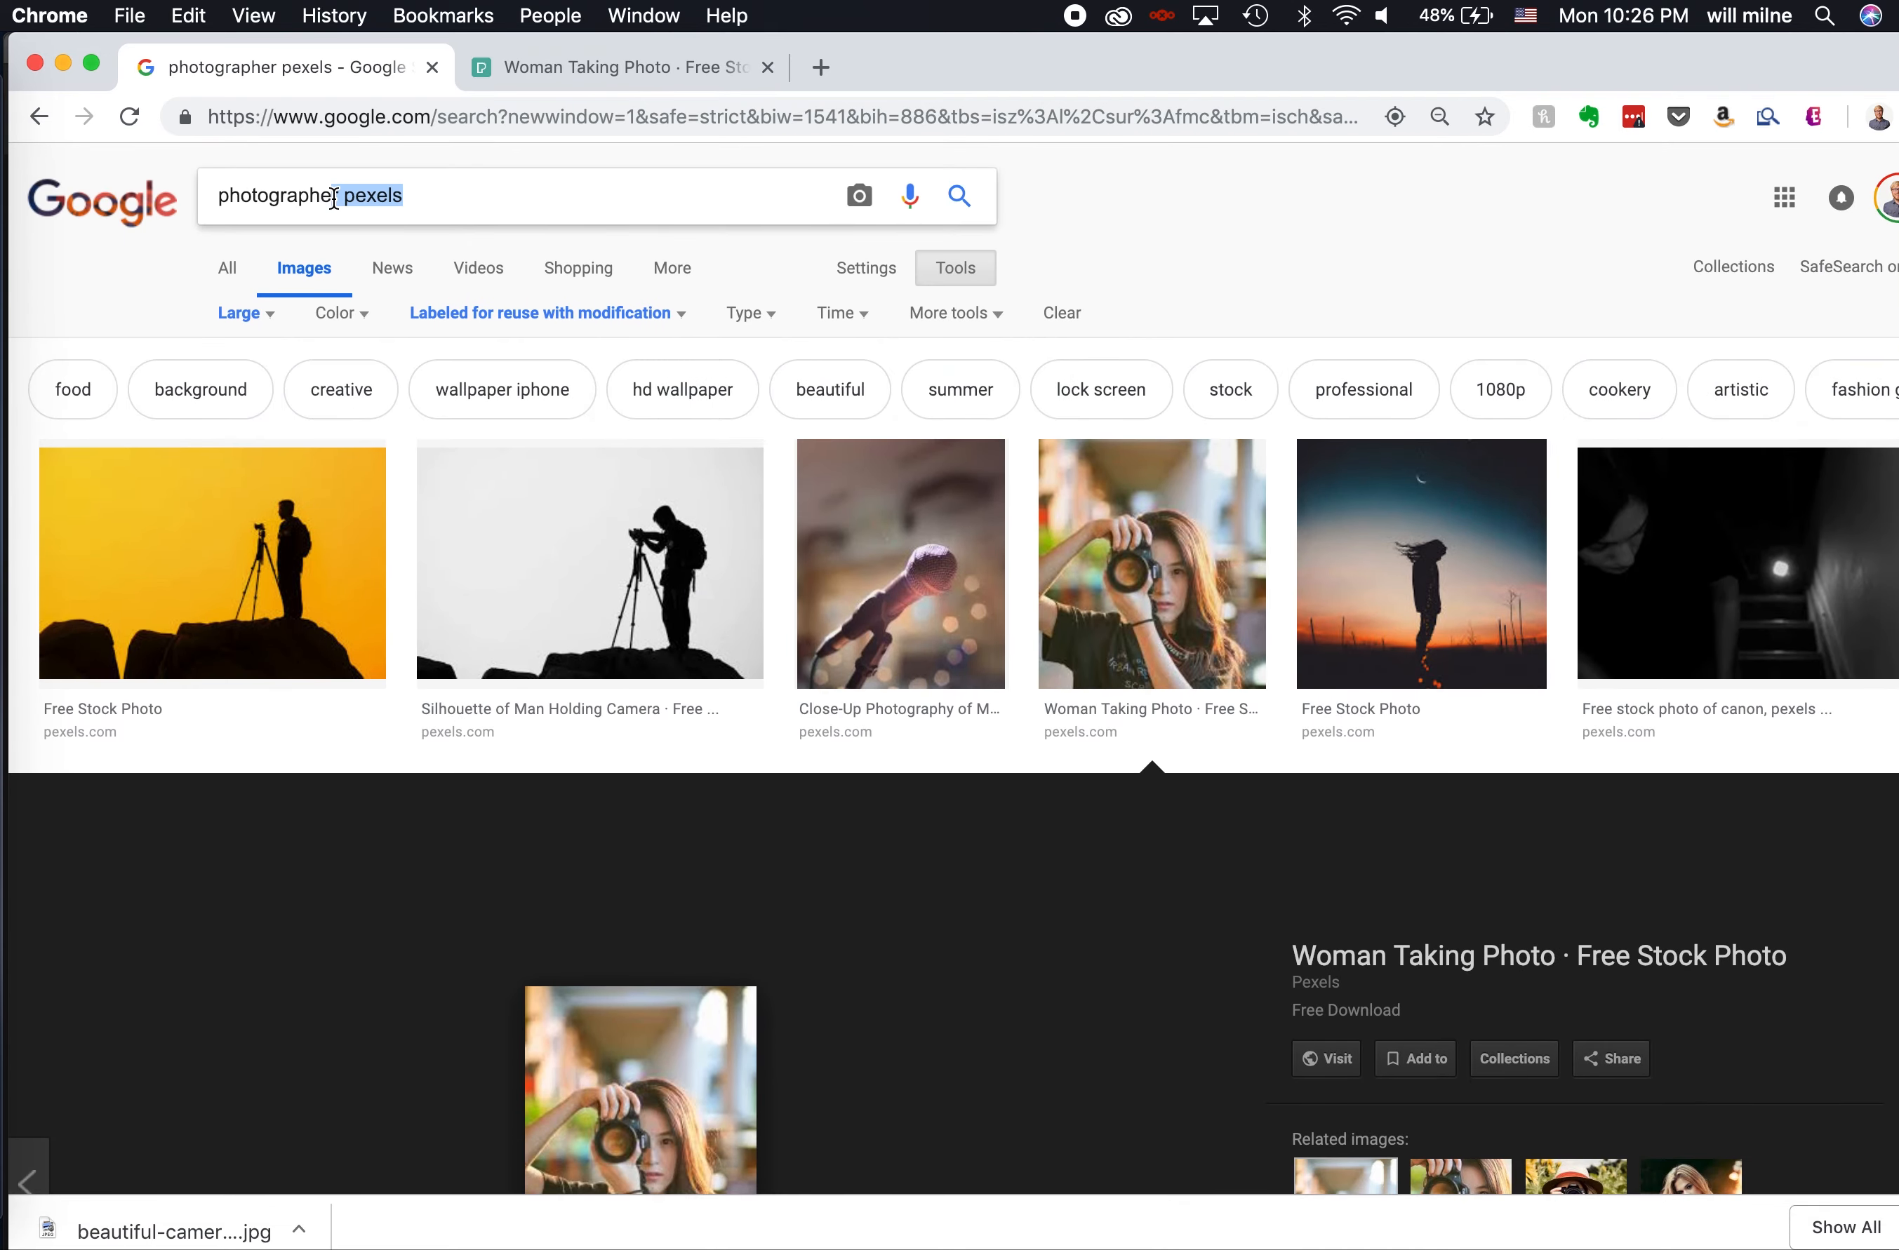
key(BackSpace)
text(r)
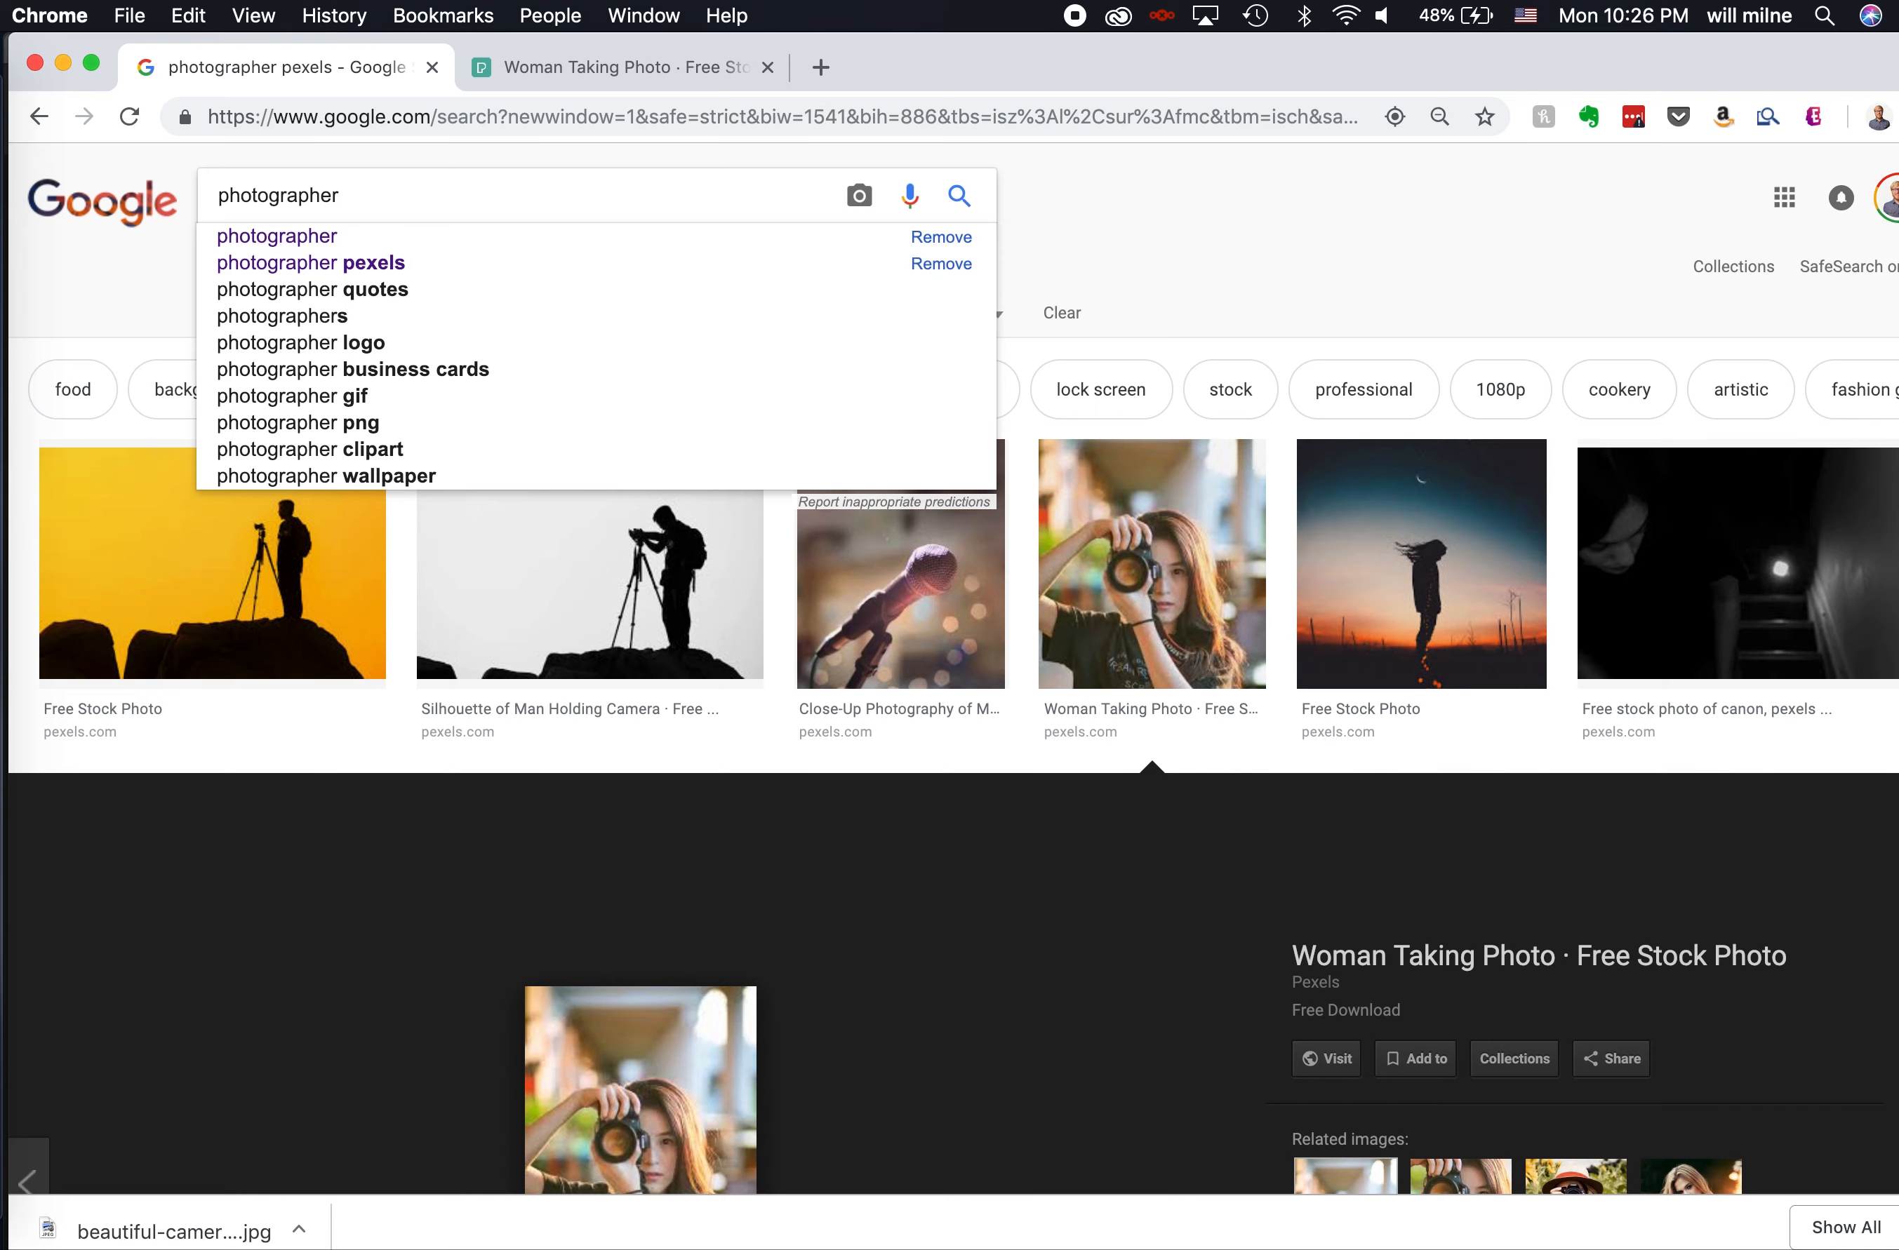
key(Return)
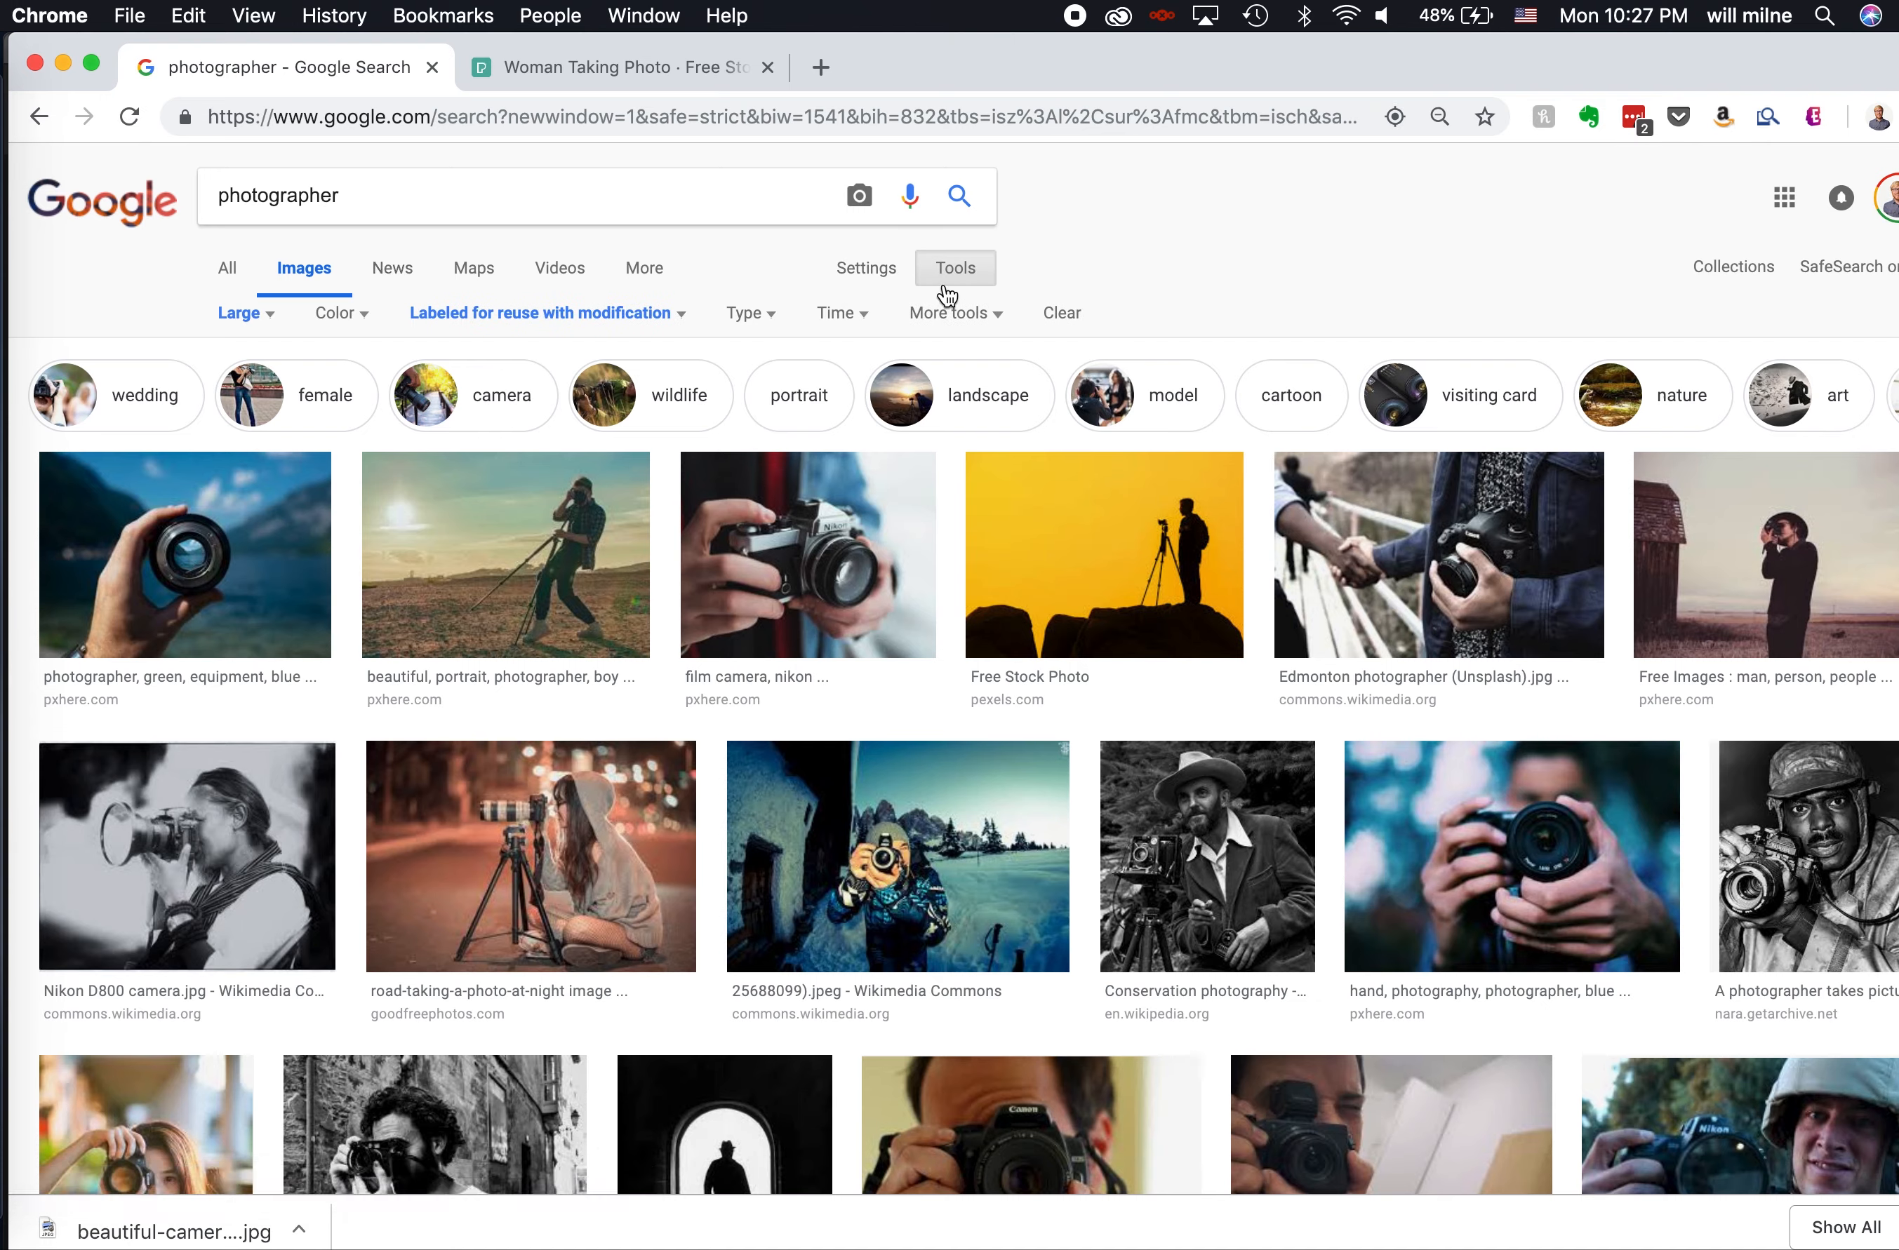
click(243, 315)
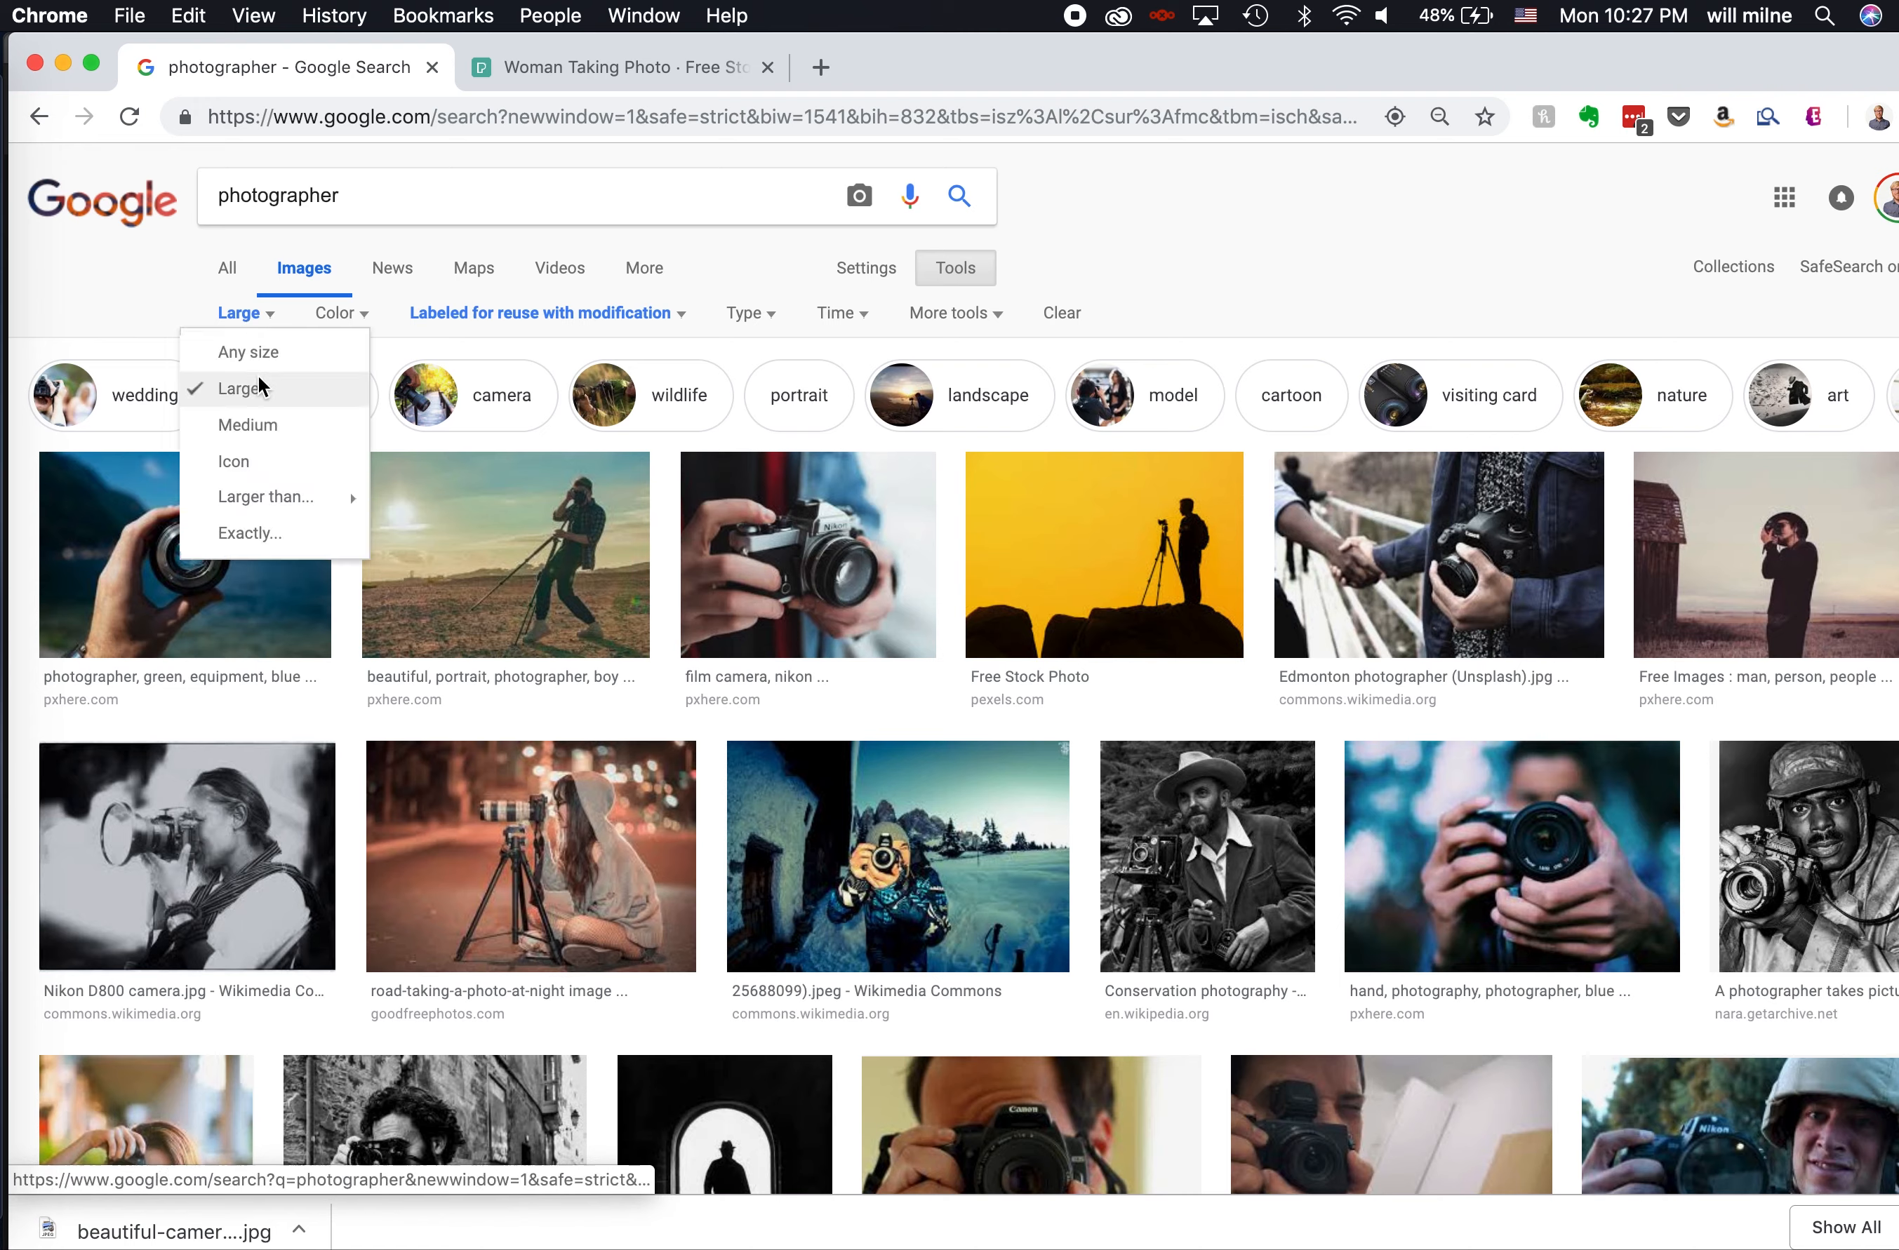
click(497, 316)
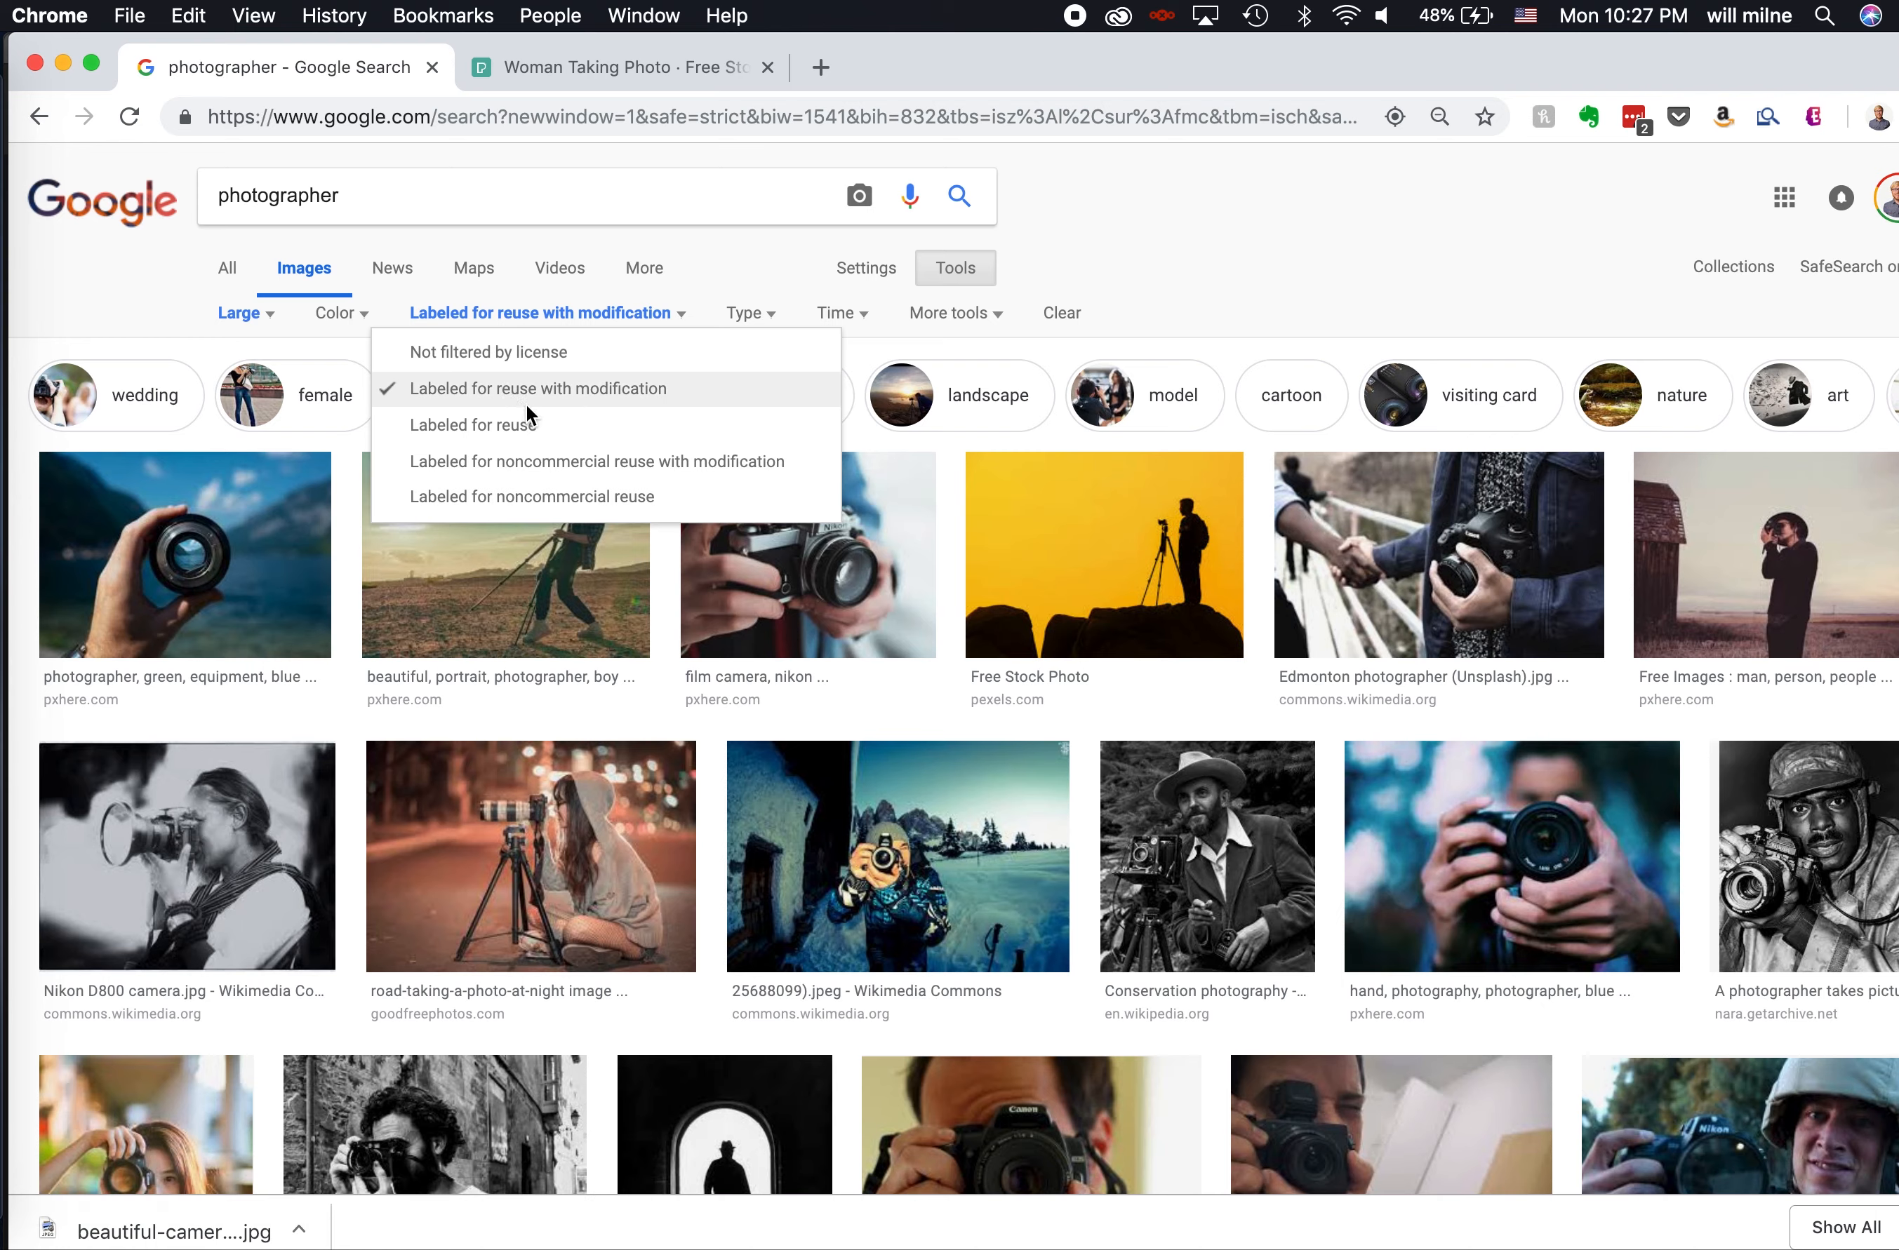
- Search Google Images for "photographer pexels", keeping the large-size and reuse-with-modification filters
click(497, 203)
text(pxels)
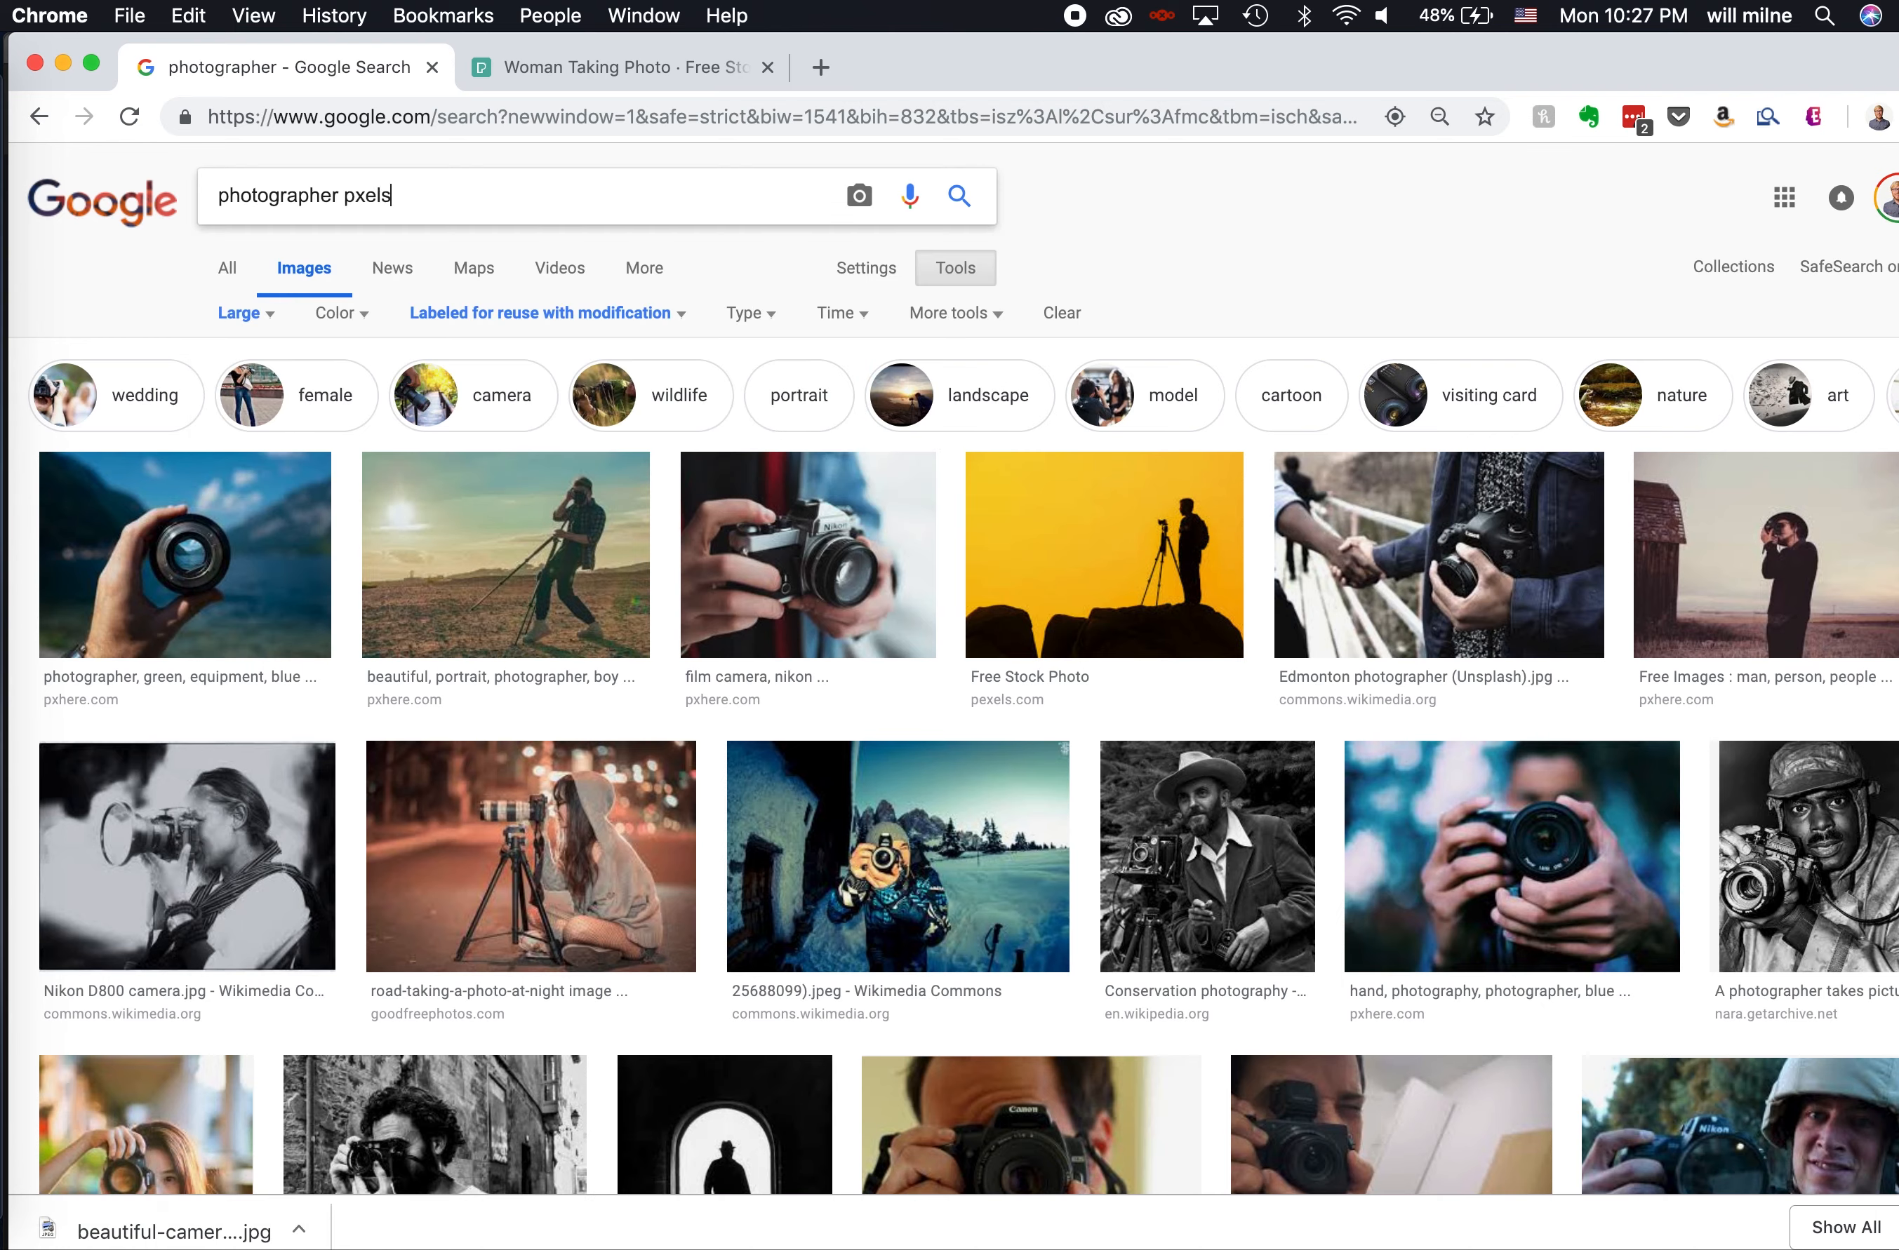
key(BackSpace)
text(exels)
key(Return)
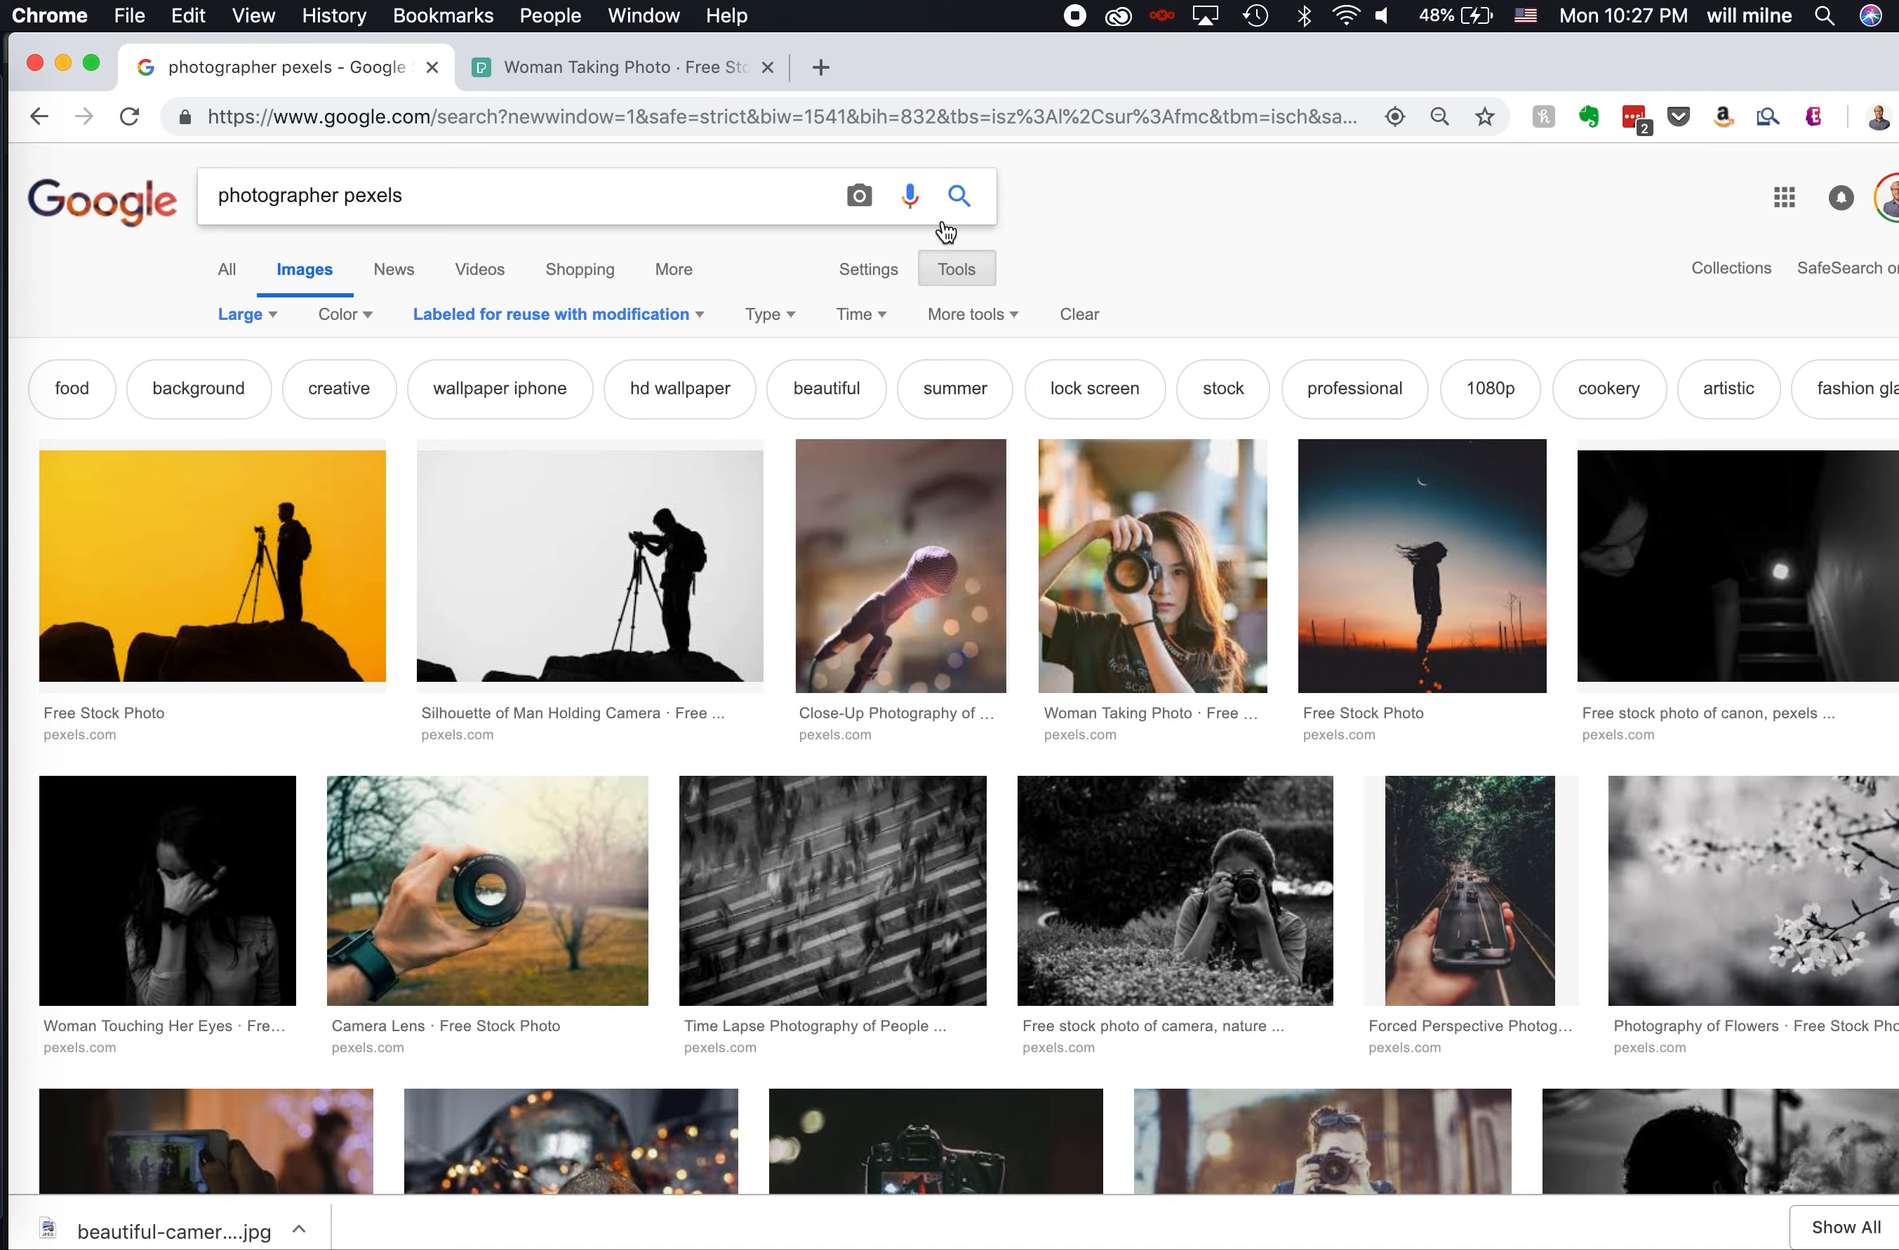
- Open the full-size "Woman Taking Photo" image from the results and copy it to the clipboard
click(1189, 559)
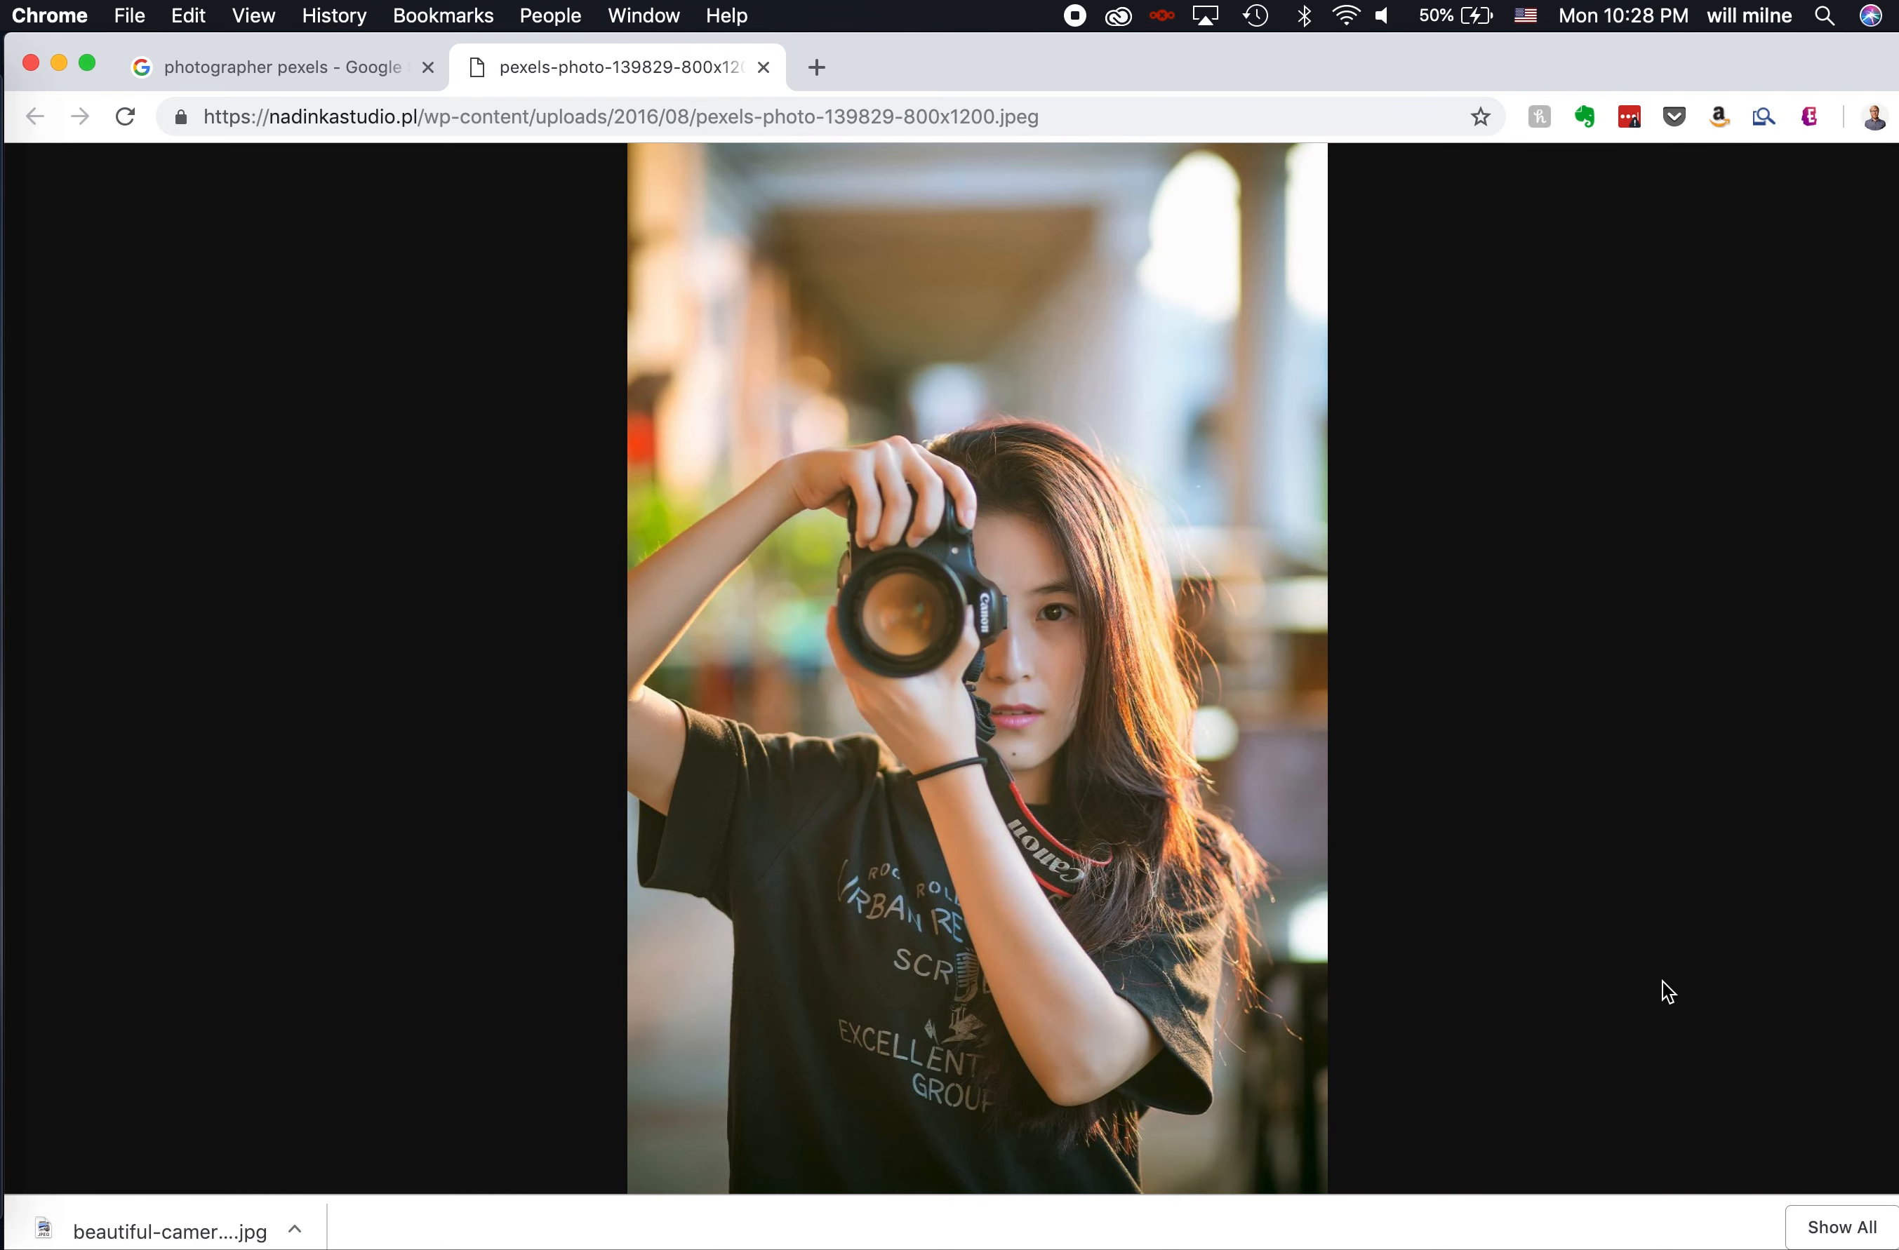
click(886, 528)
right_click(885, 528)
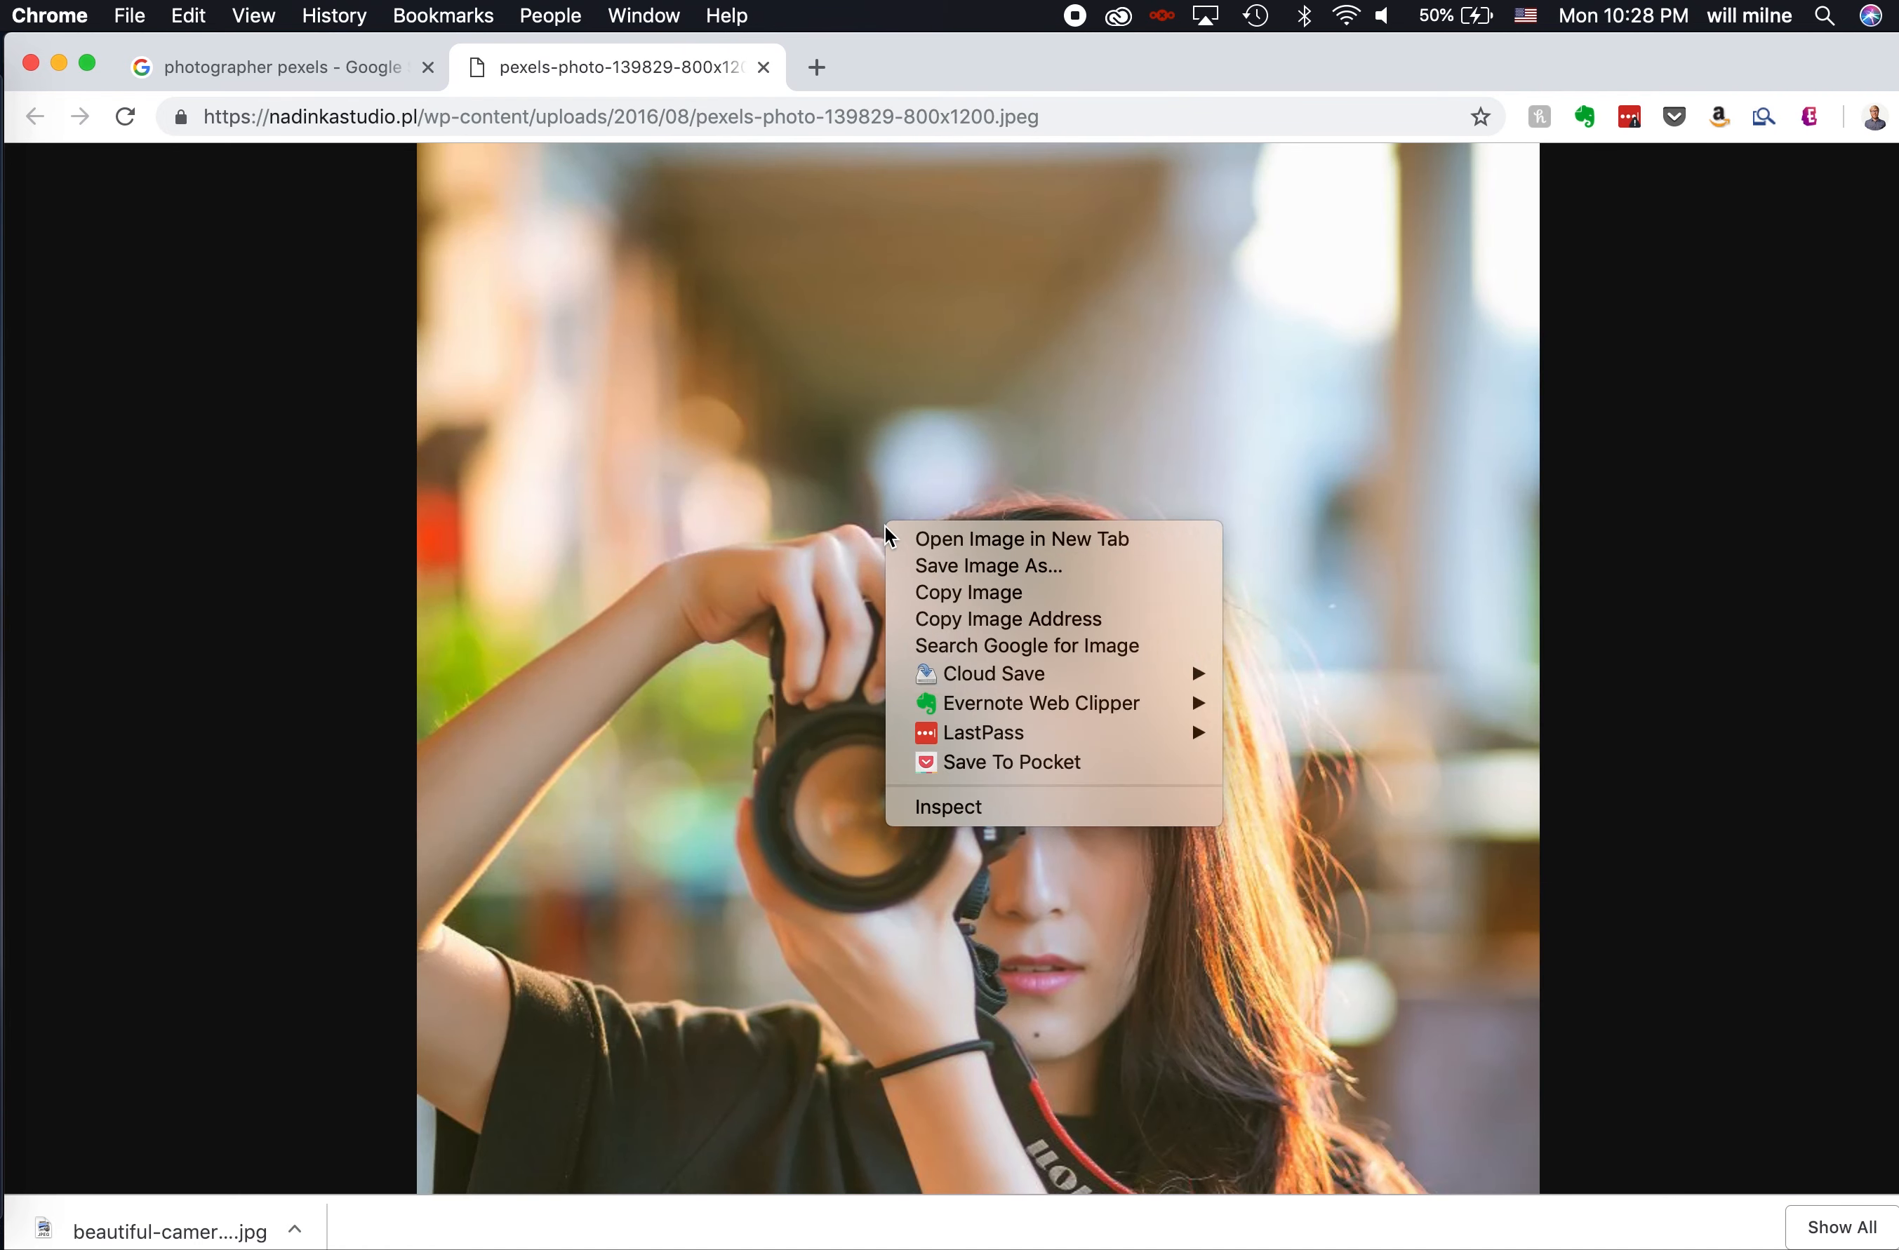
click(980, 595)
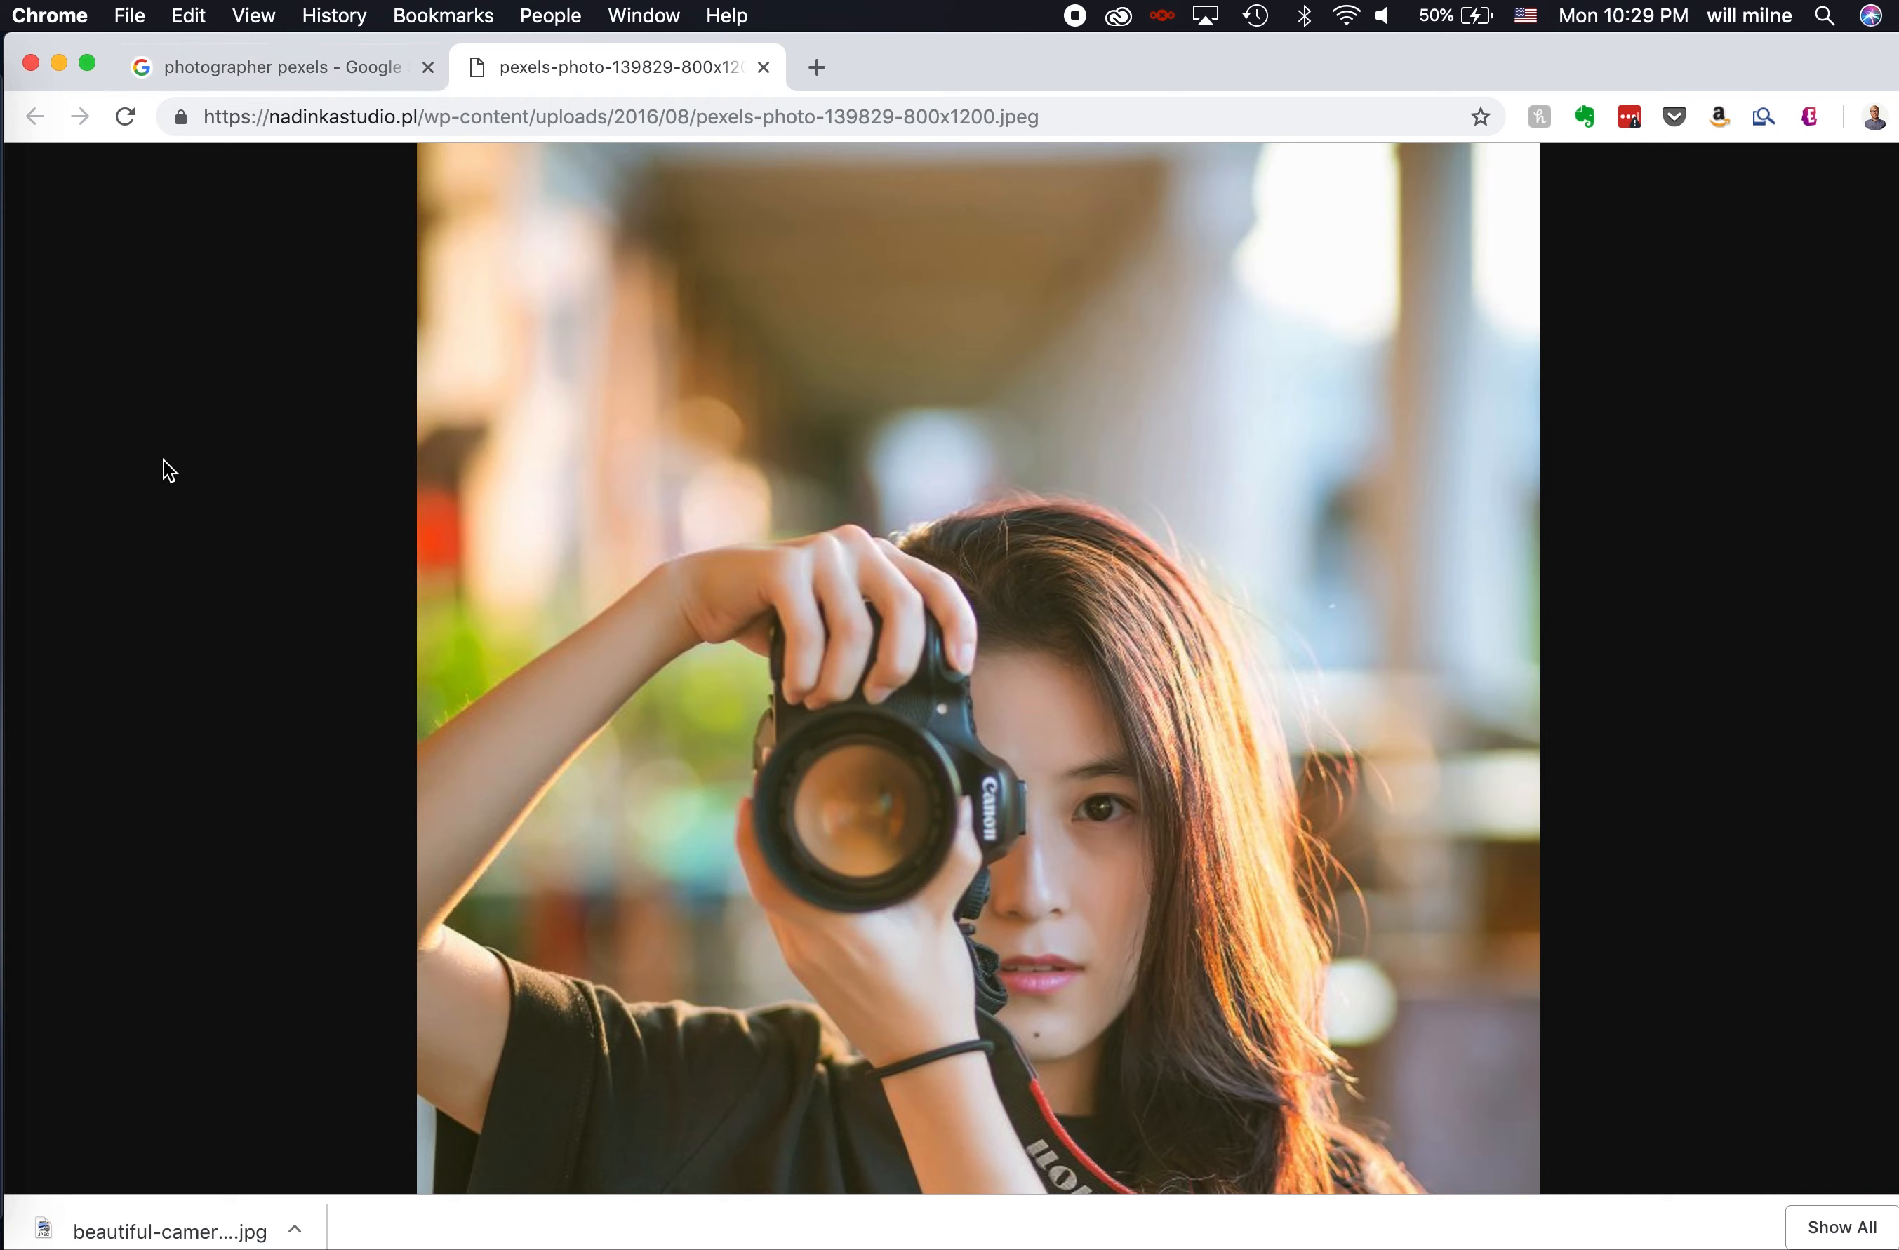
- Switch to Photoshop and paste the copied photo into a new 800 x 1200 px, 72 ppi document based on the Clipboard preset
click(10, 808)
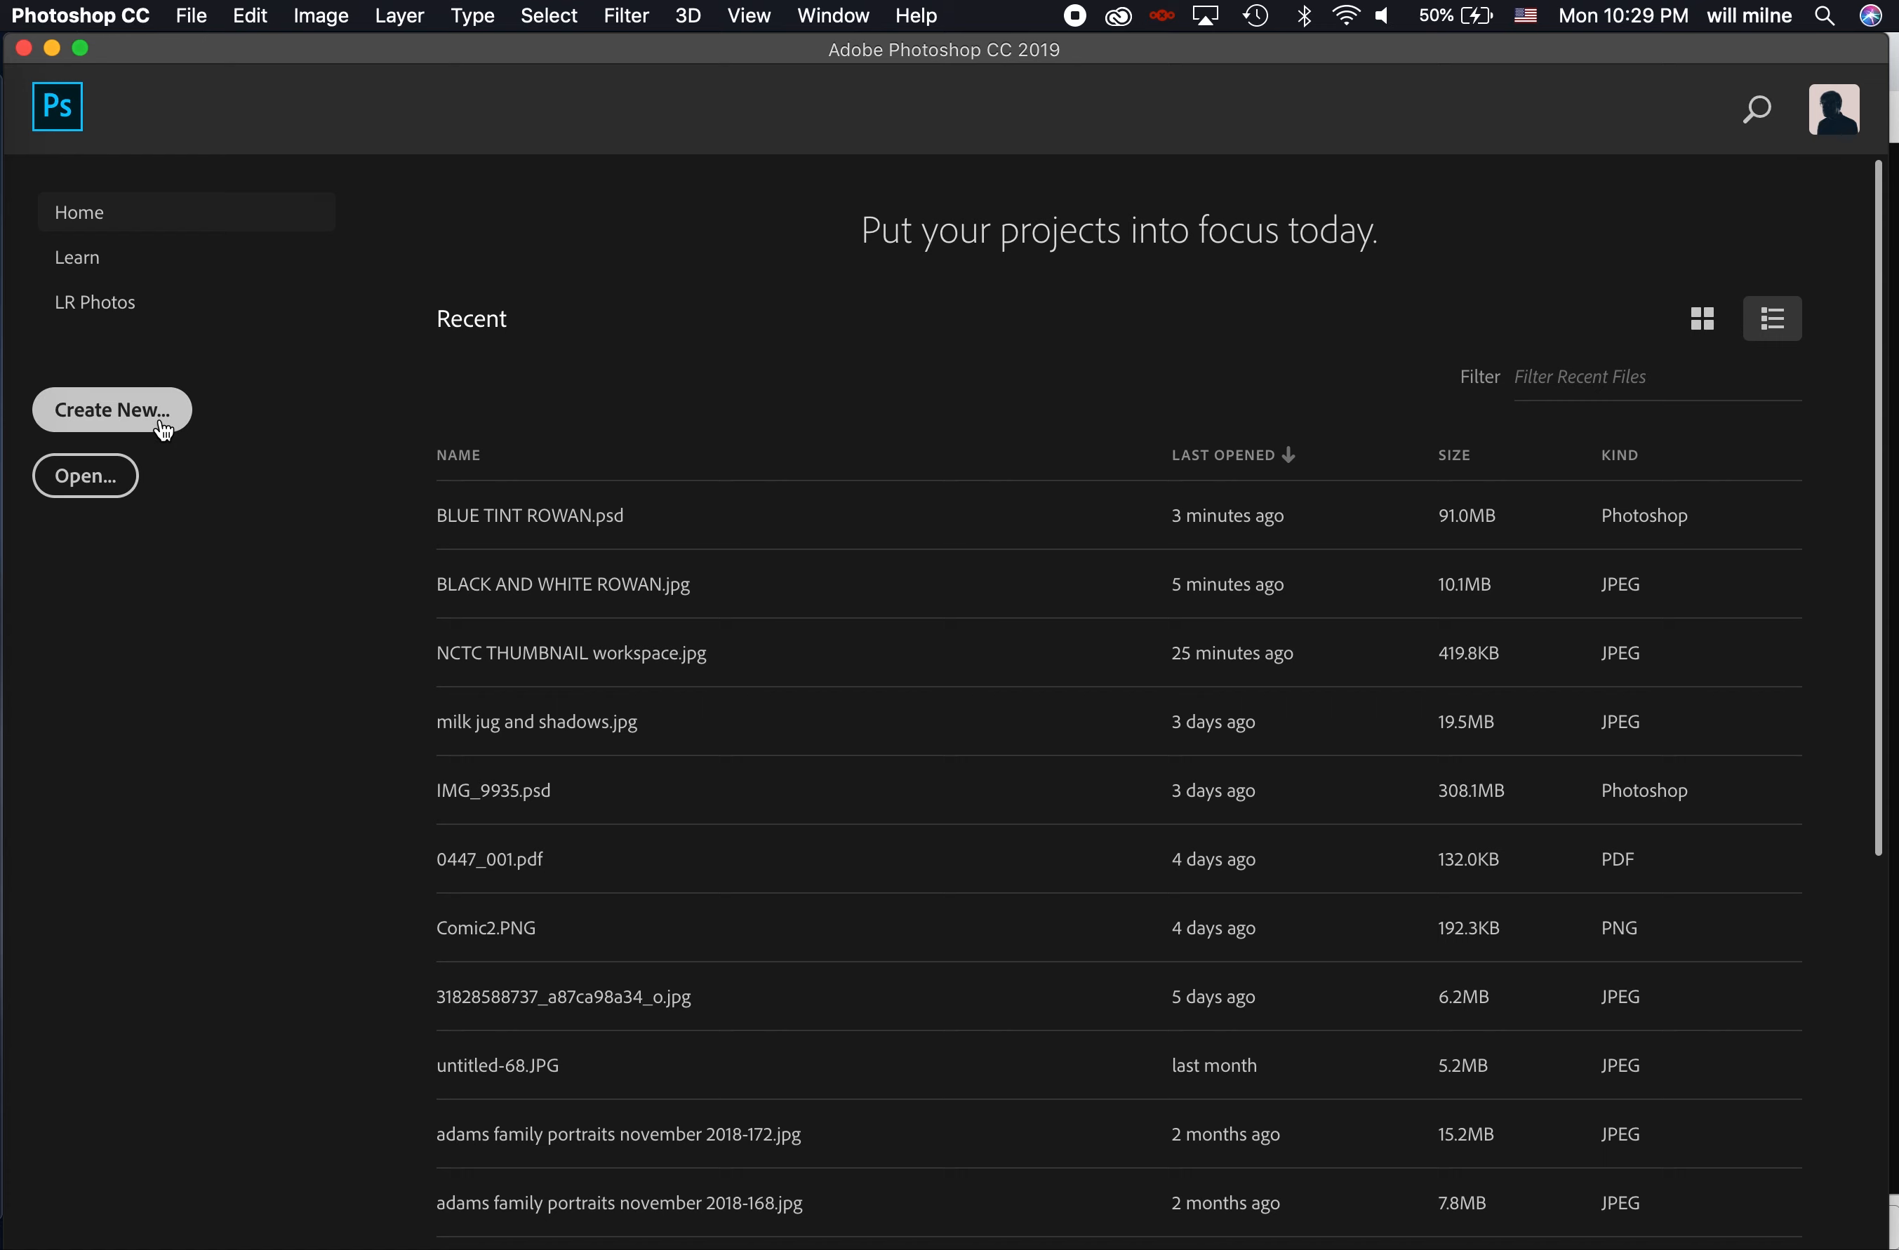
click(192, 15)
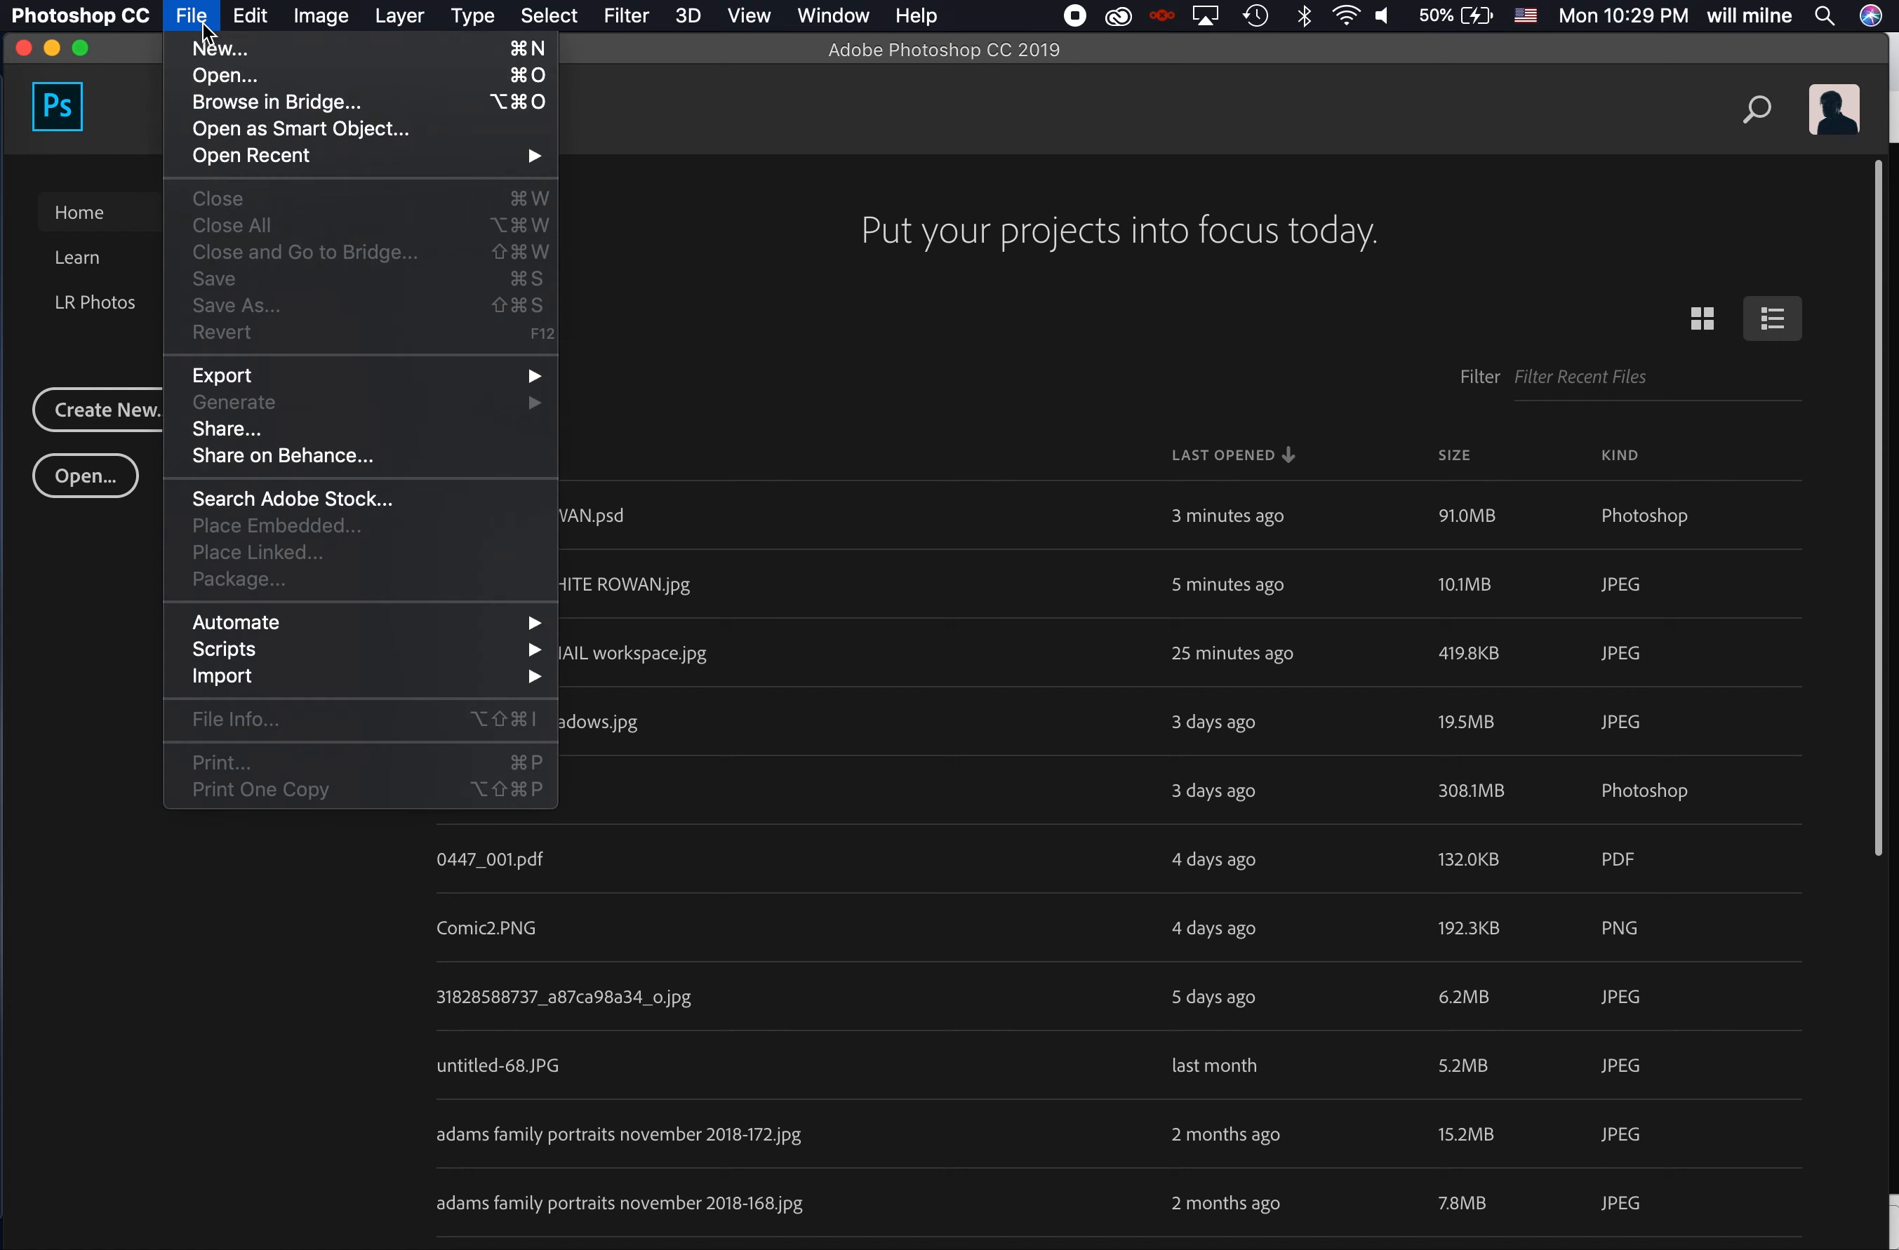
click(221, 60)
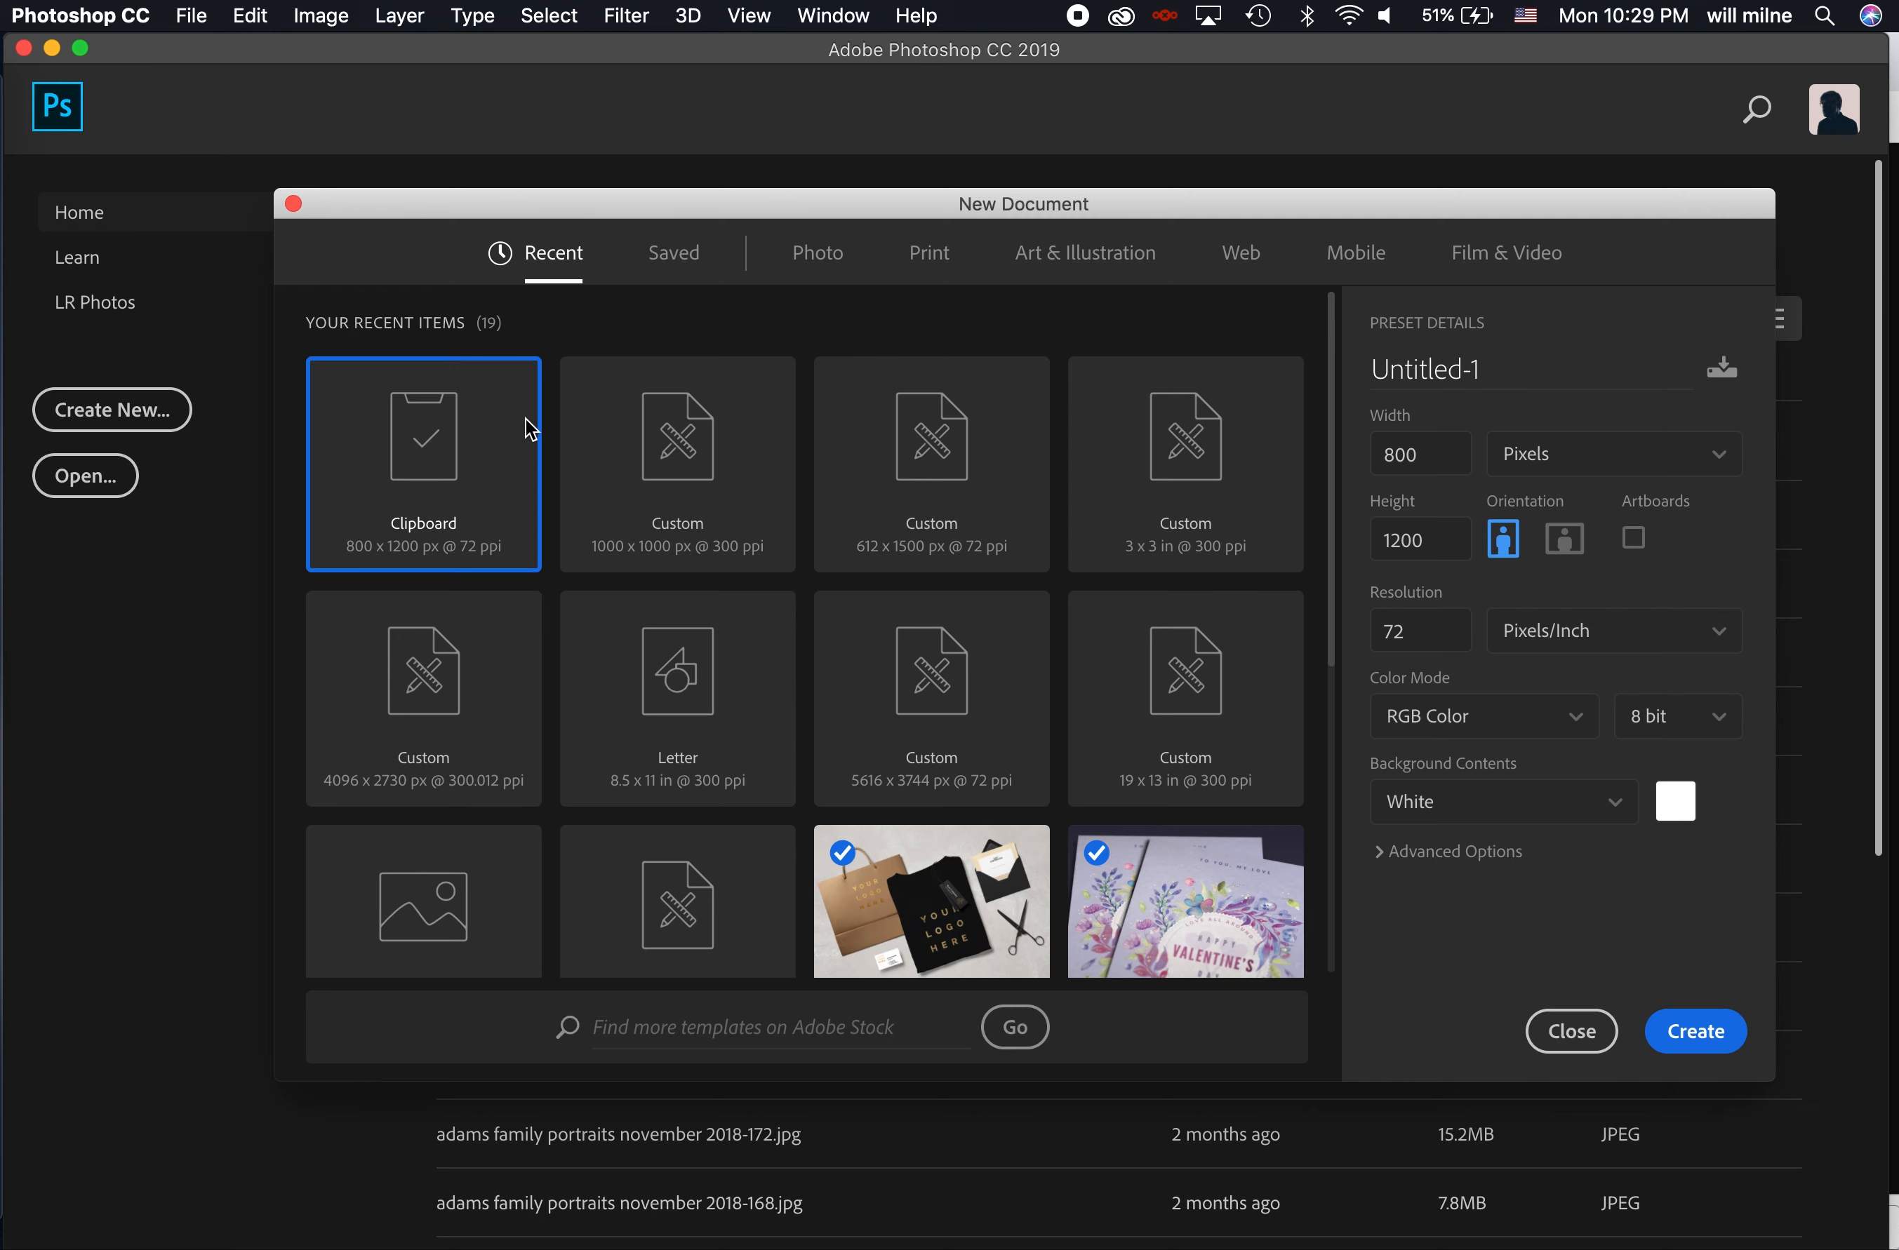
click(1696, 1033)
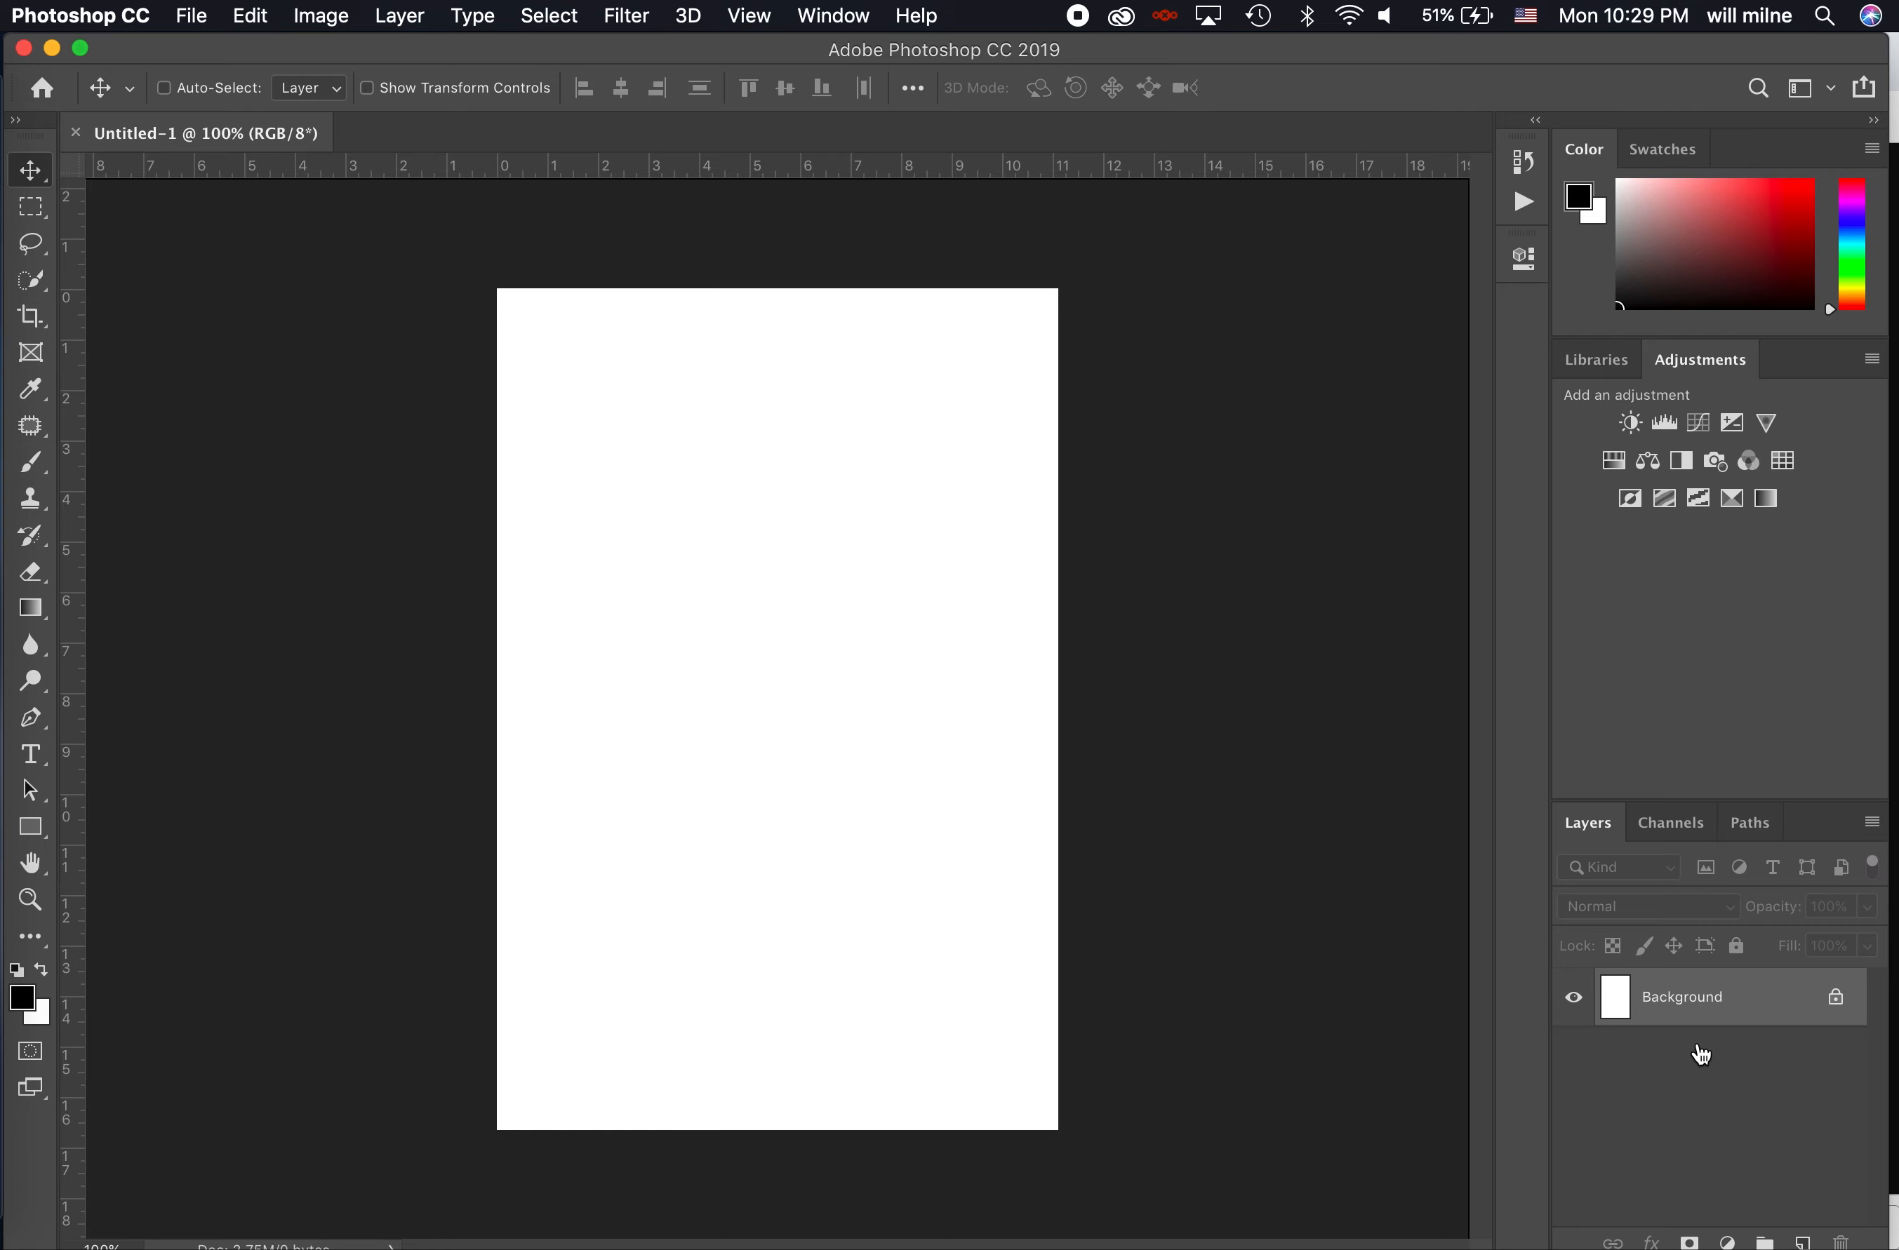
click(237, 15)
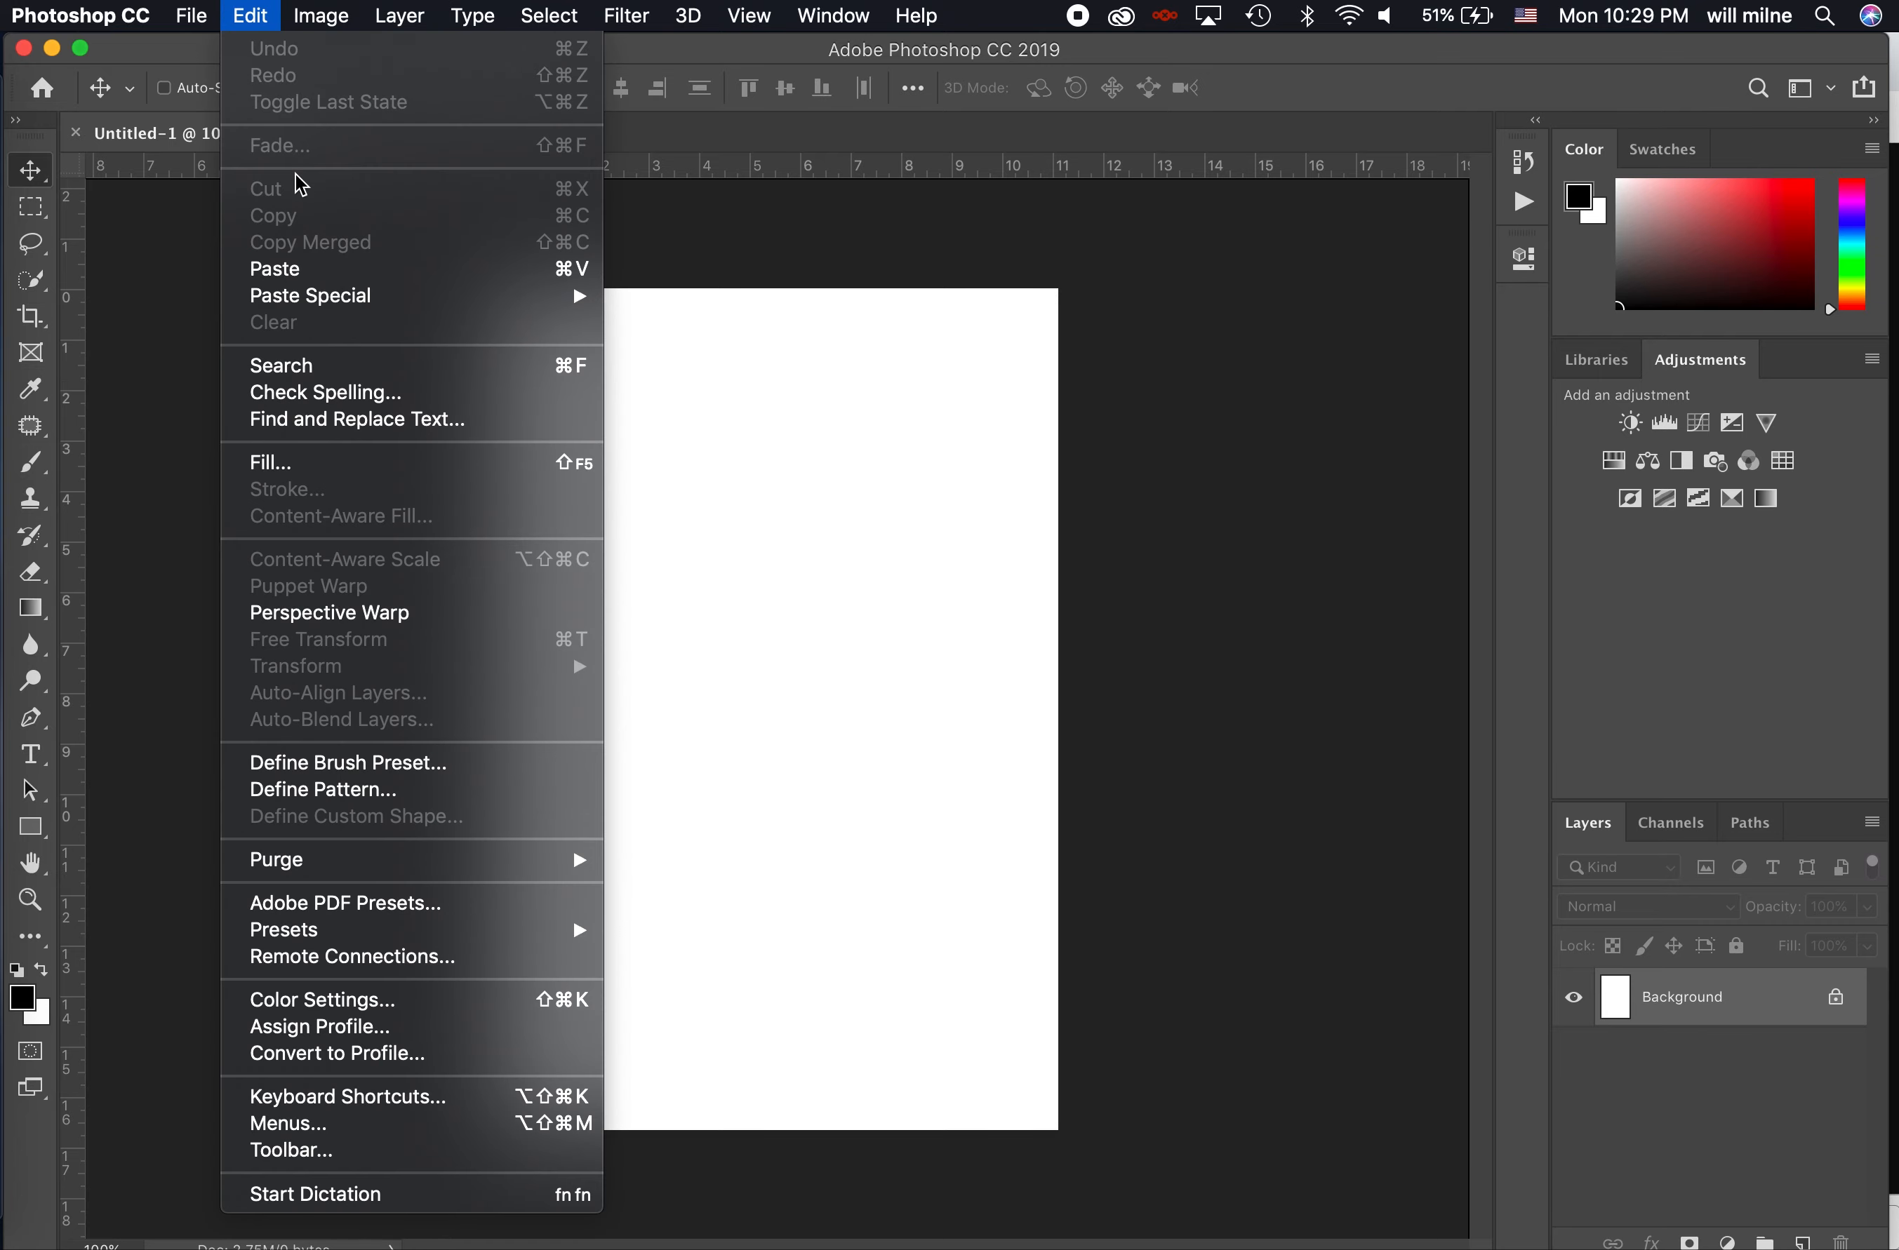
click(306, 273)
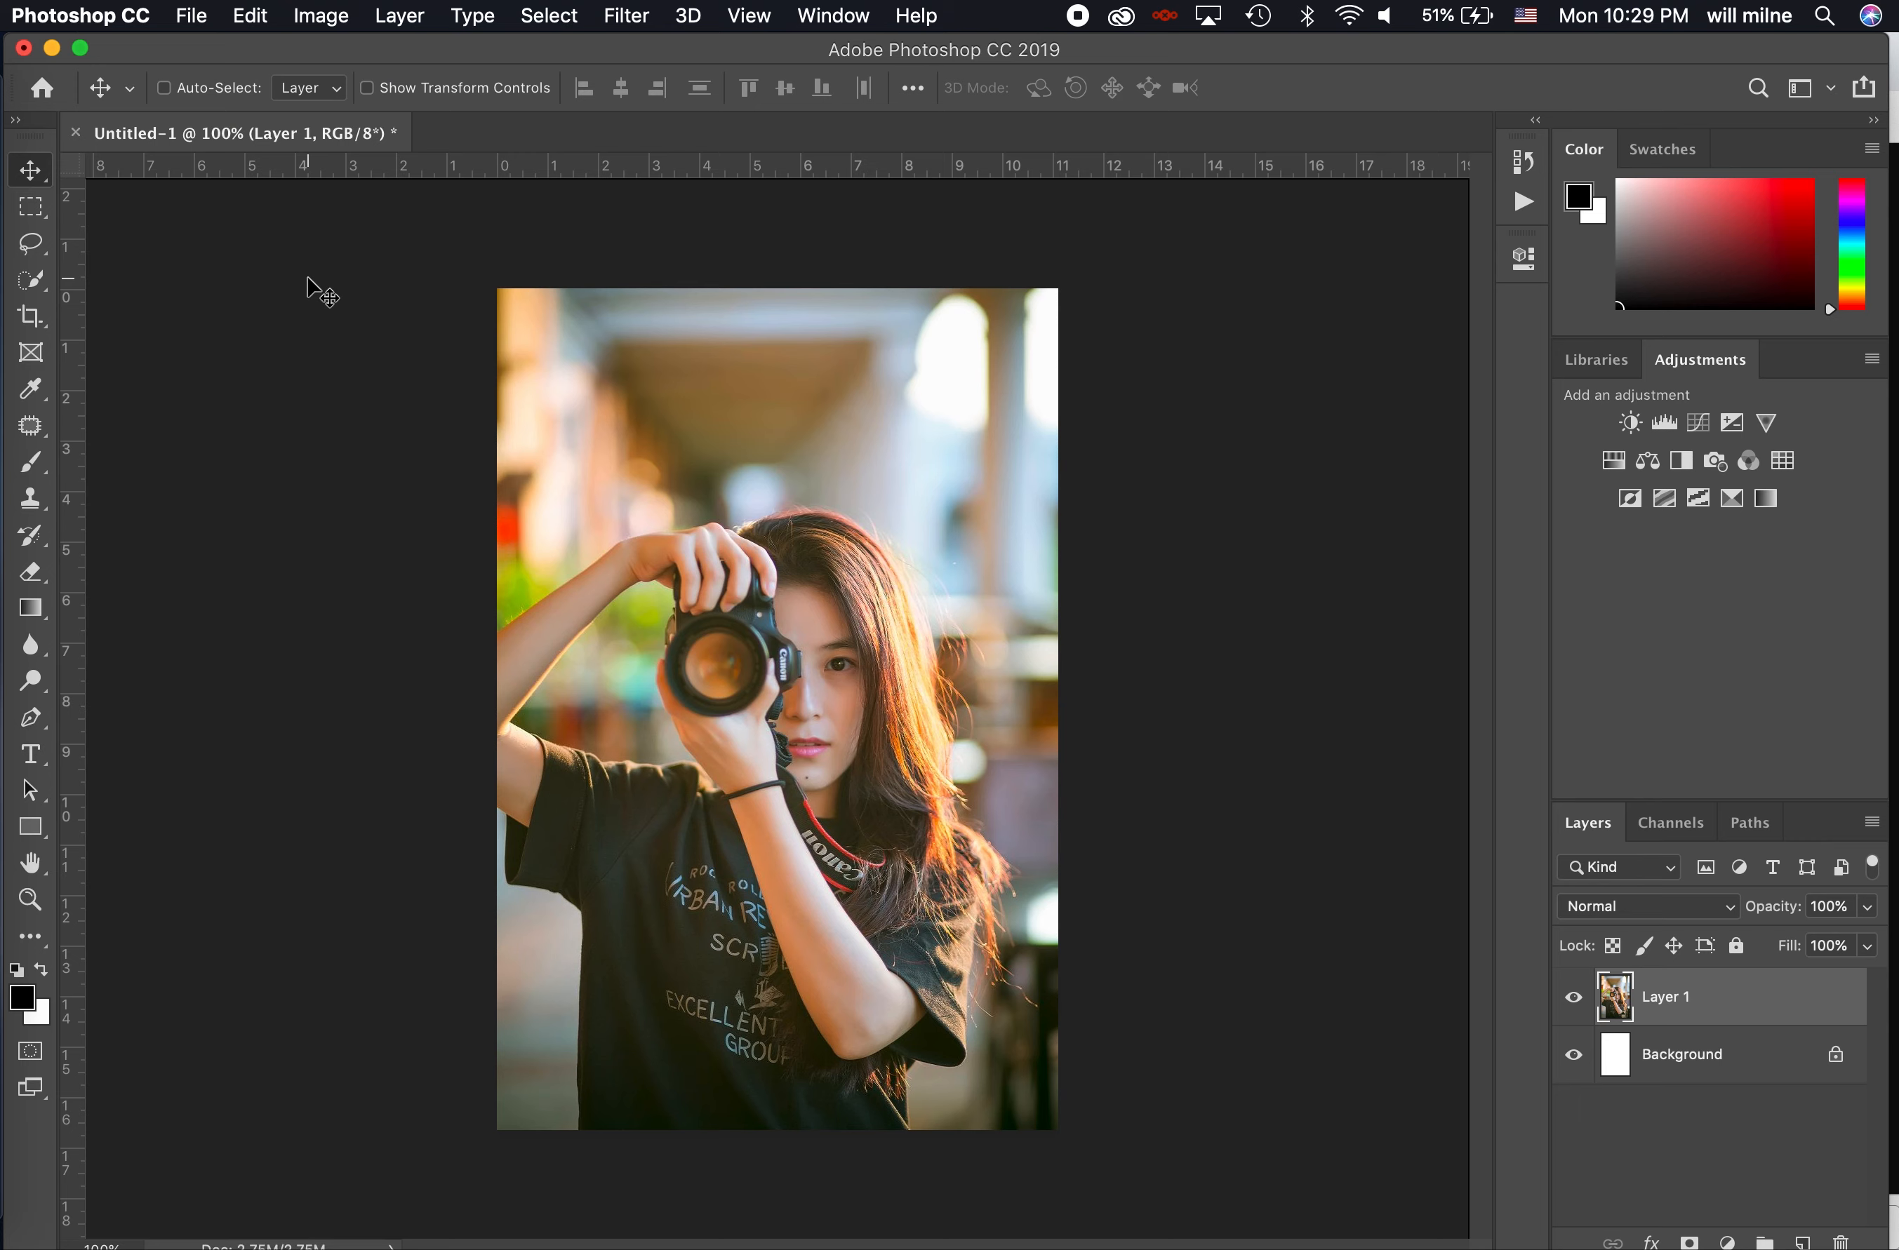
- Add a default Black & White adjustment and a Photo Filter adjustment with Warming Filter (85) at 25% density above the photo
click(1688, 470)
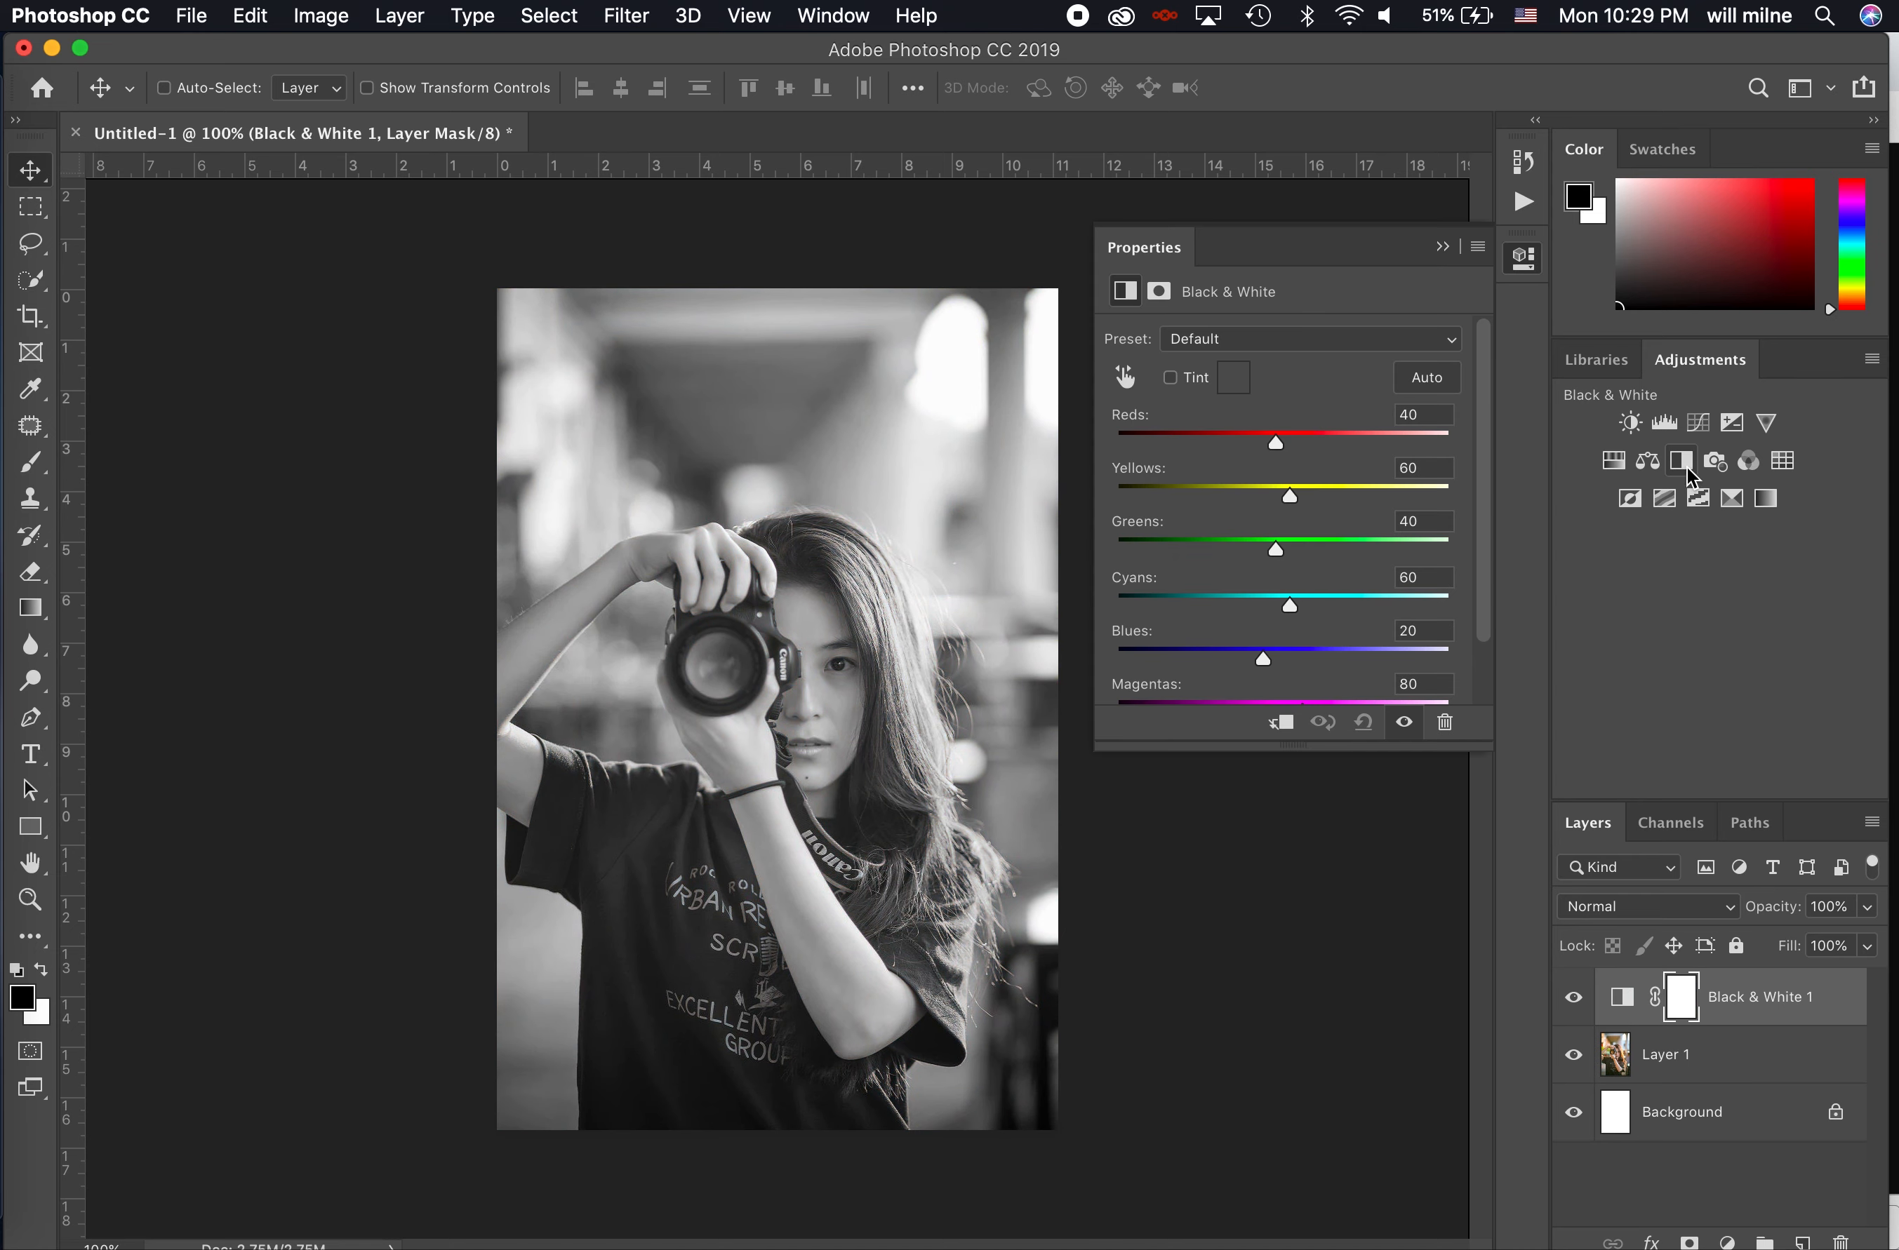
click(1715, 460)
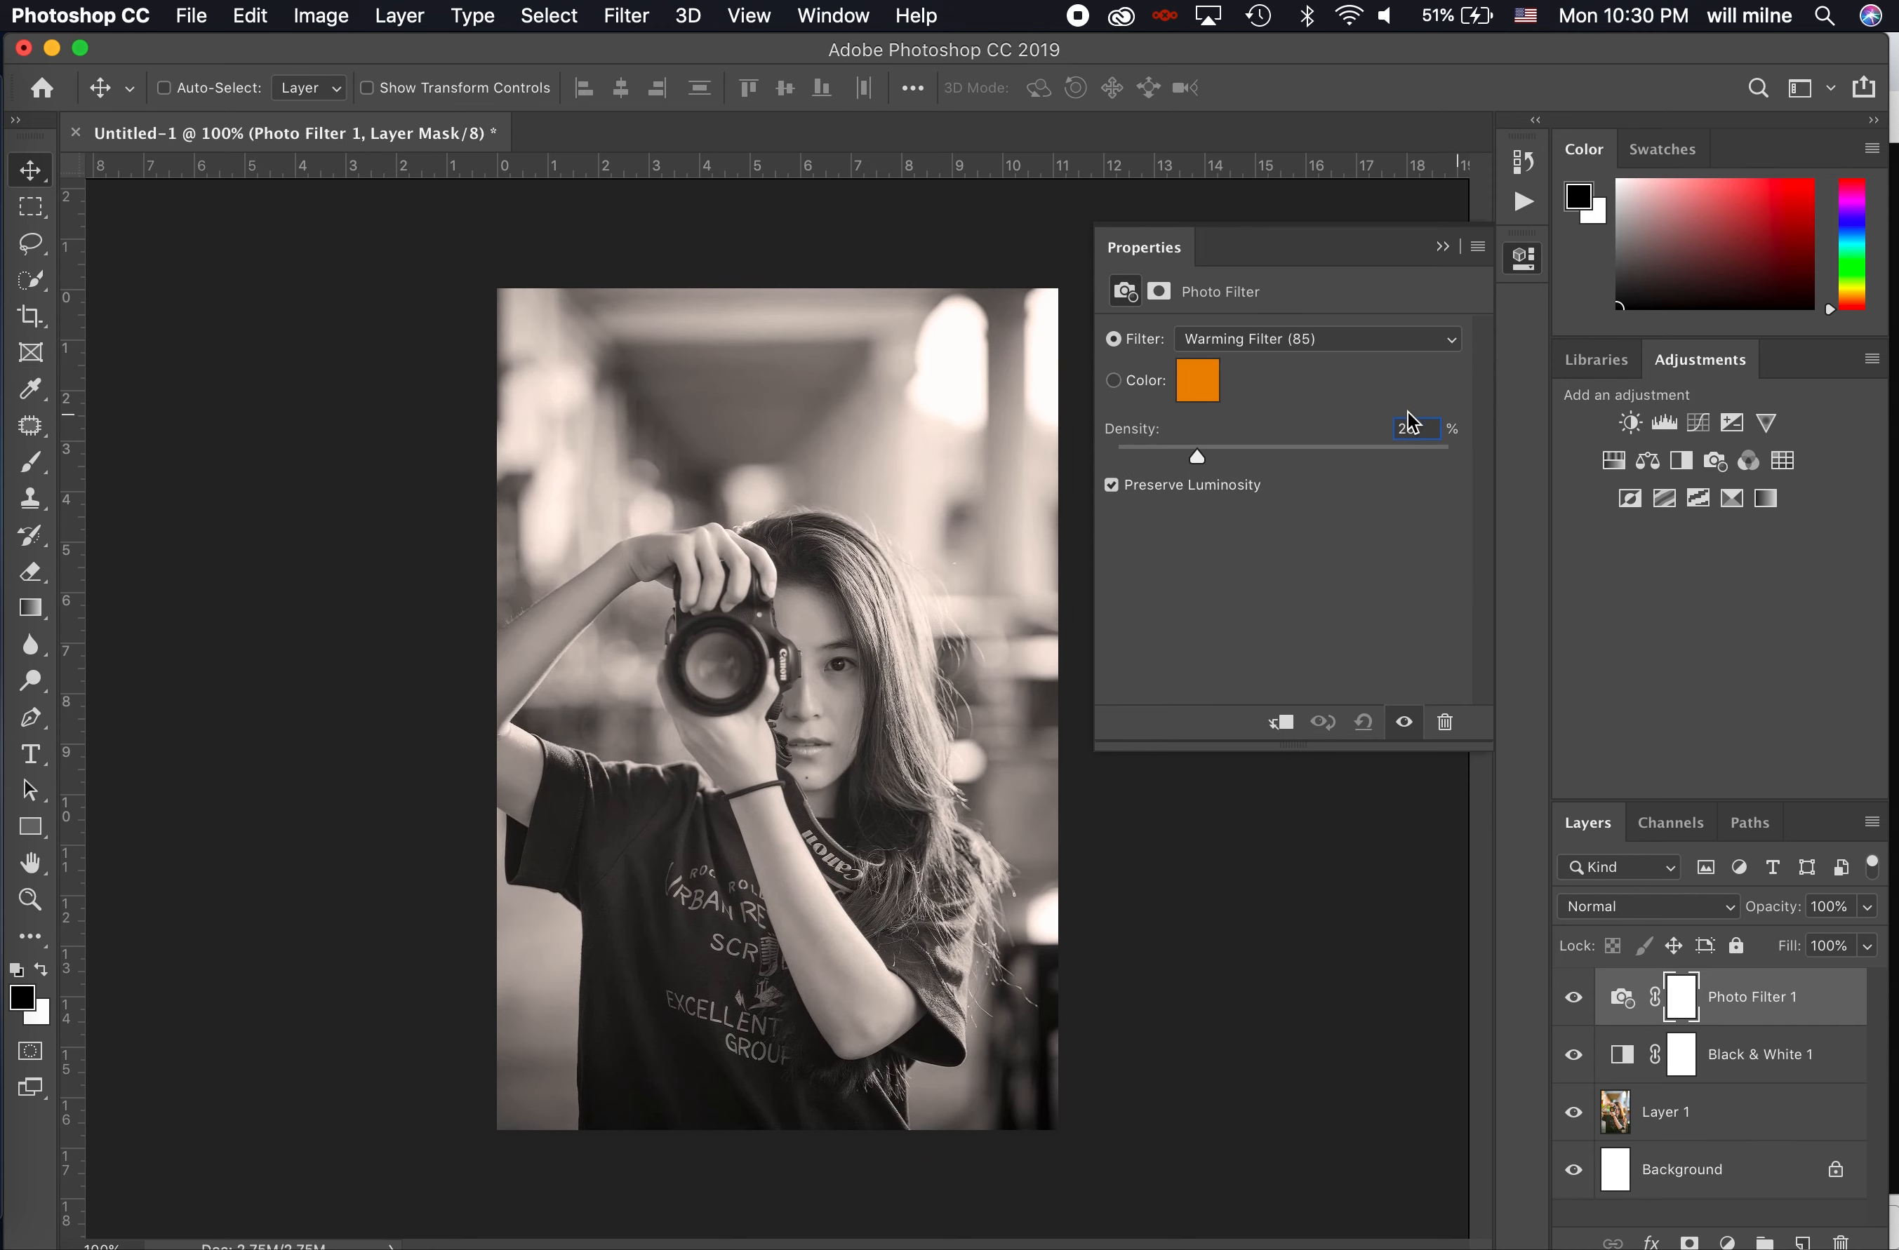
- Add a Brightness/Contrast adjustment layer with contrast 29 and brightness -29
click(1629, 424)
click(1332, 470)
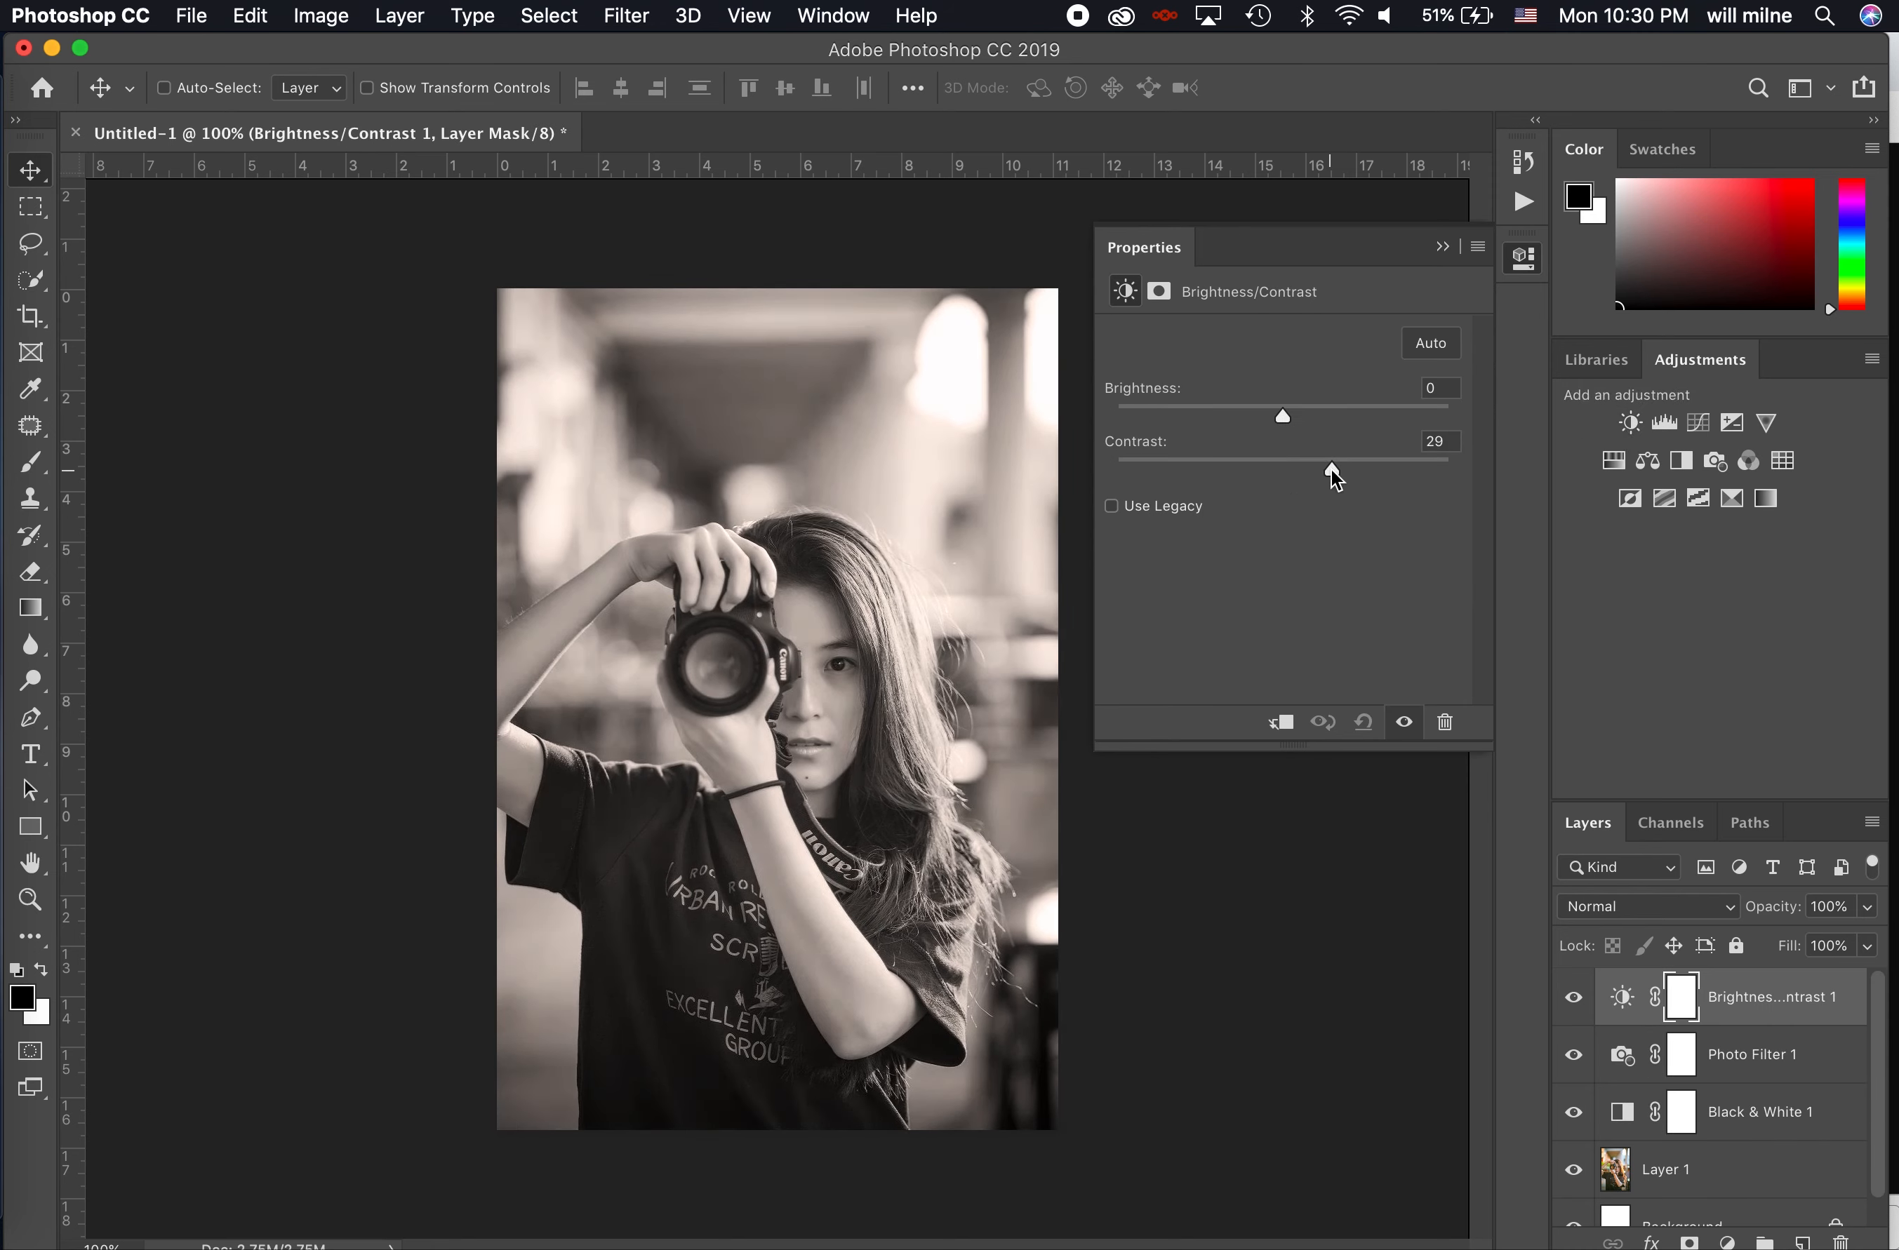
drag(1281, 416, 1250, 415)
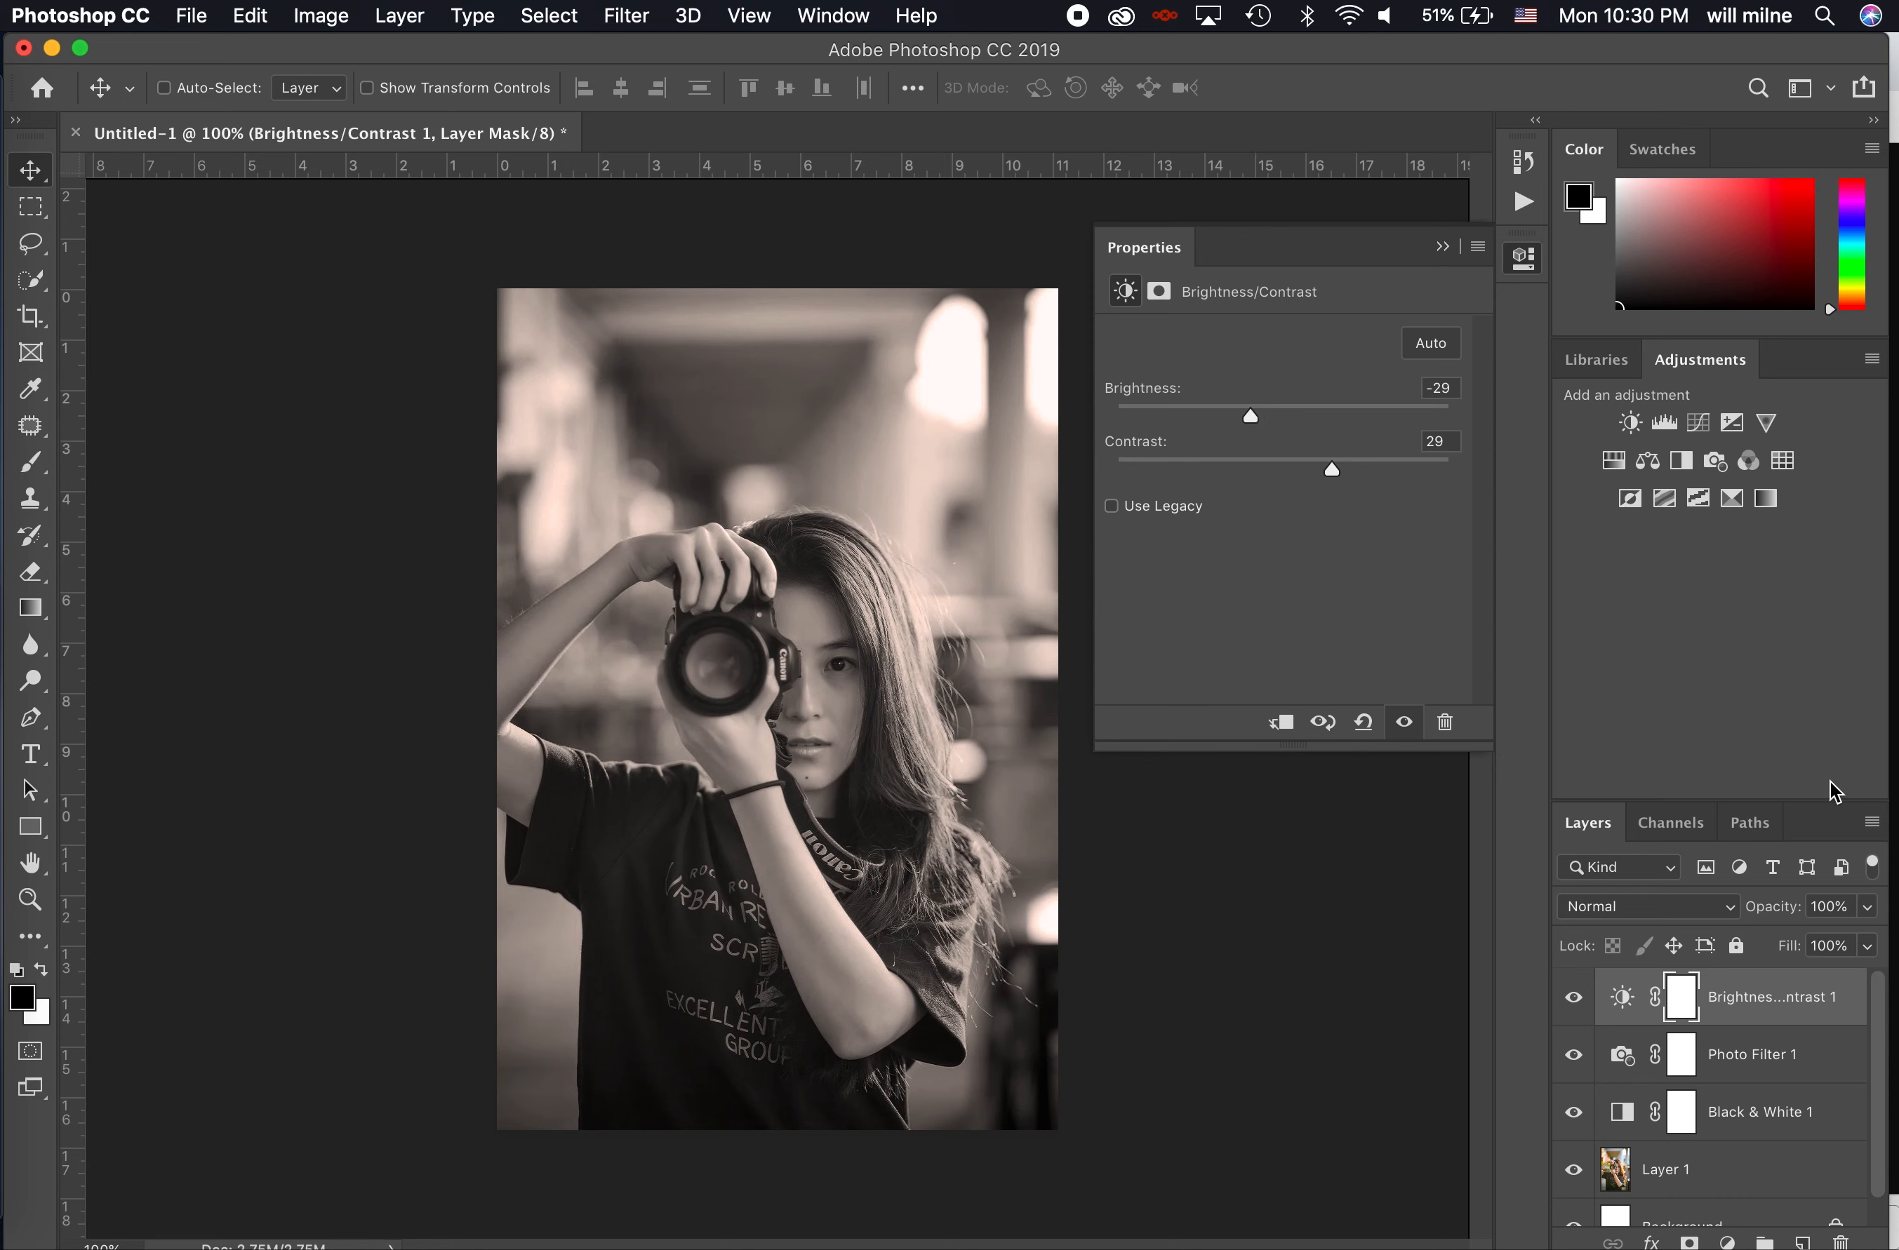
- Enlarge the Layers panel upward so the whole layer stack fits without scrolling
scroll(1742, 1174, down, 1)
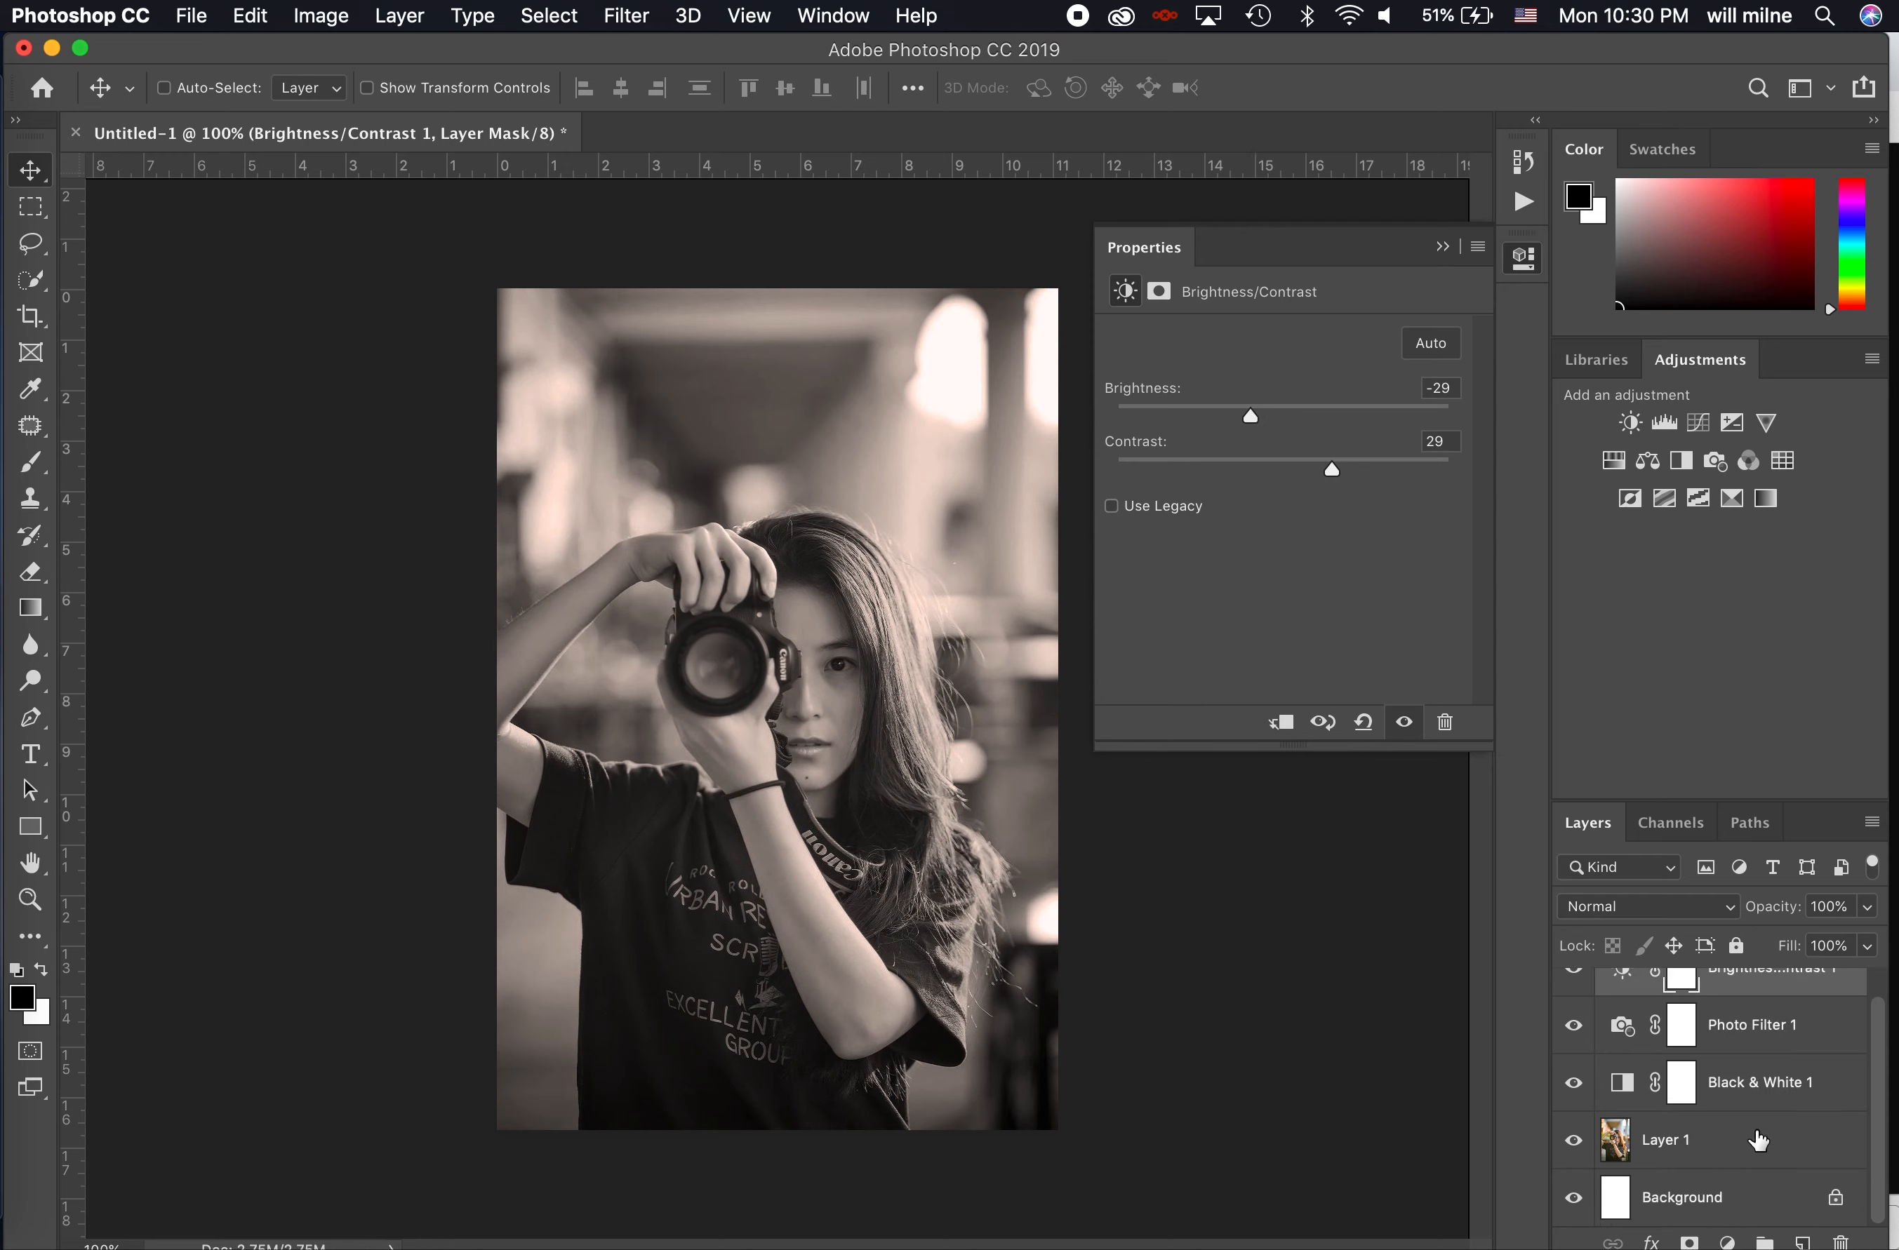
scroll(1734, 1062, up, 1)
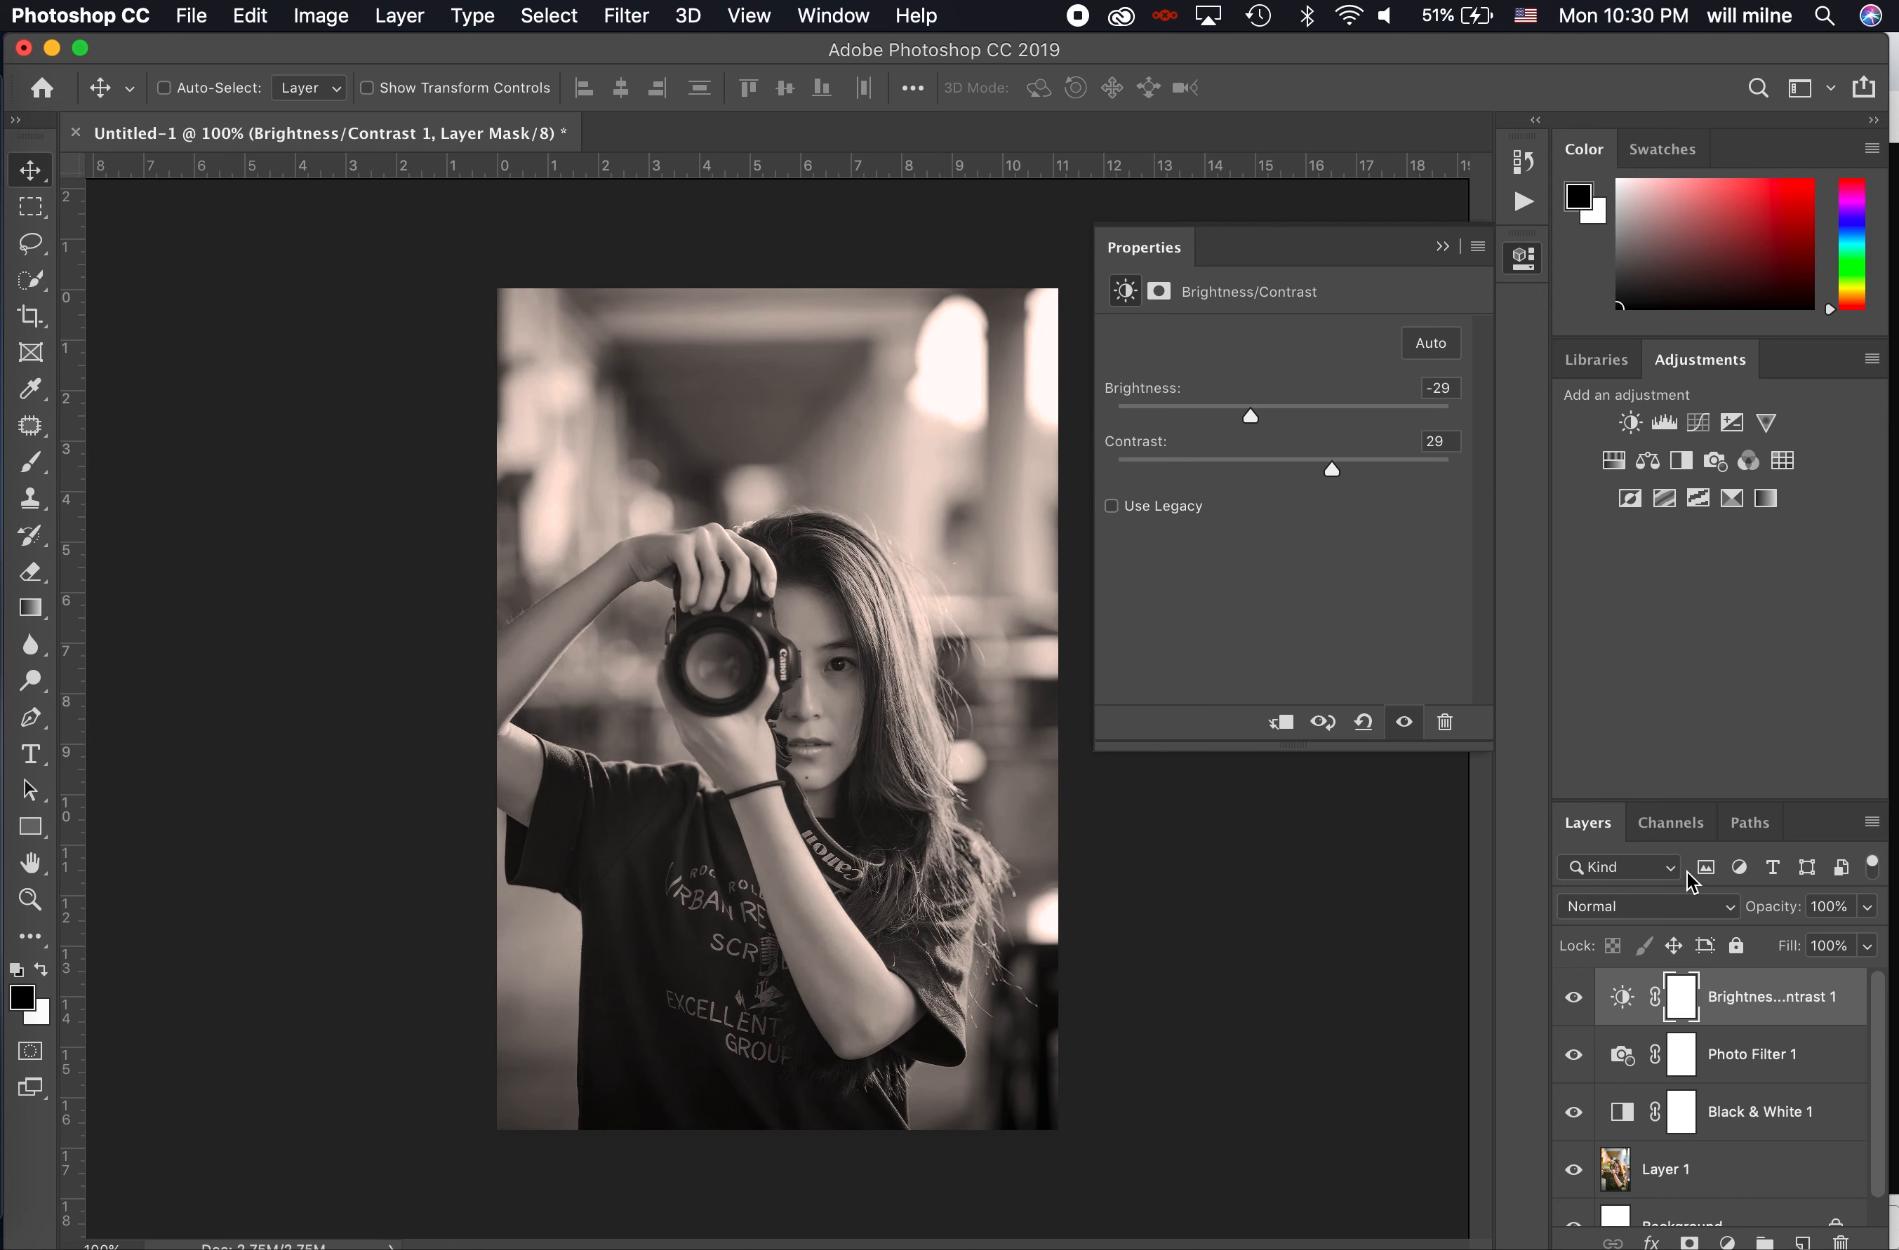
drag(1687, 804, 1684, 580)
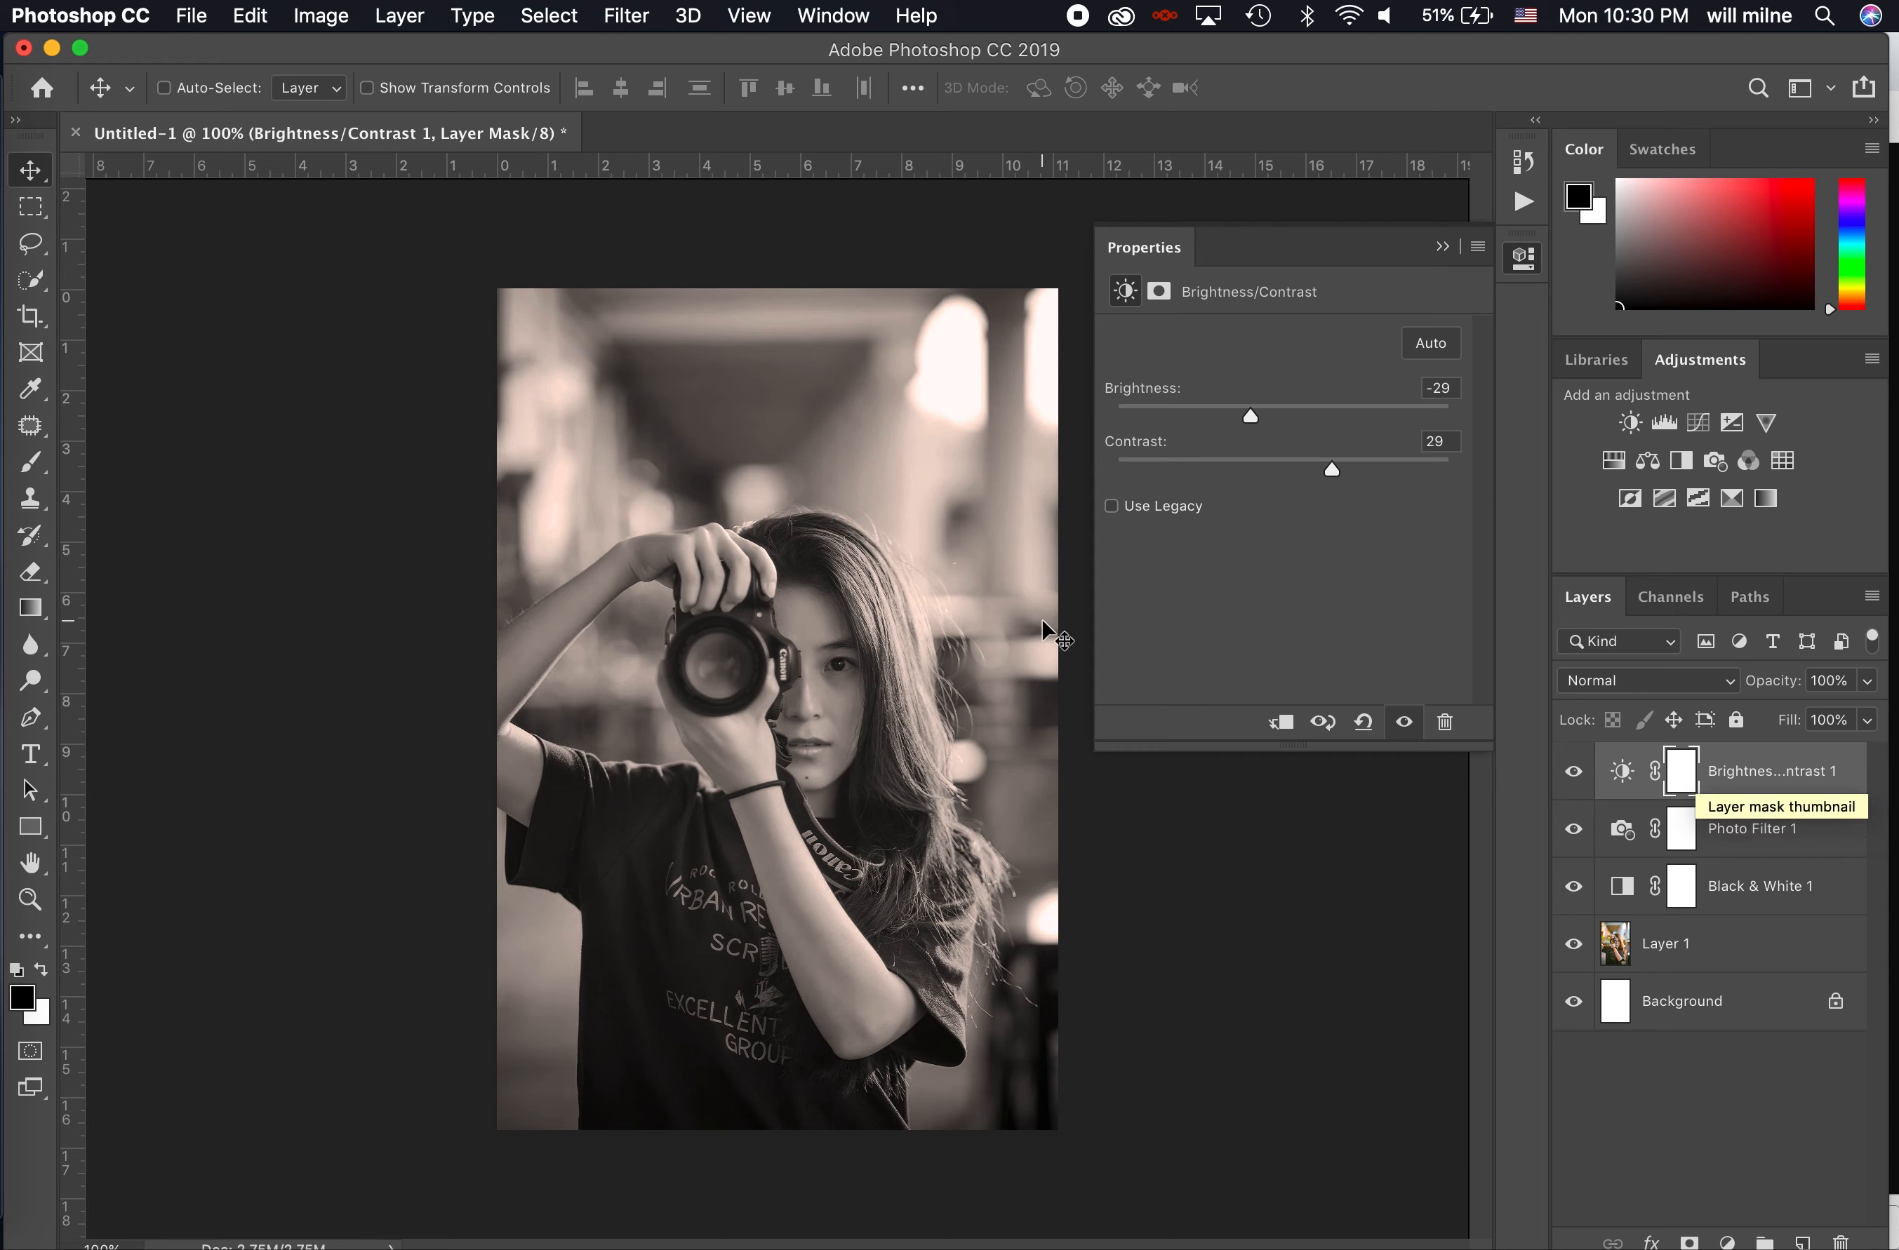
- Activate the Crop tool, clear its 1080 by 1350 preset dimensions and choose the 1 : 1 (Square) ratio
click(35, 317)
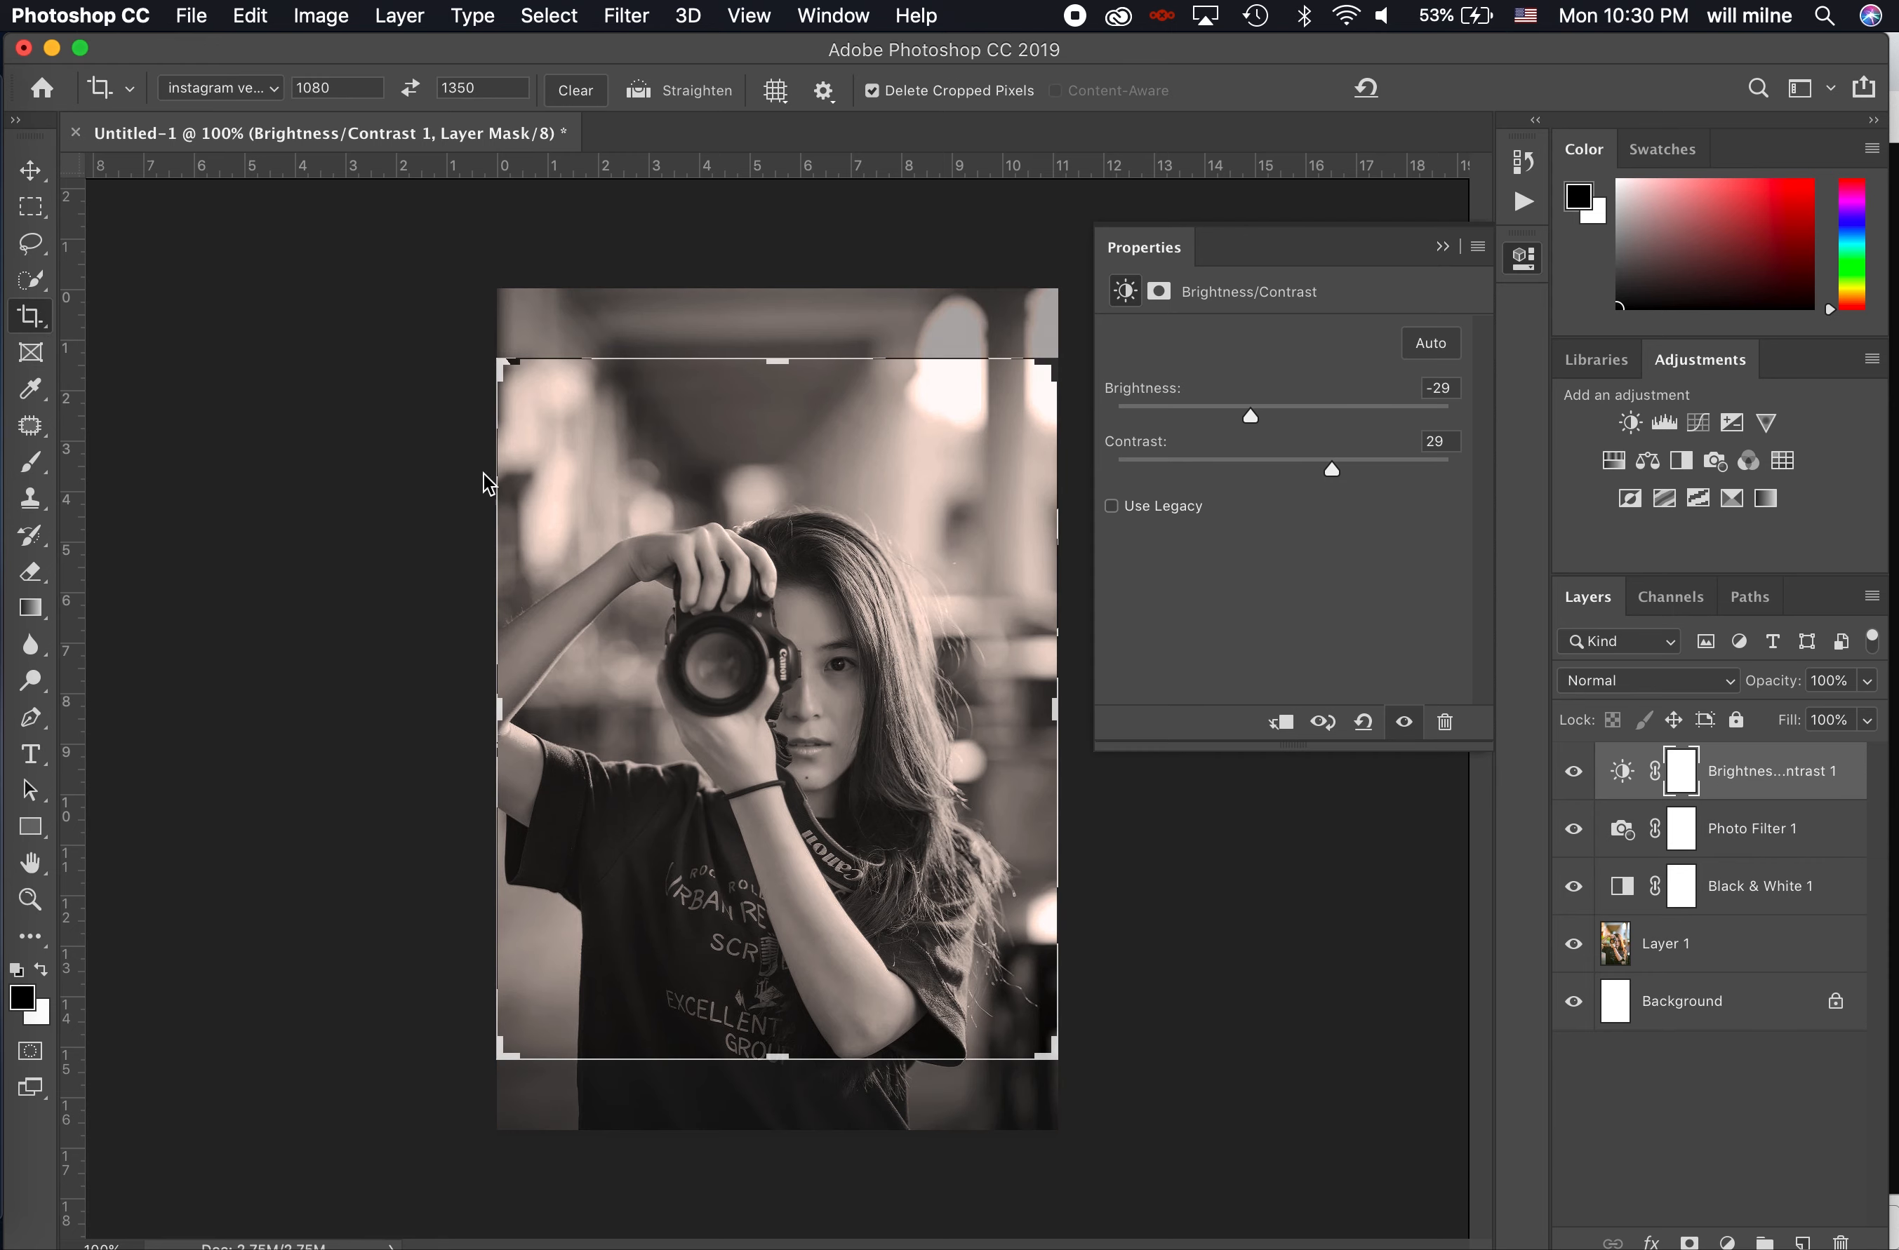
click(233, 88)
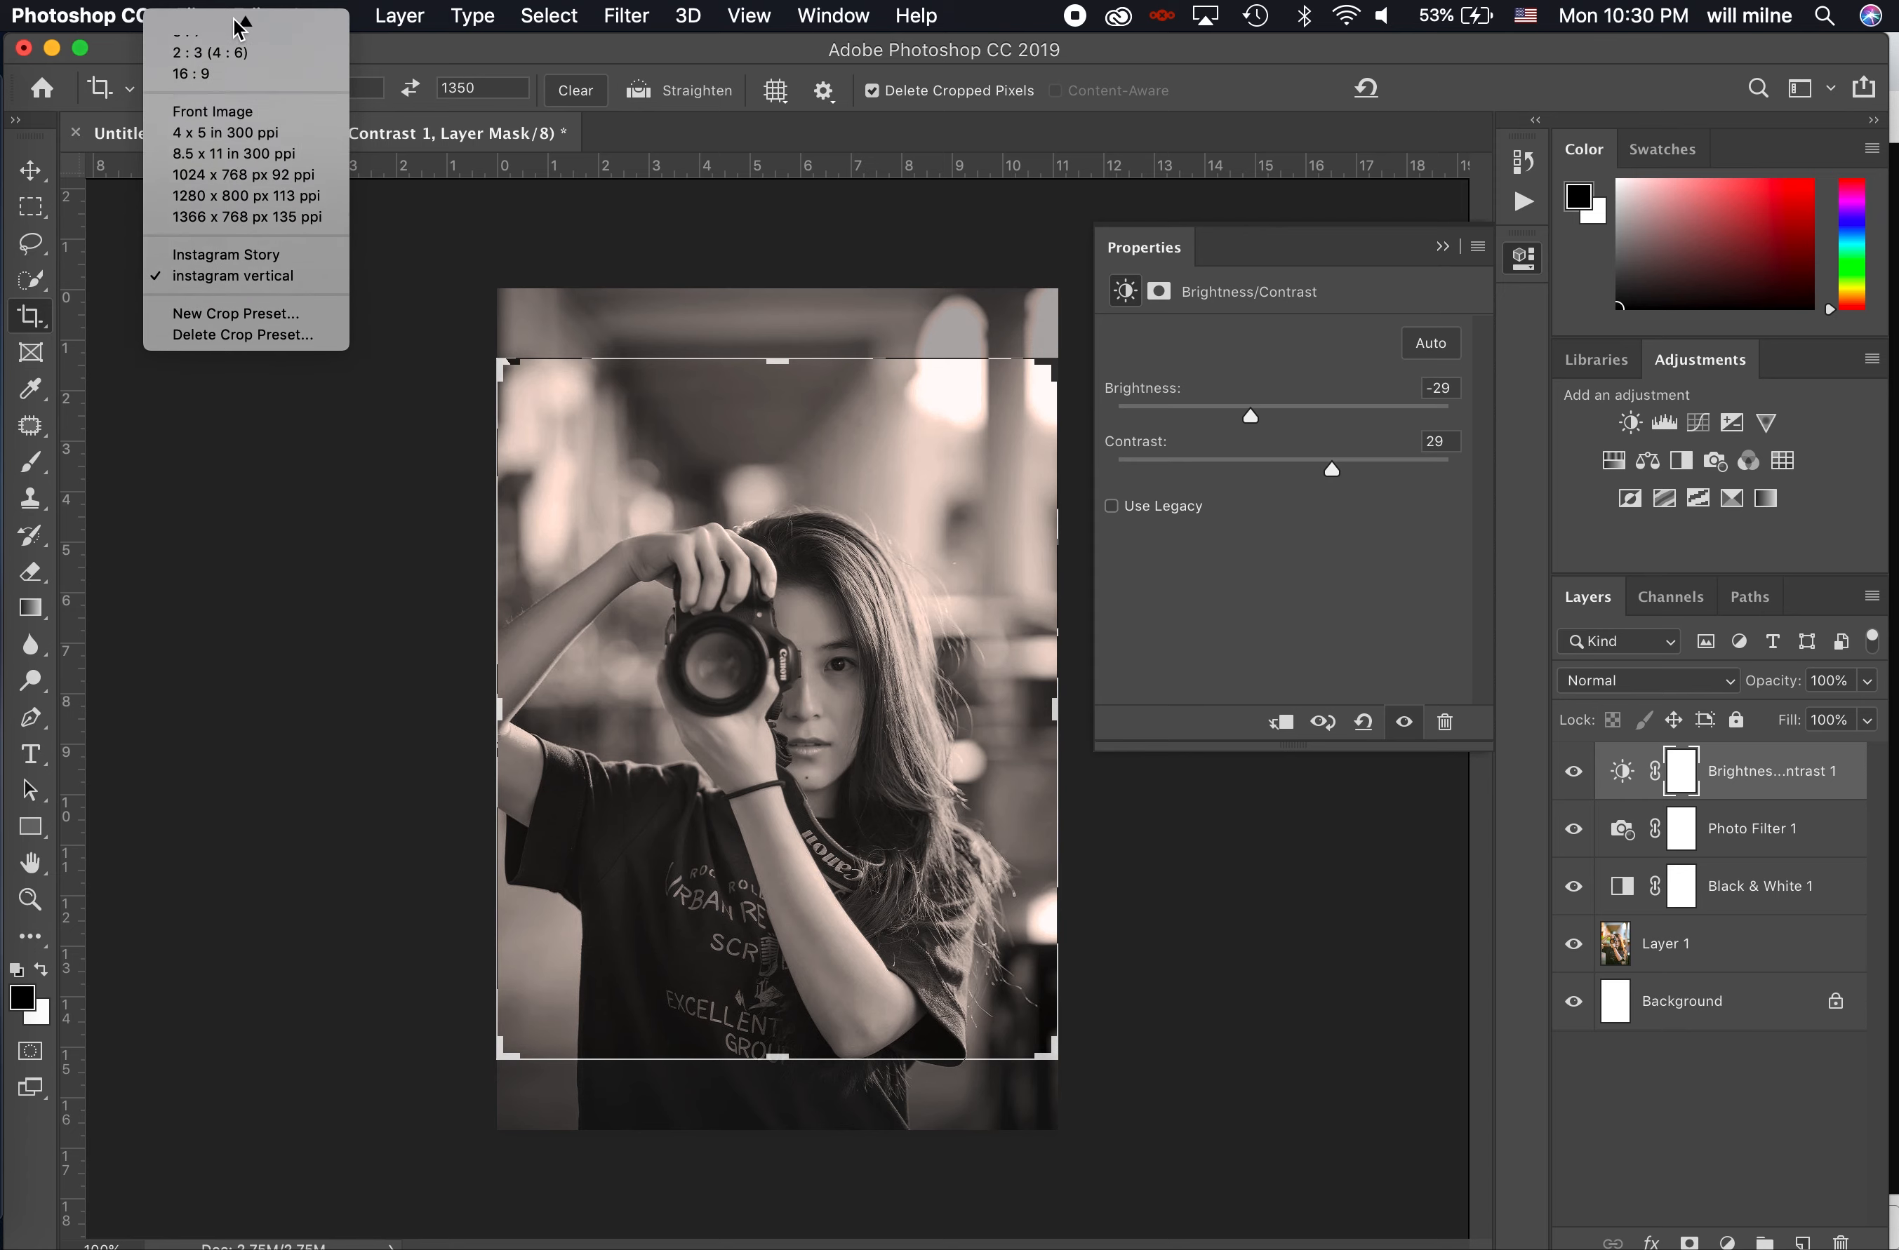
click(234, 28)
drag(339, 88, 224, 86)
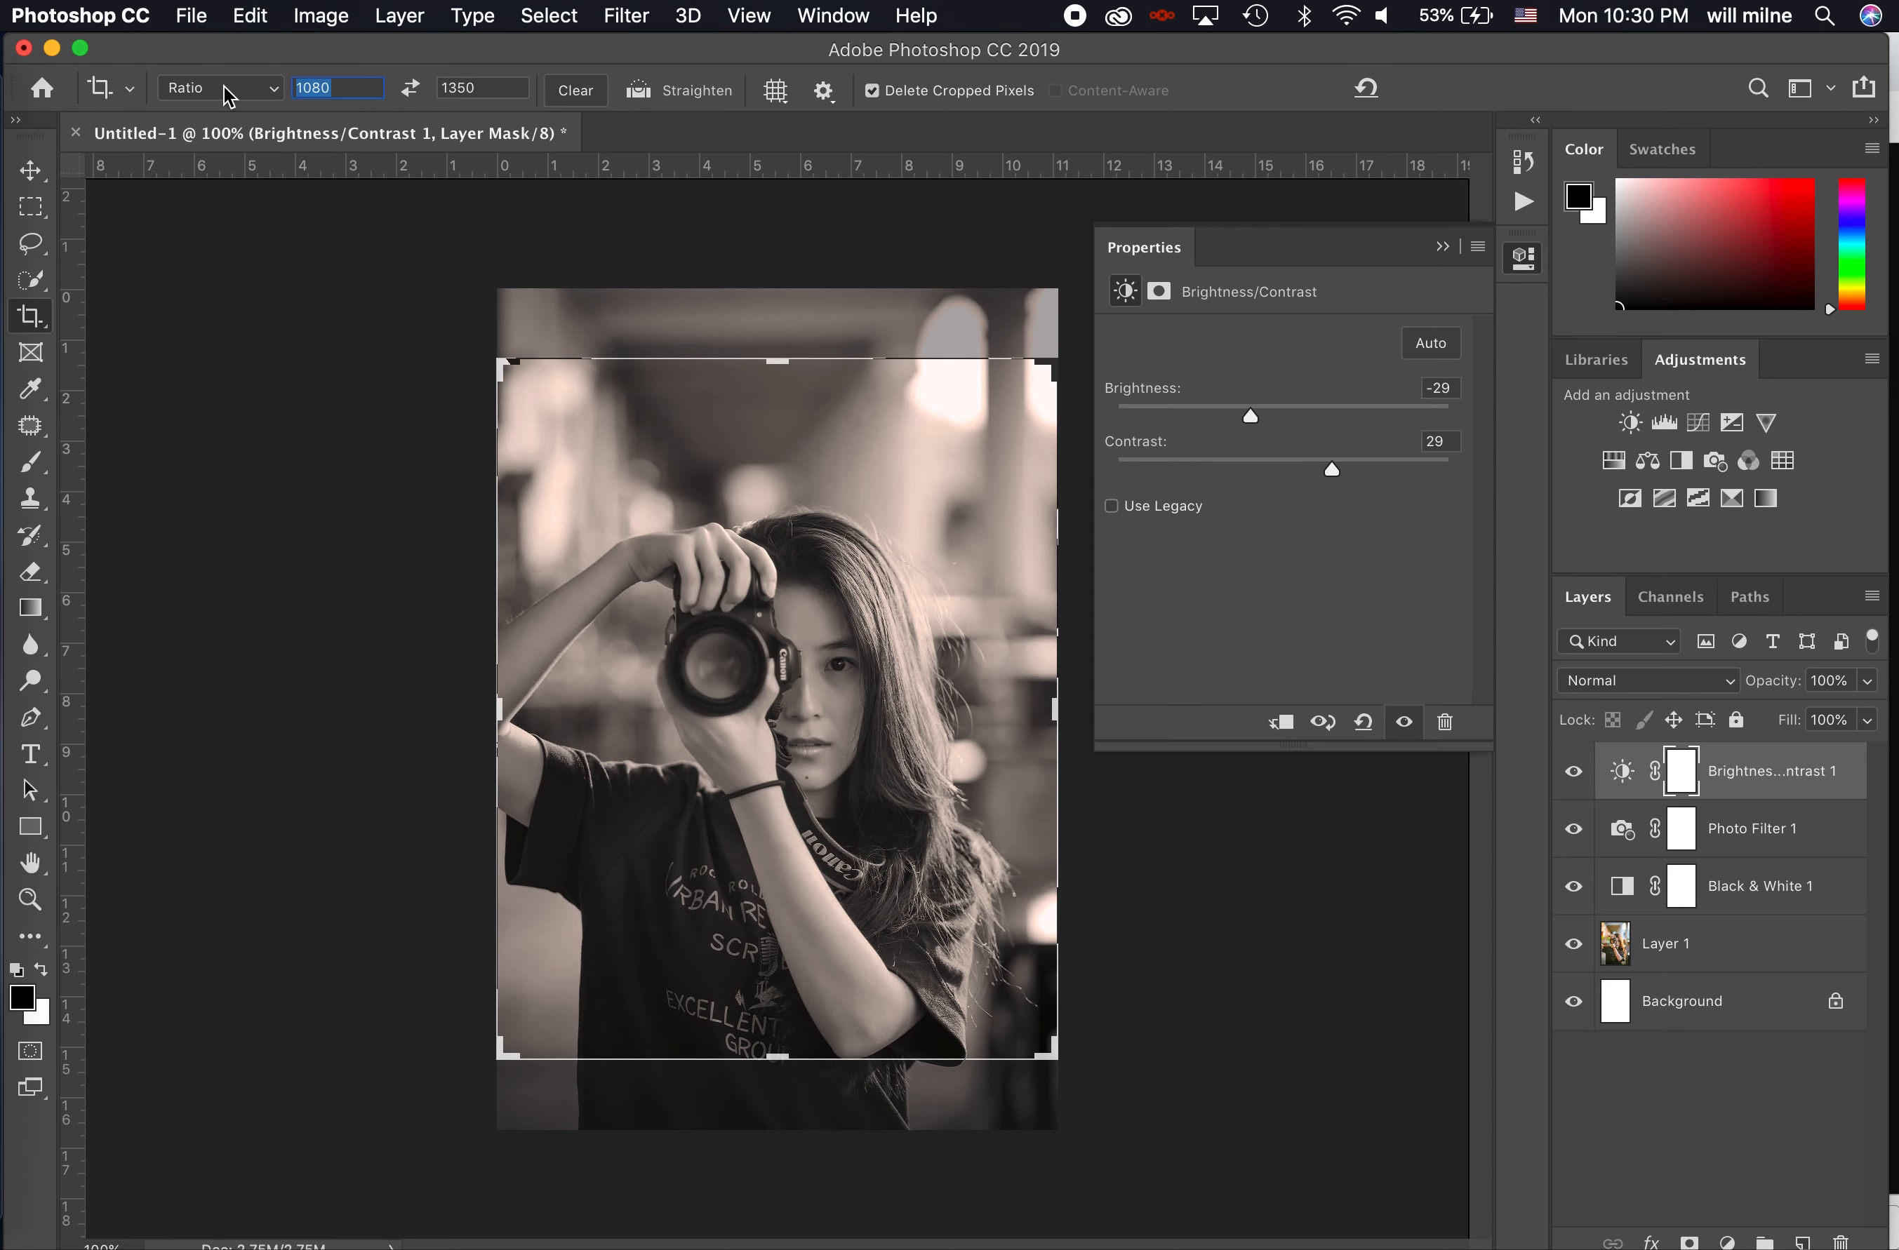
key(BackSpace)
key(Tab)
key(BackSpace)
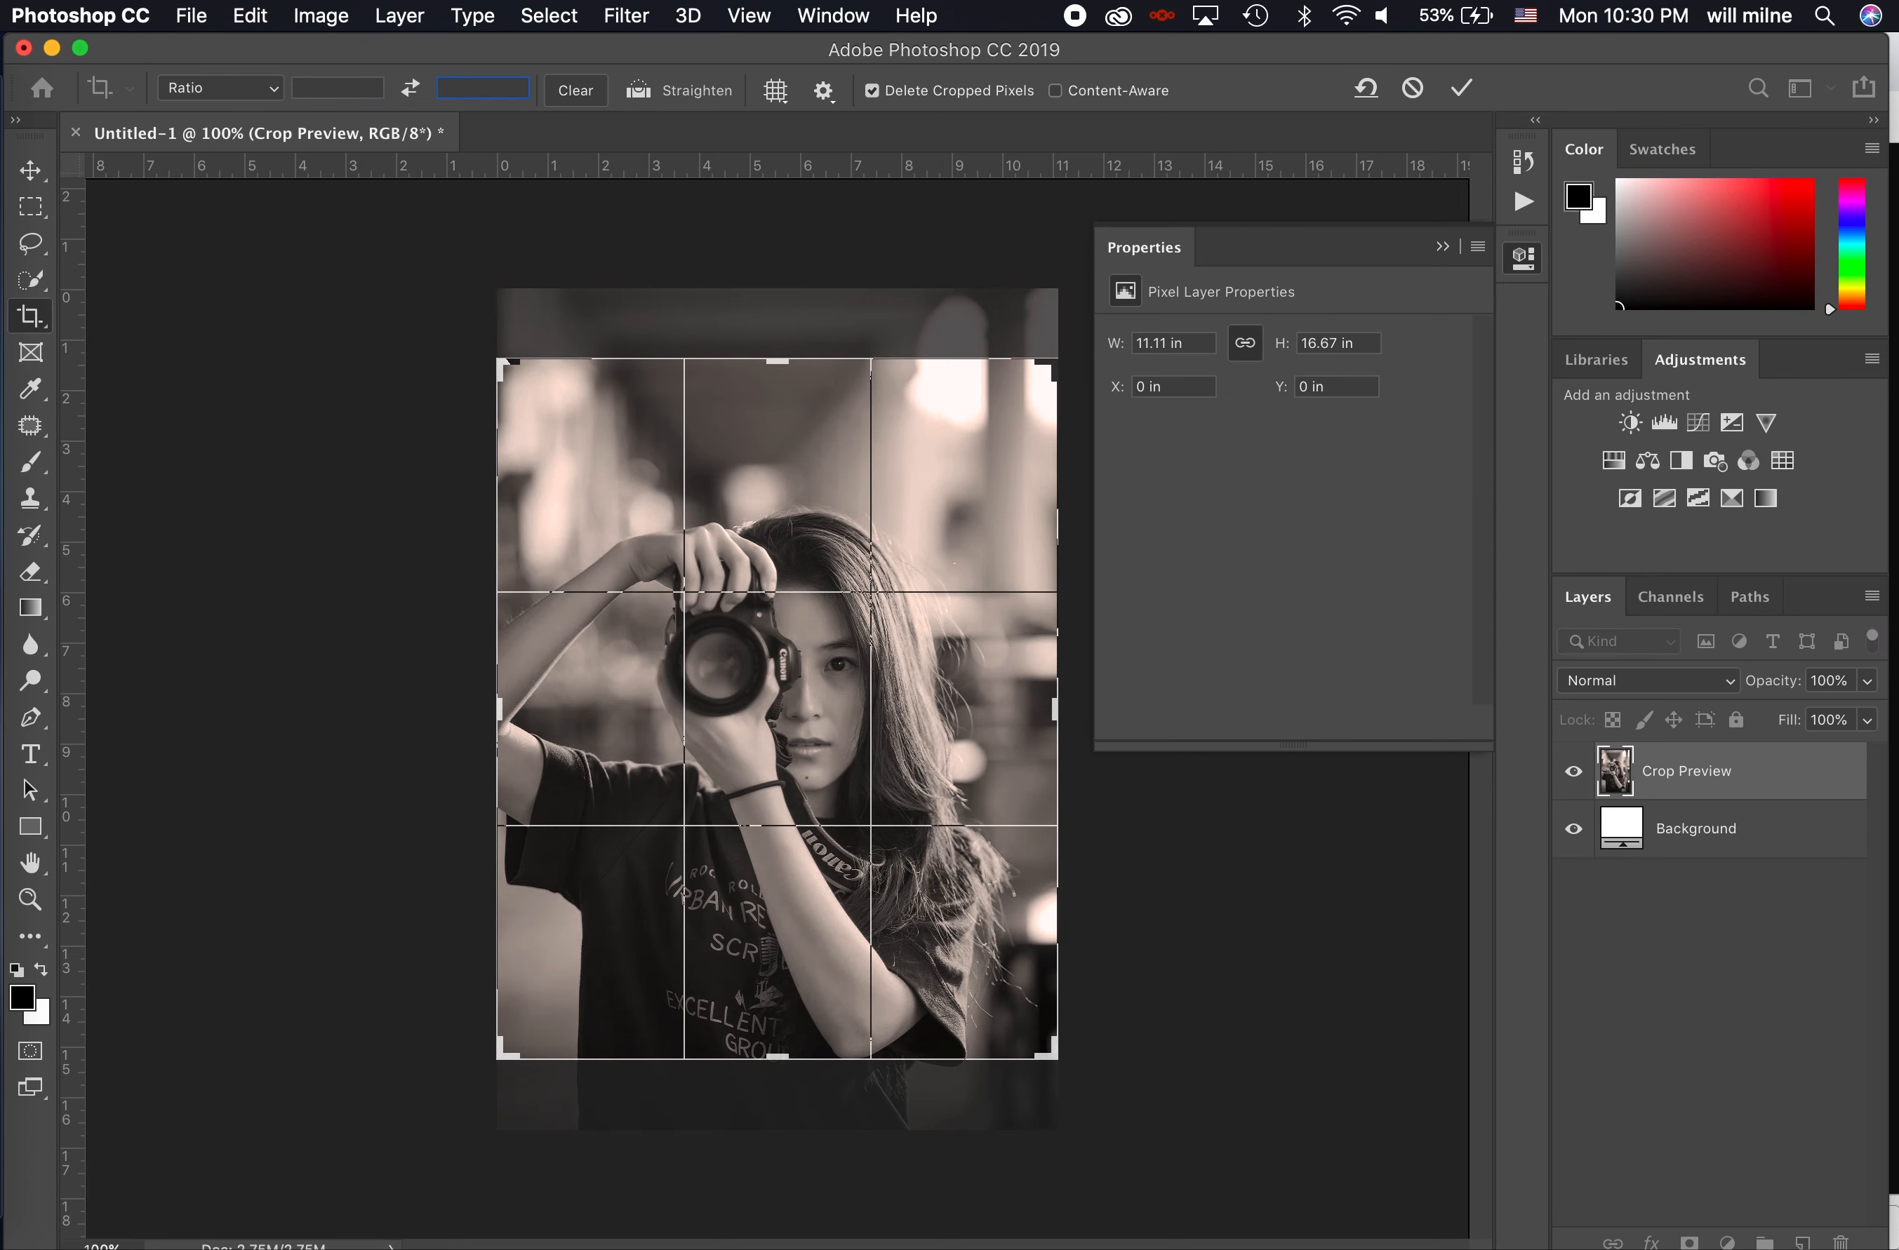
click(266, 91)
click(235, 169)
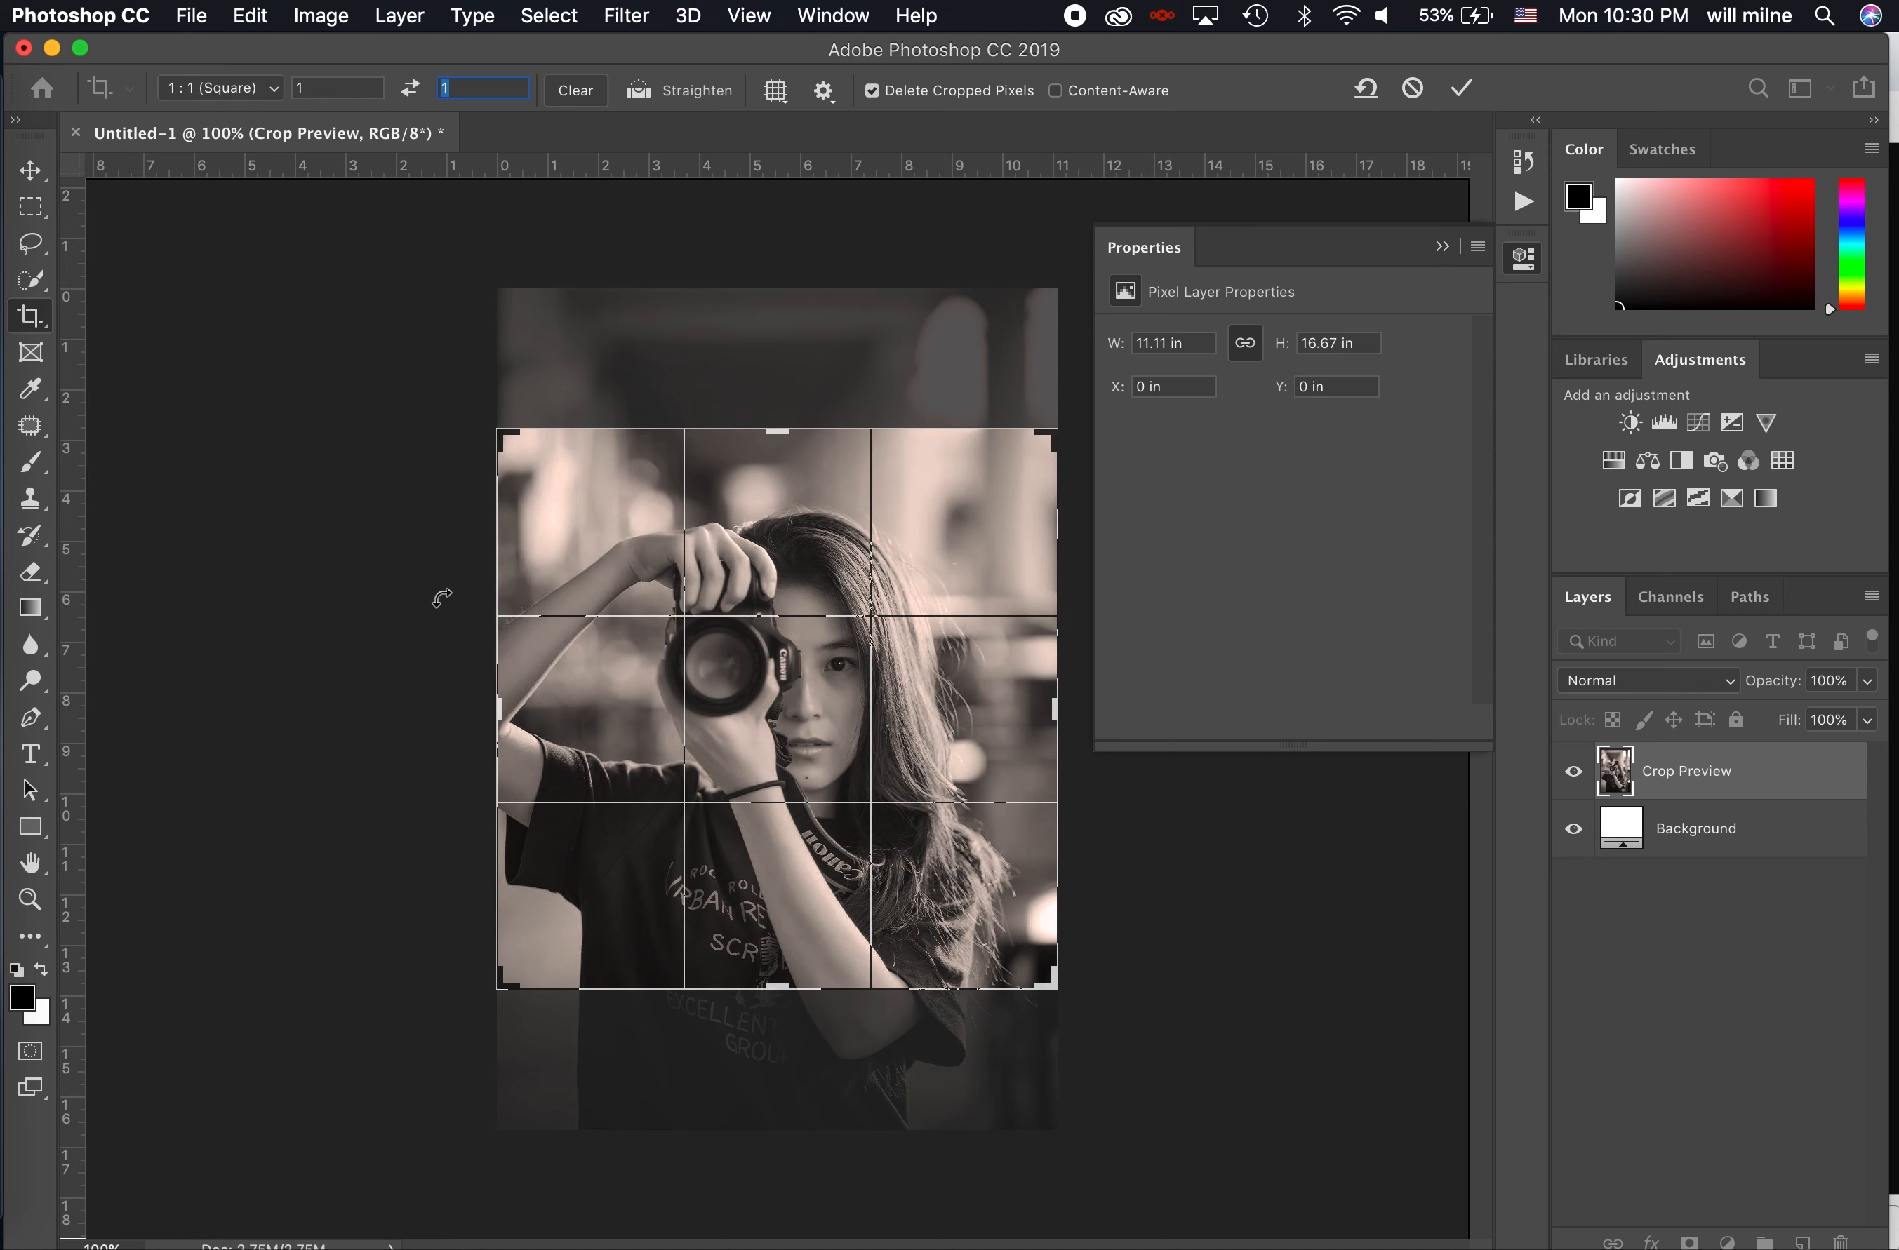
- Crop the photo to a square about 9.9 in wide, framed tightly around the woman's face and camera
drag(925, 724, 903, 680)
drag(1054, 987, 944, 887)
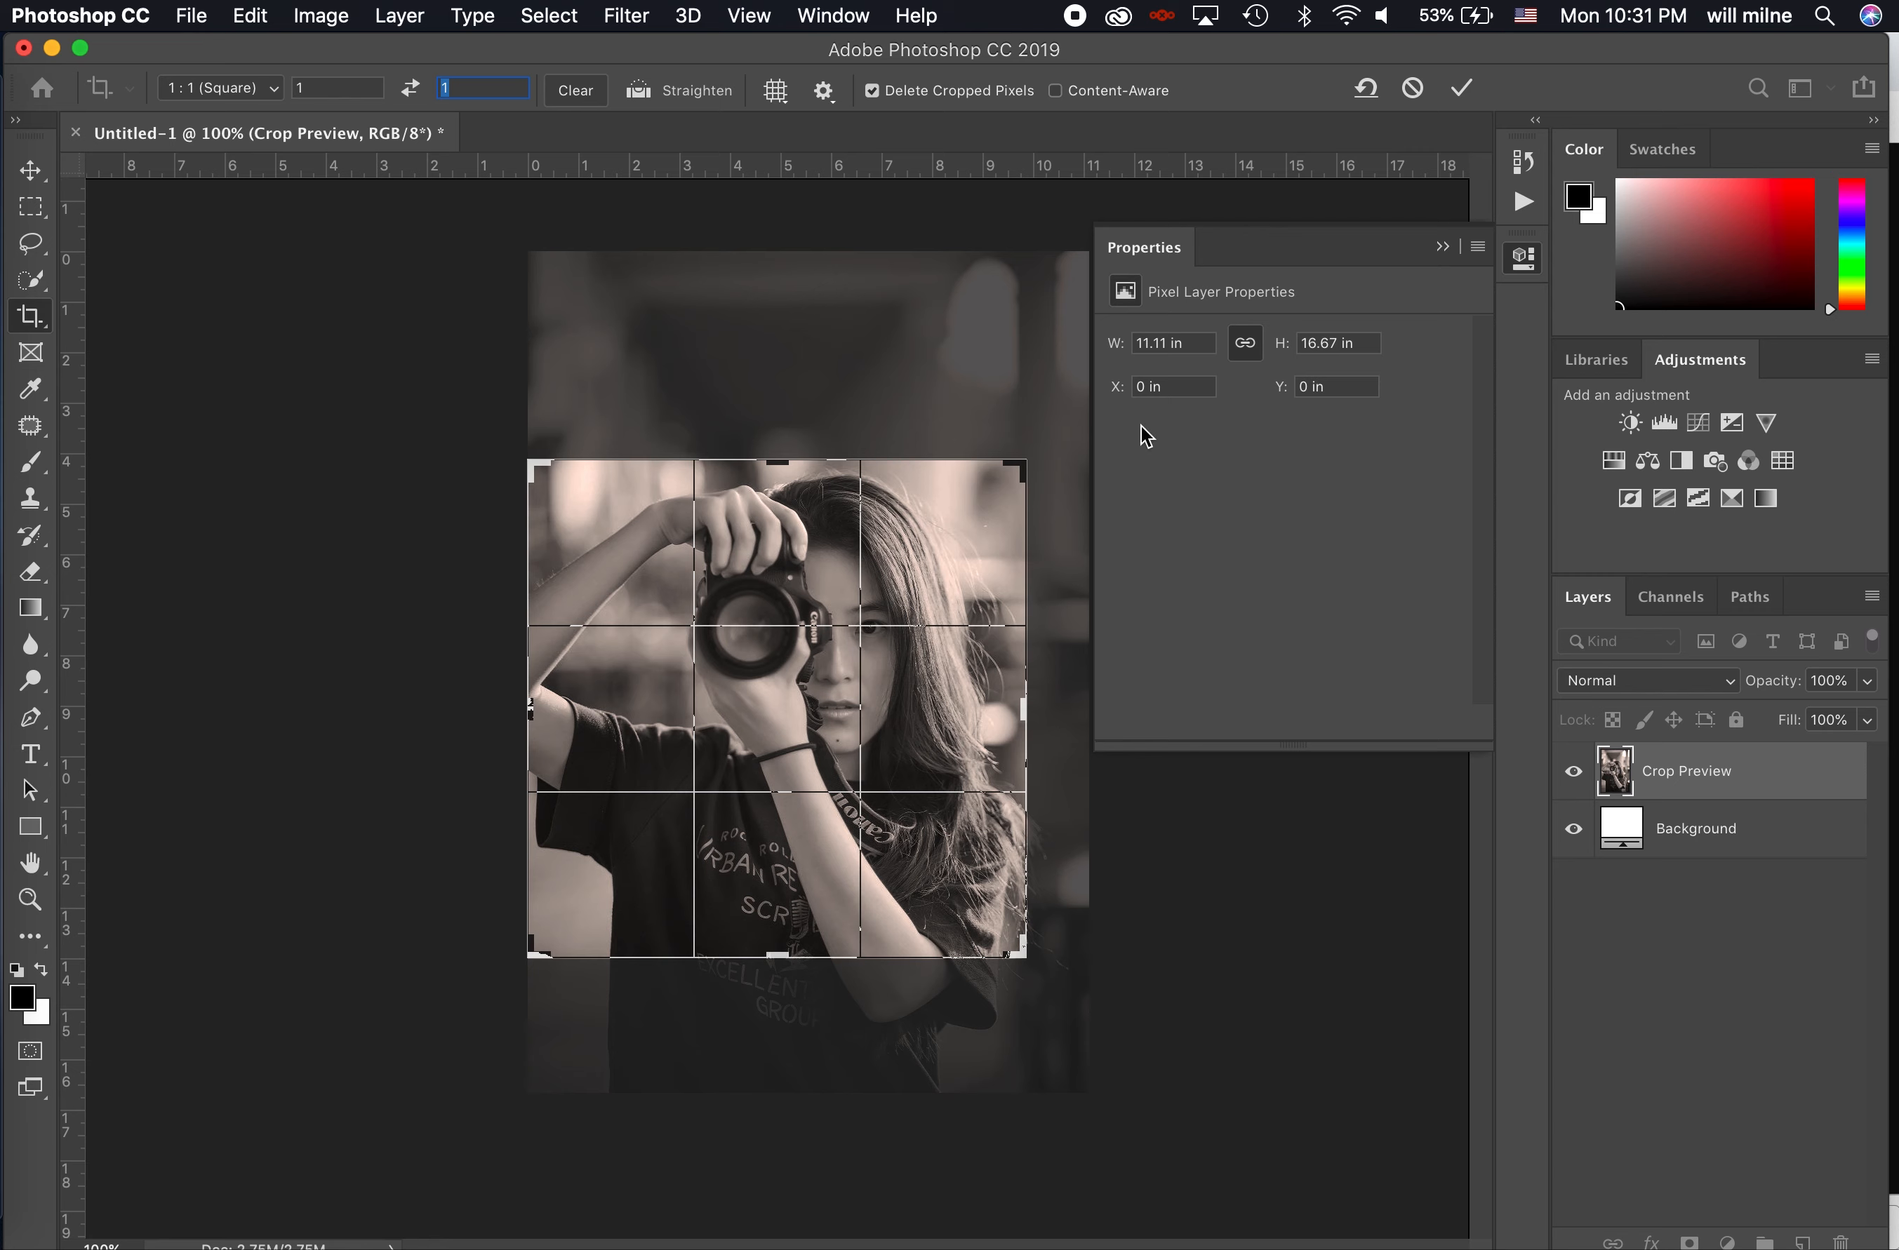
click(1462, 92)
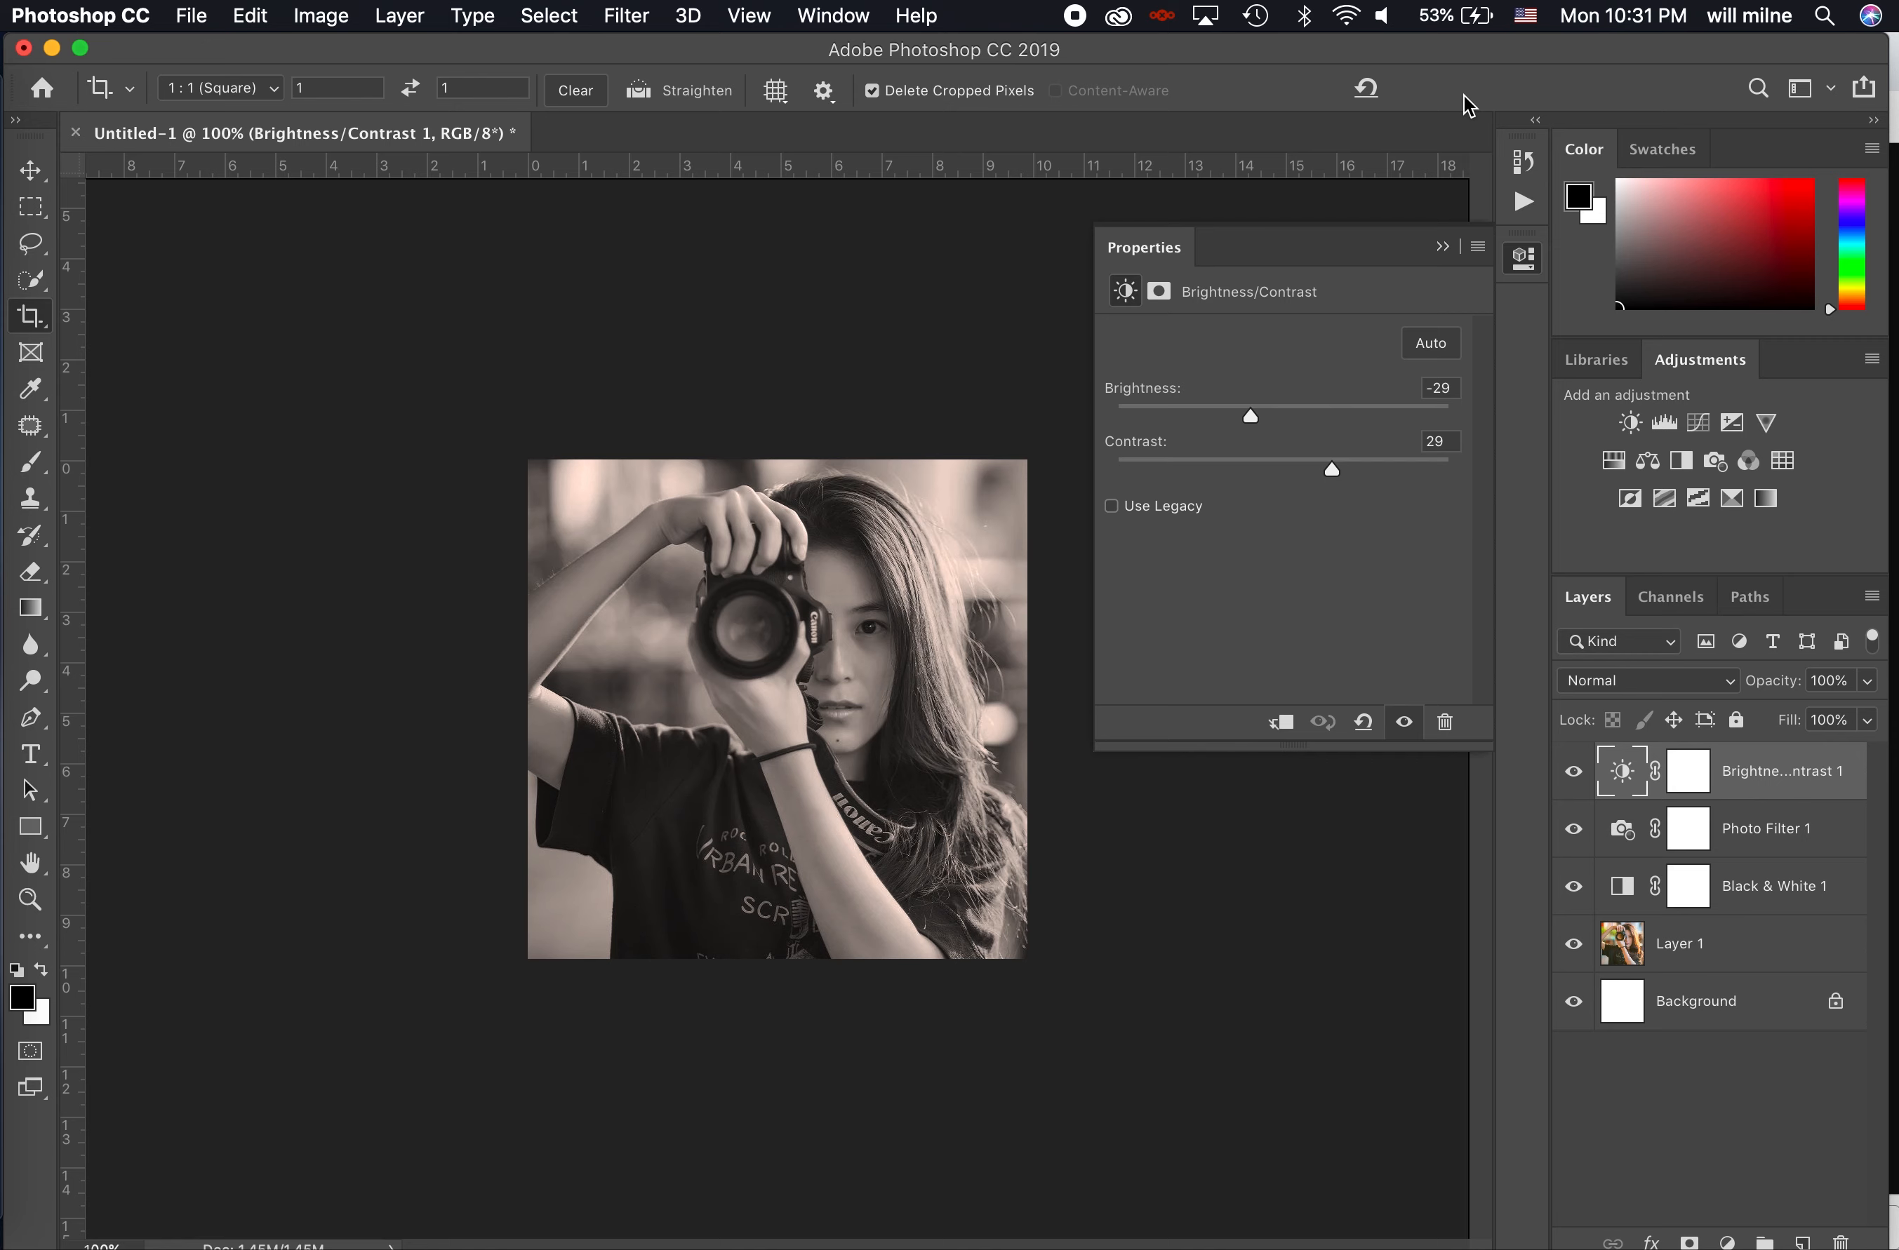
- Save a JPEG copy named "Girl with Camera" in the NCTC Example Folder at Maximum quality 12, Baseline ("Standard")
click(201, 17)
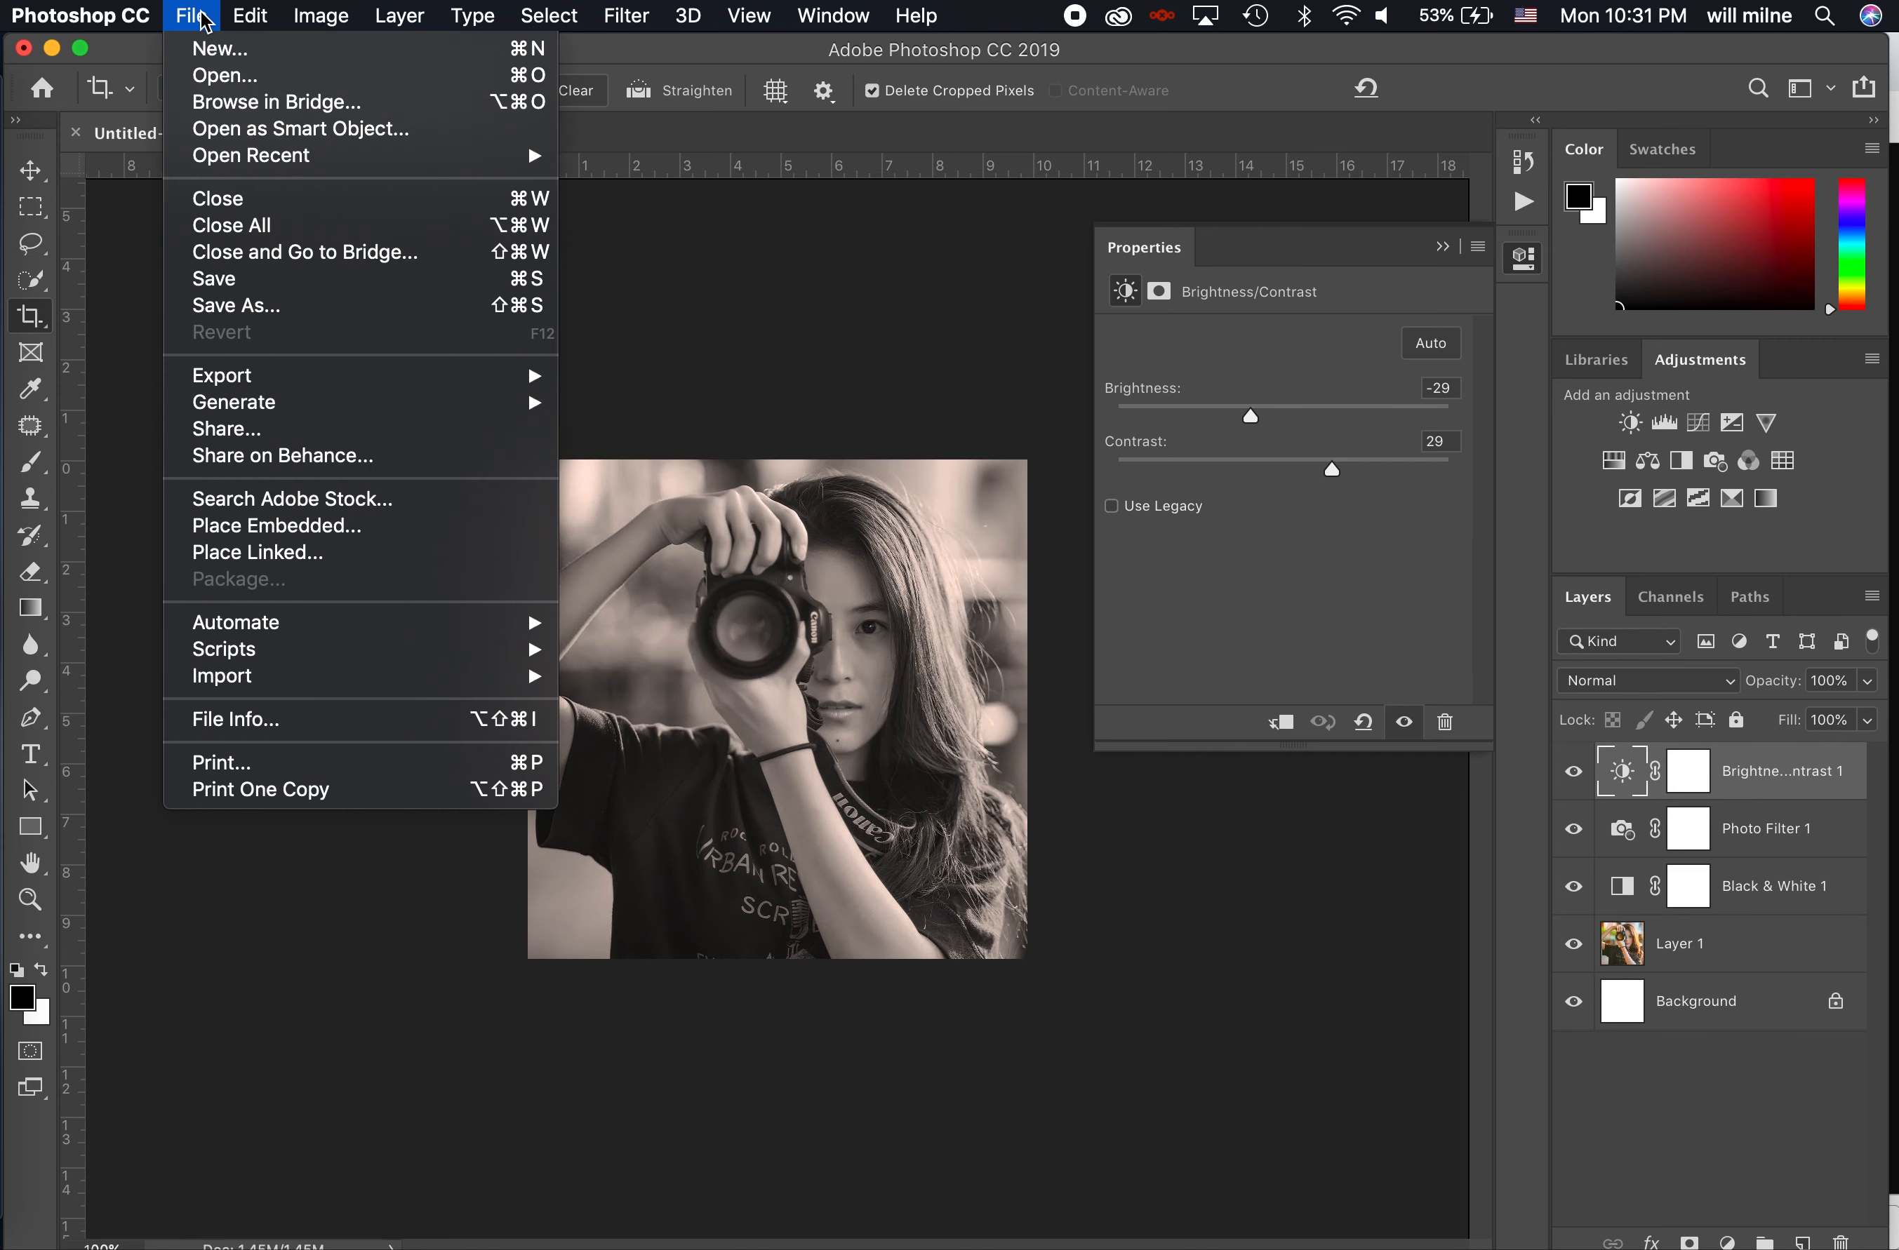
click(272, 306)
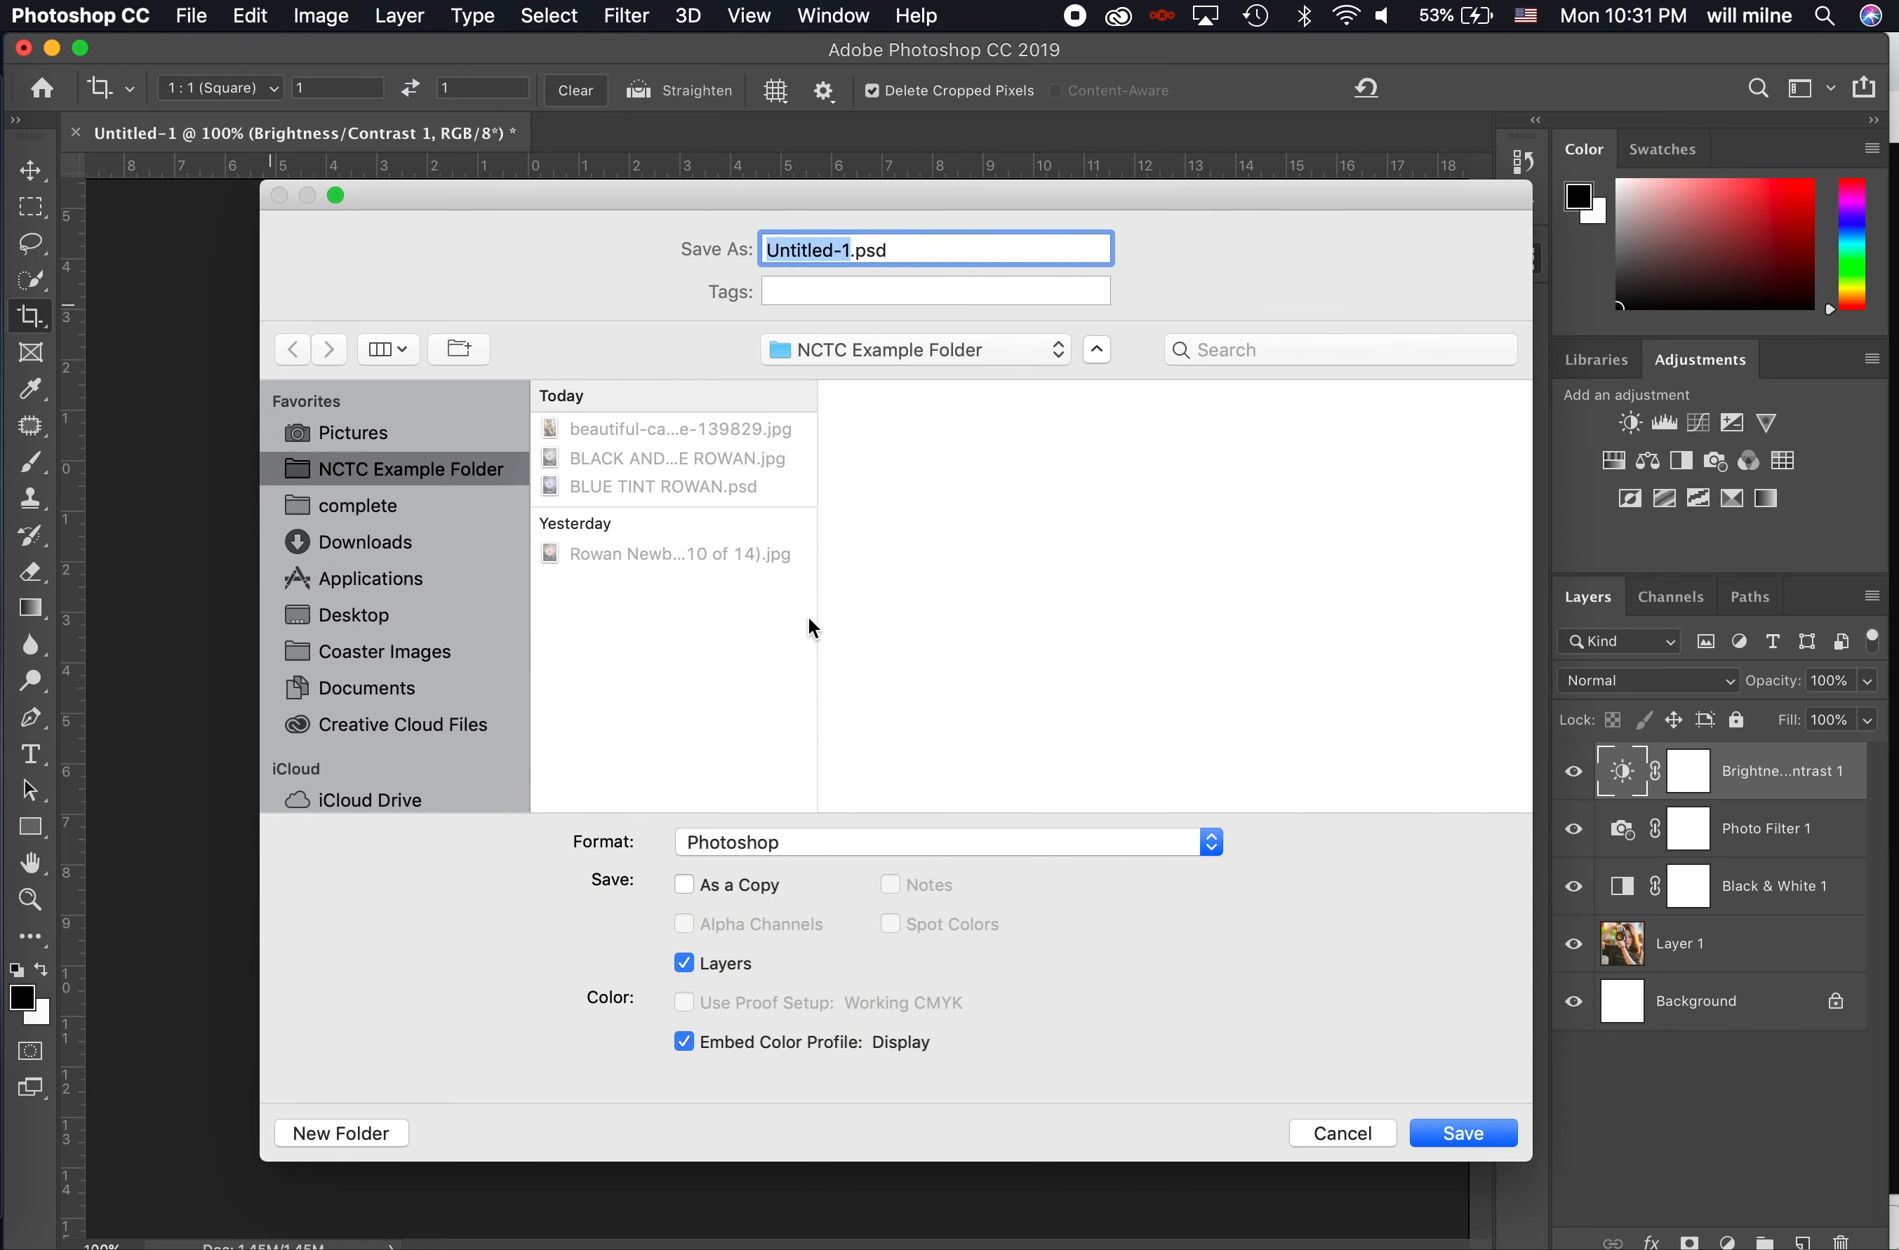
click(733, 846)
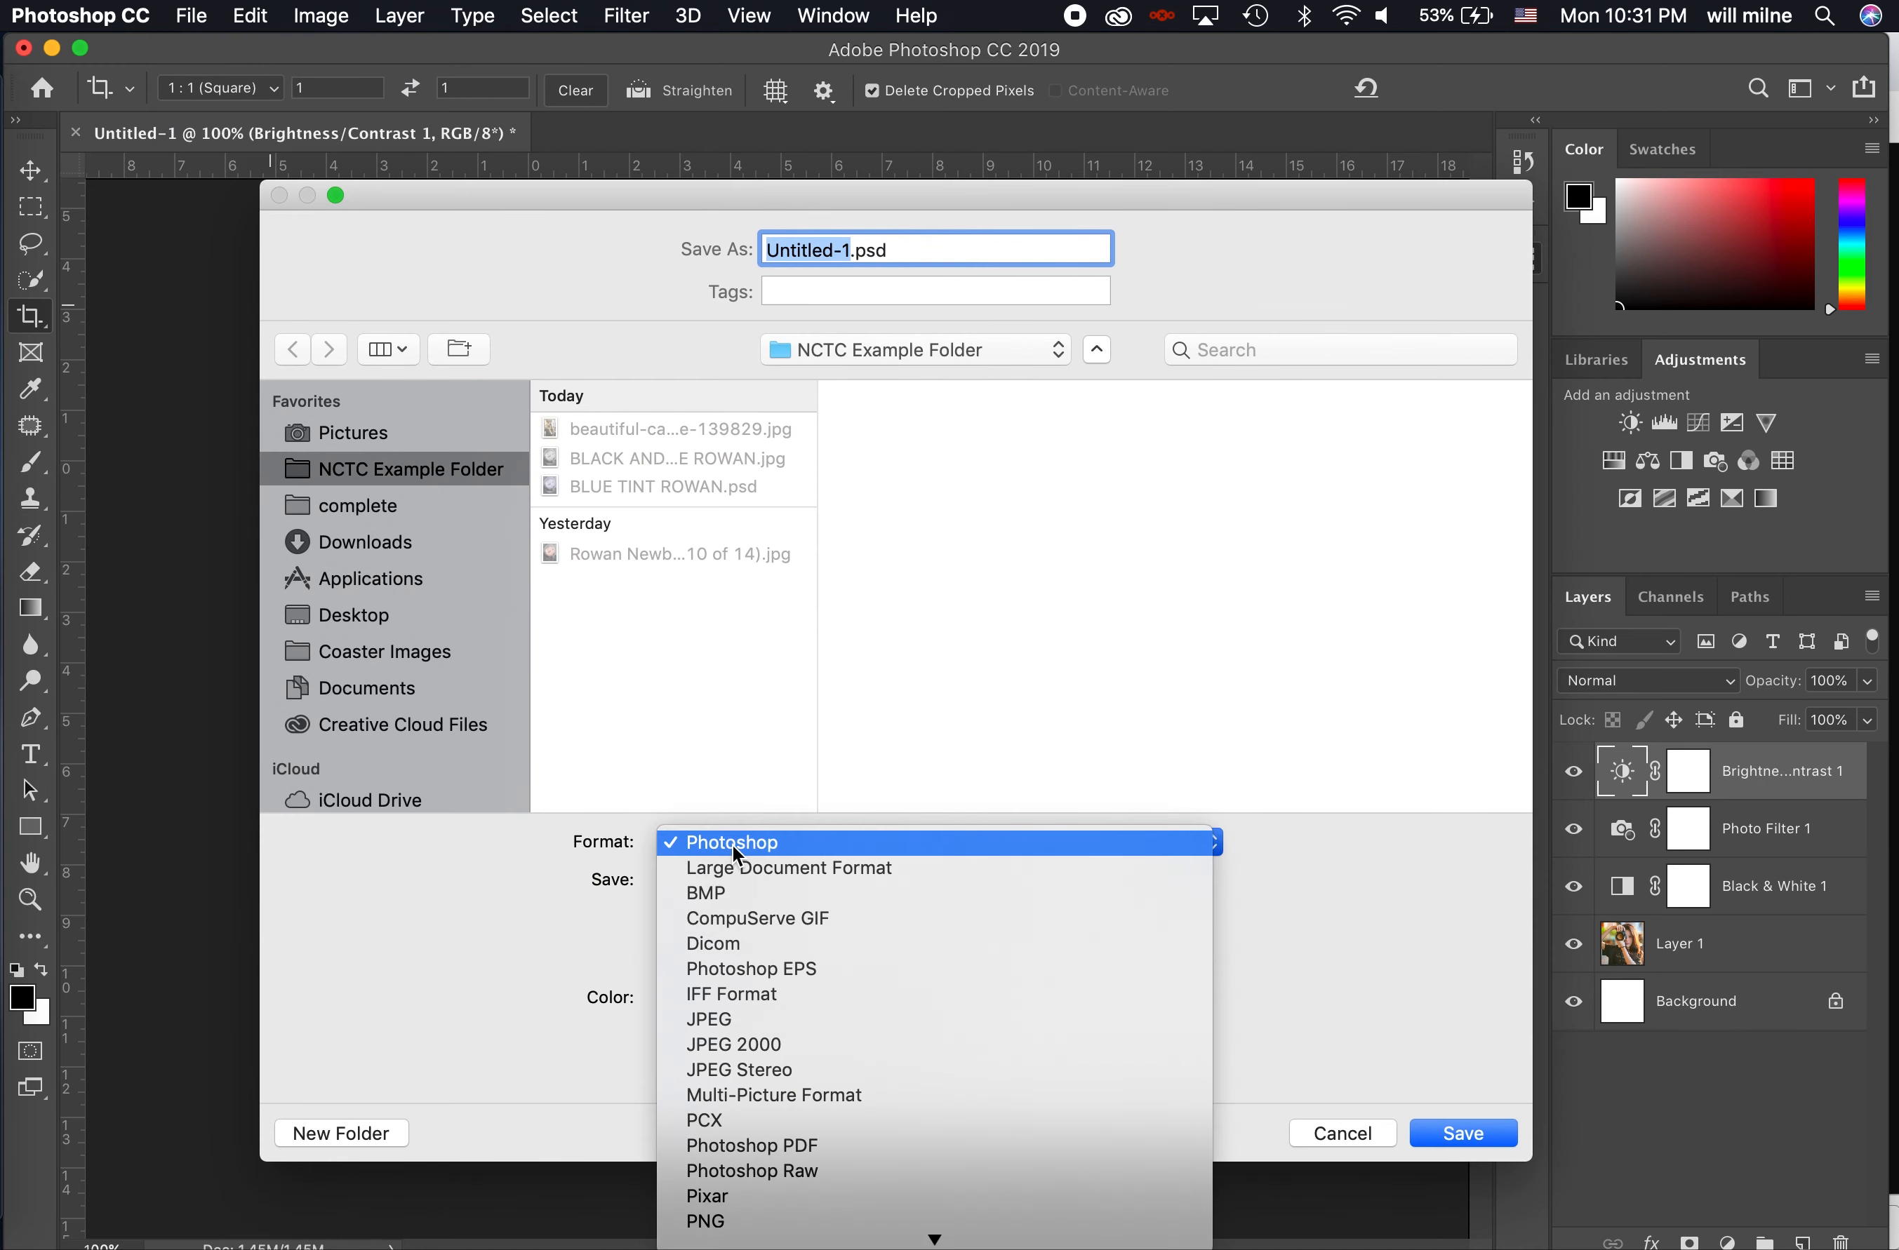
click(740, 1017)
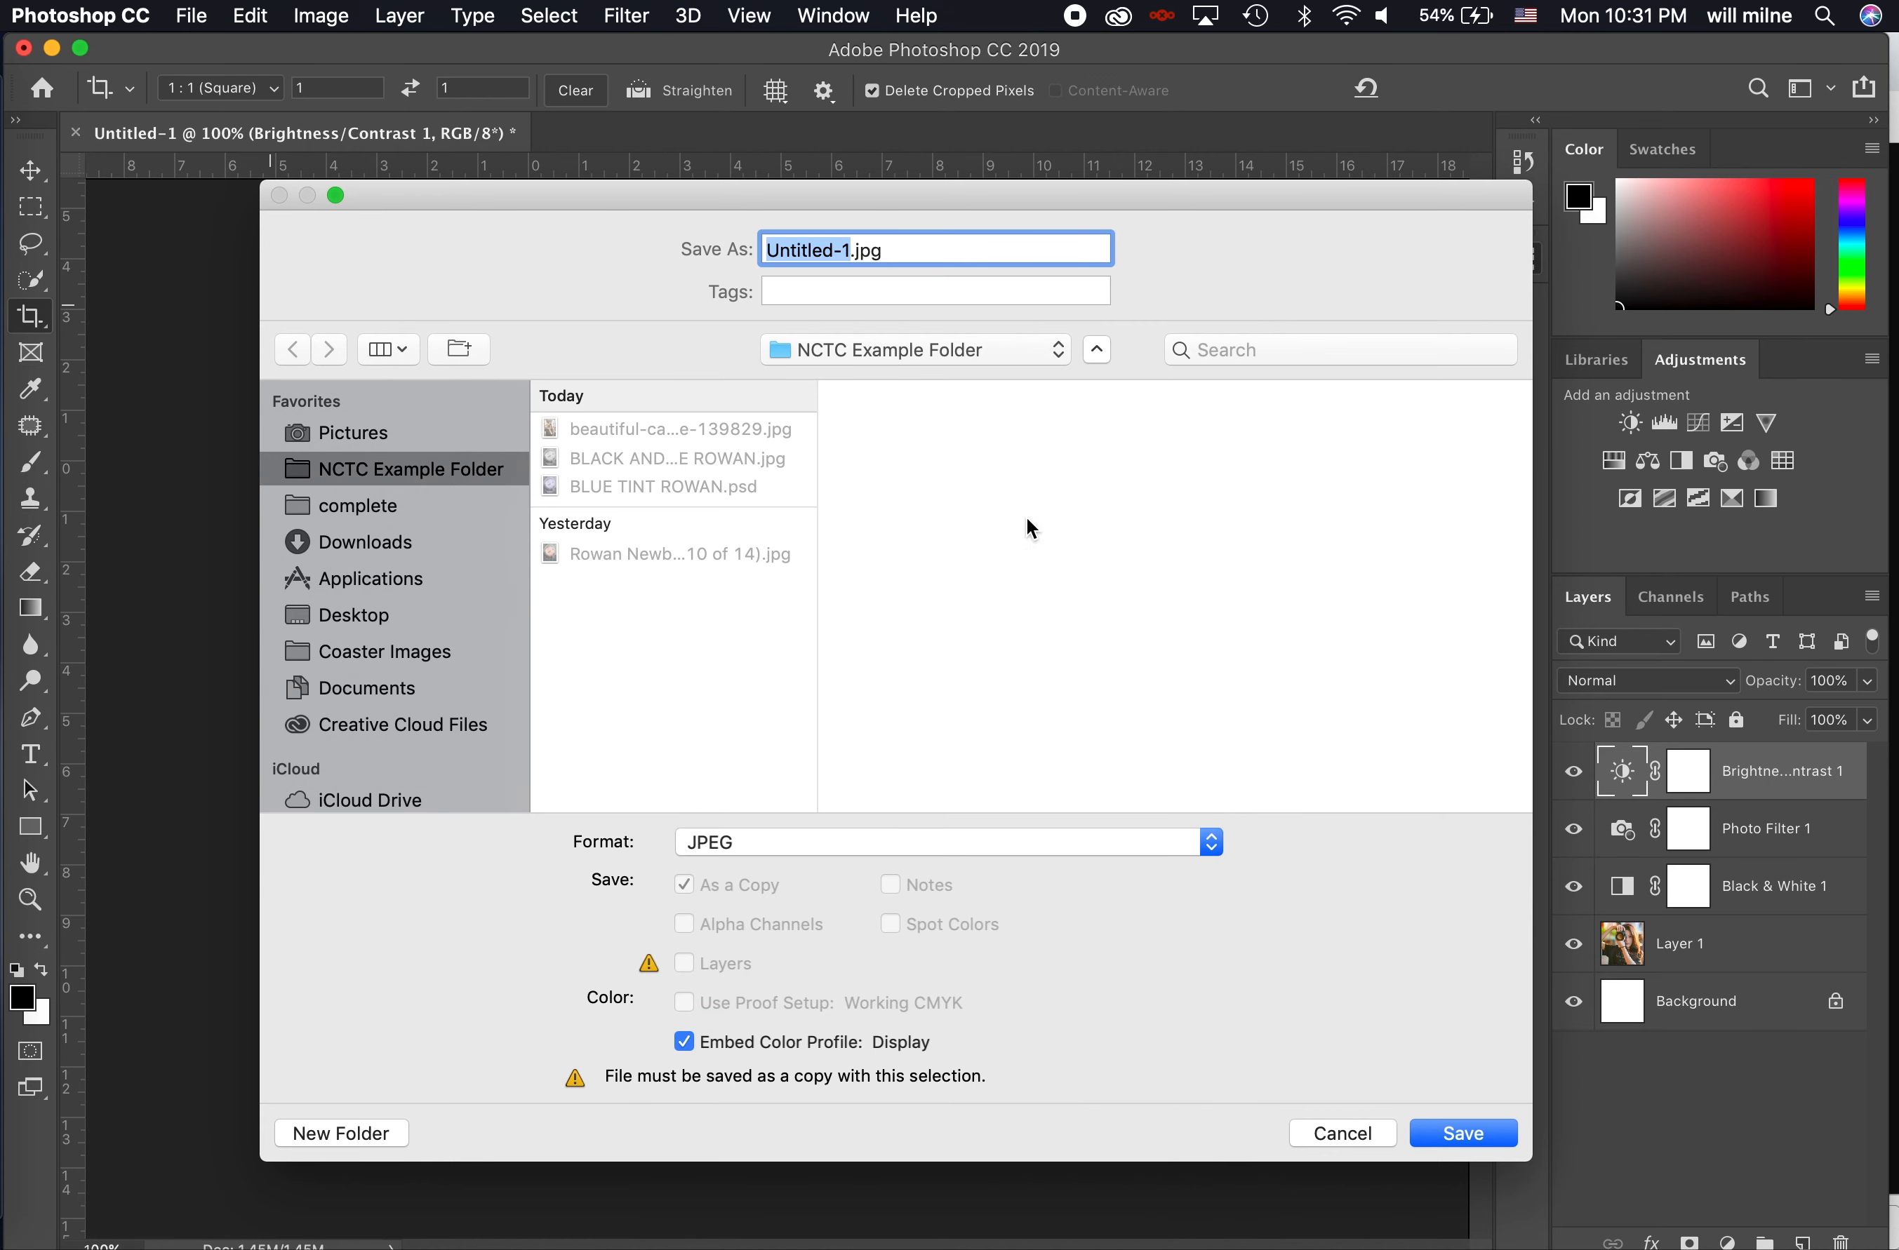
text(Girl with Cam)
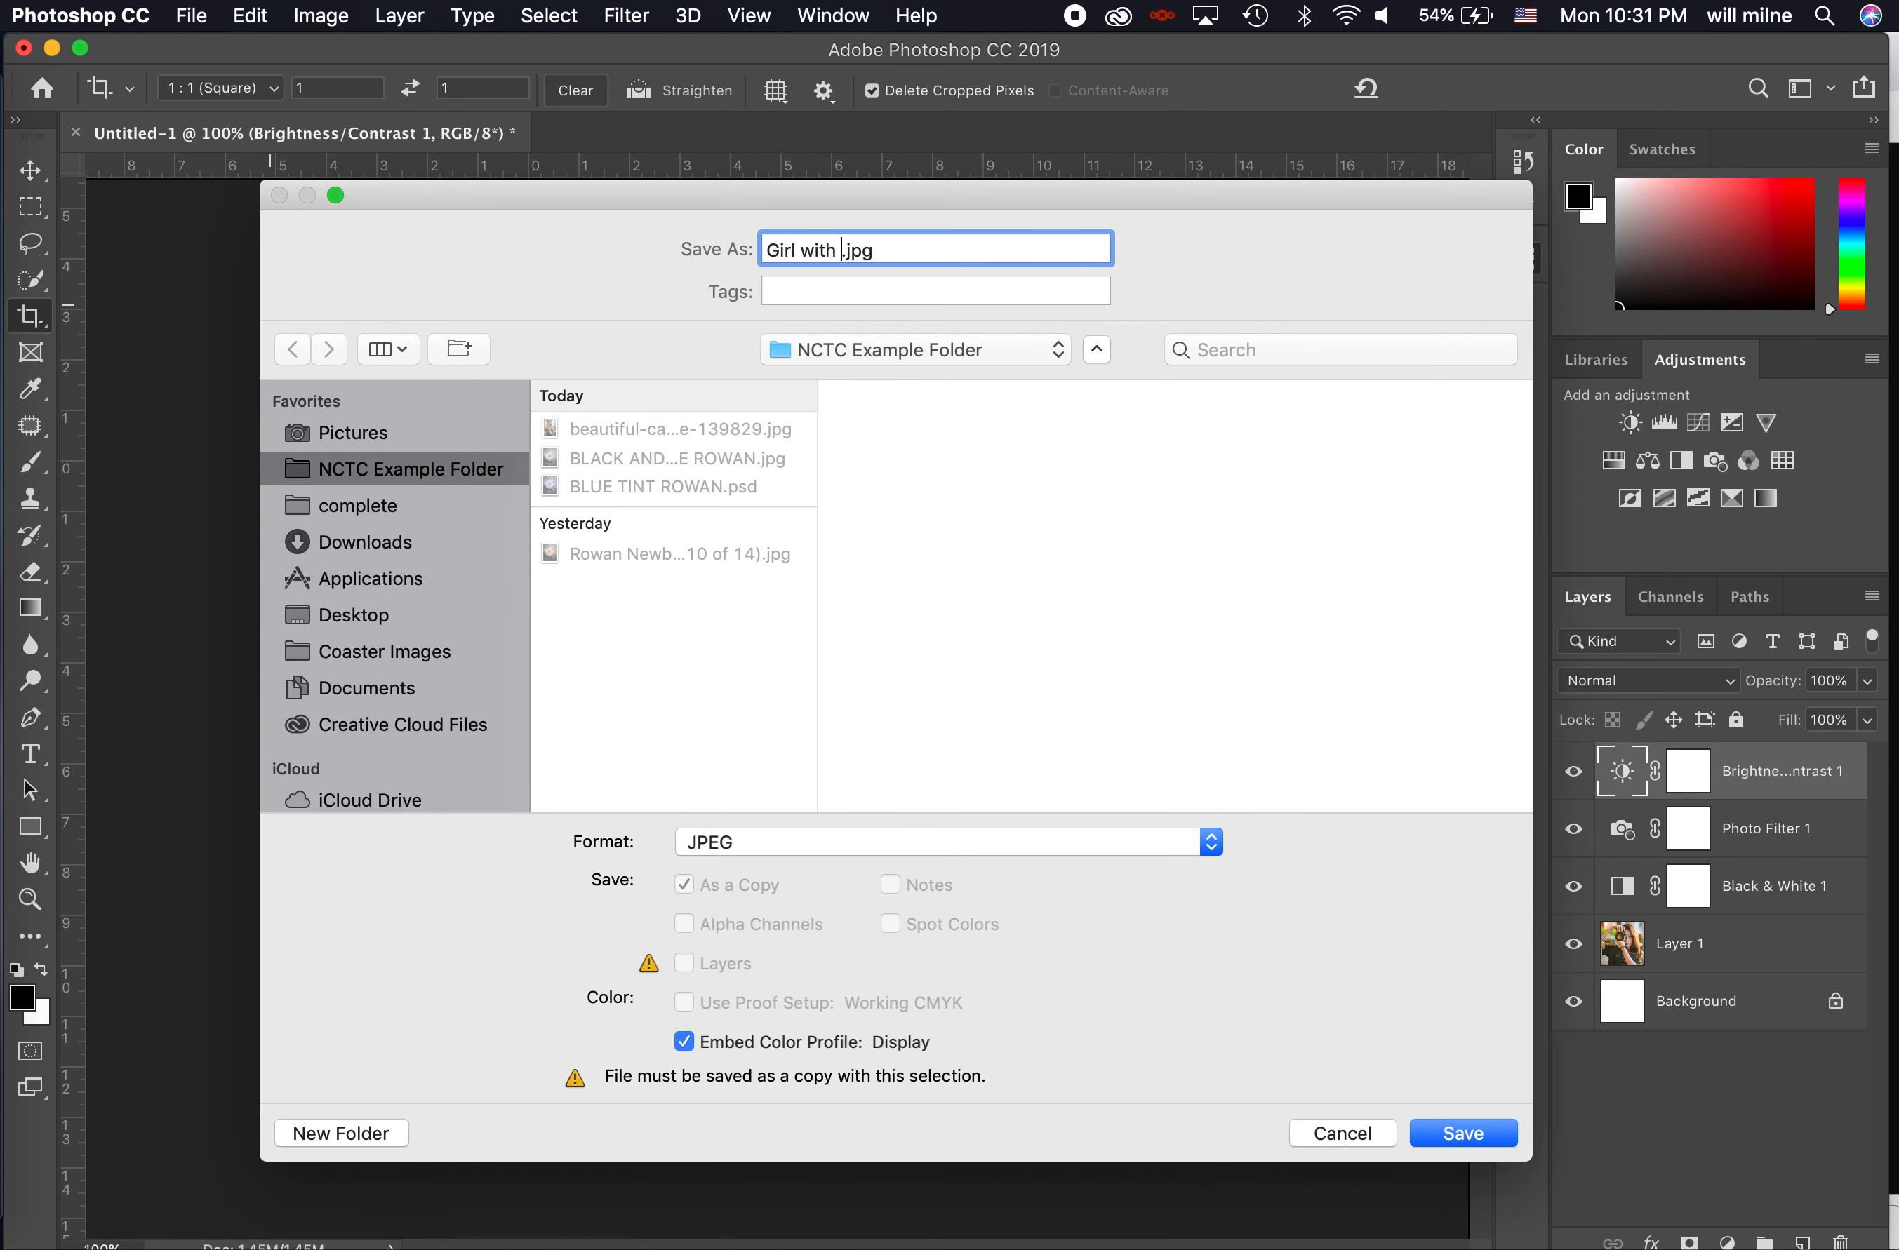
text(era)
click(1470, 1147)
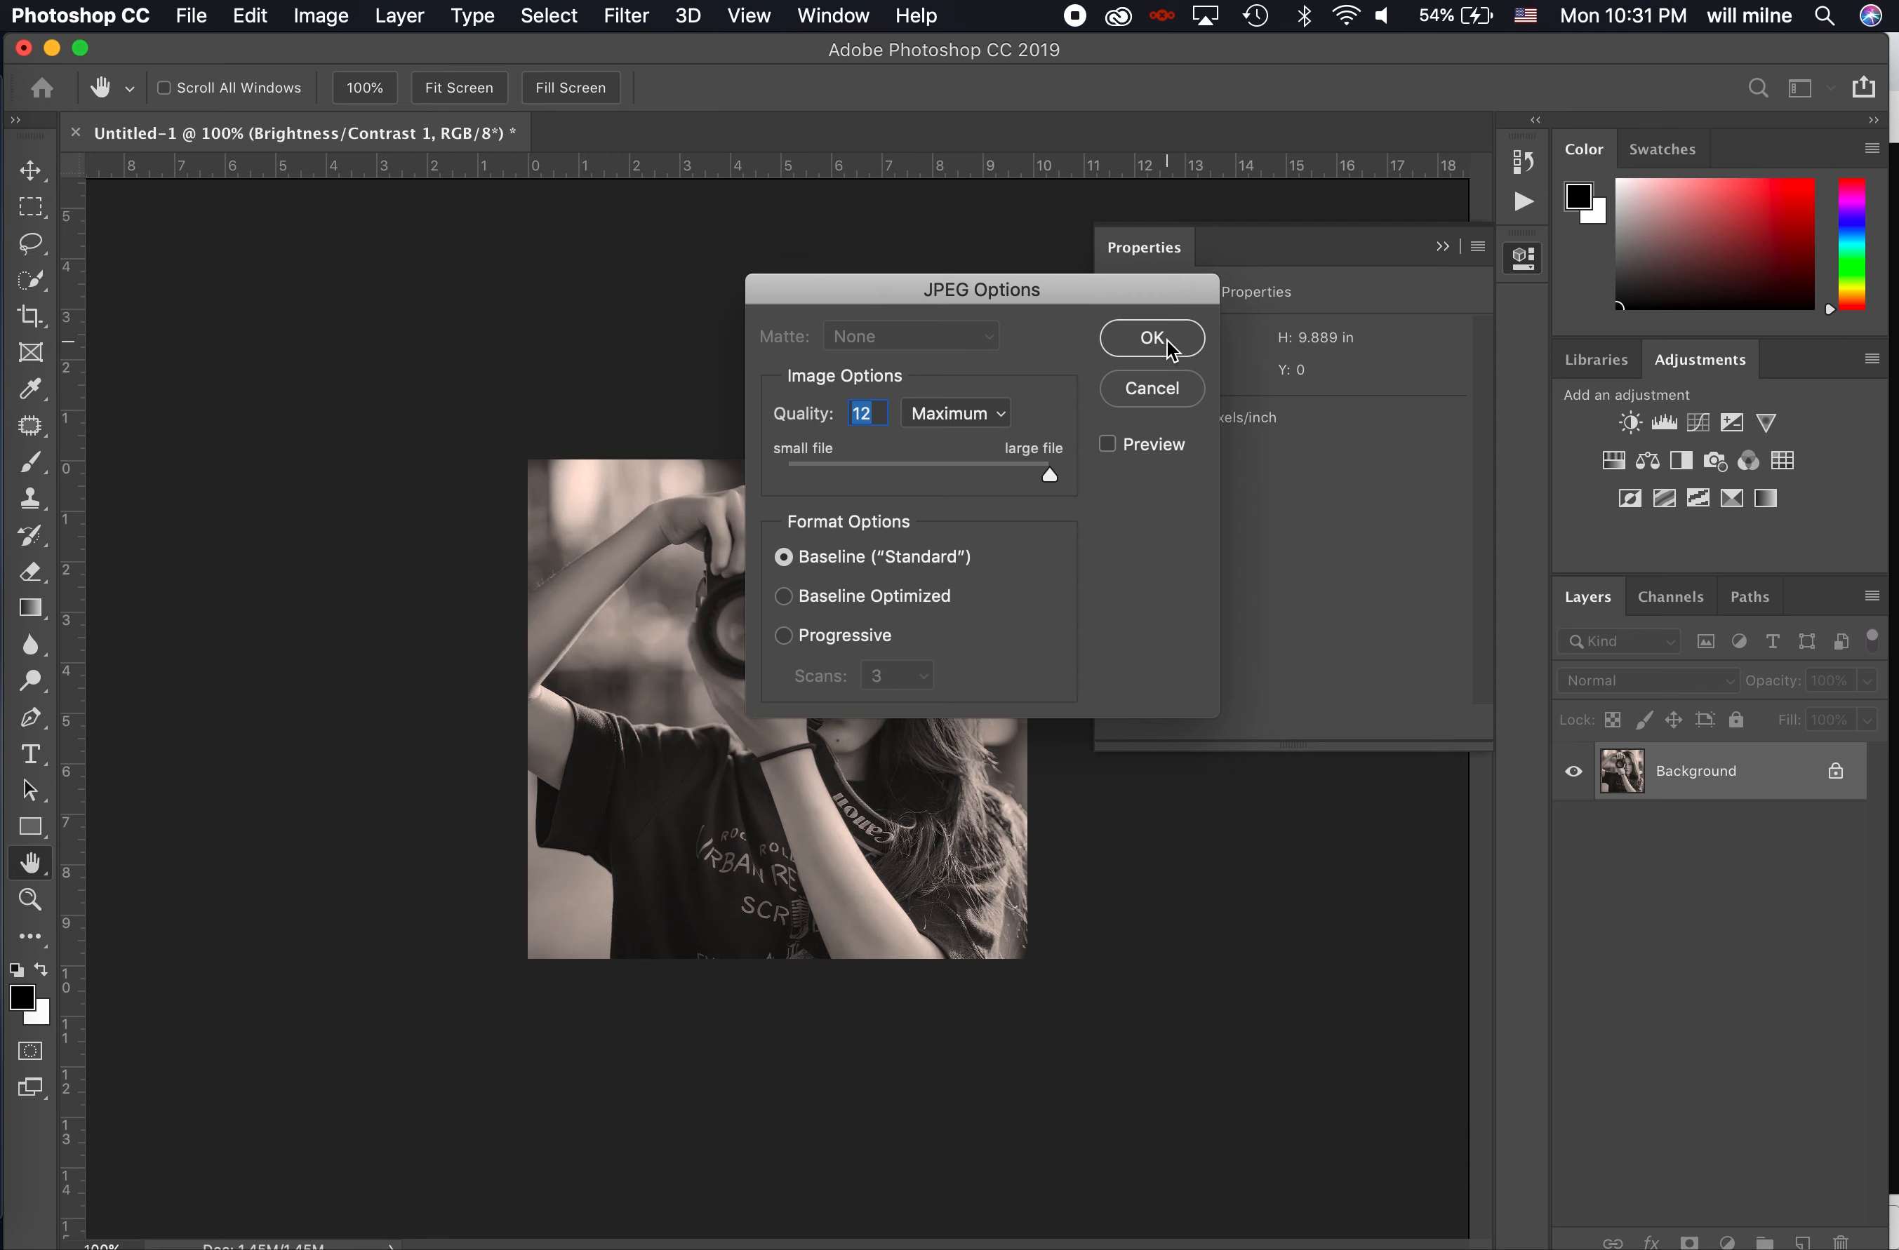
click(1107, 445)
click(1171, 334)
- Close the cropped document without saving its layered version
key(c)
click(76, 133)
click(918, 460)
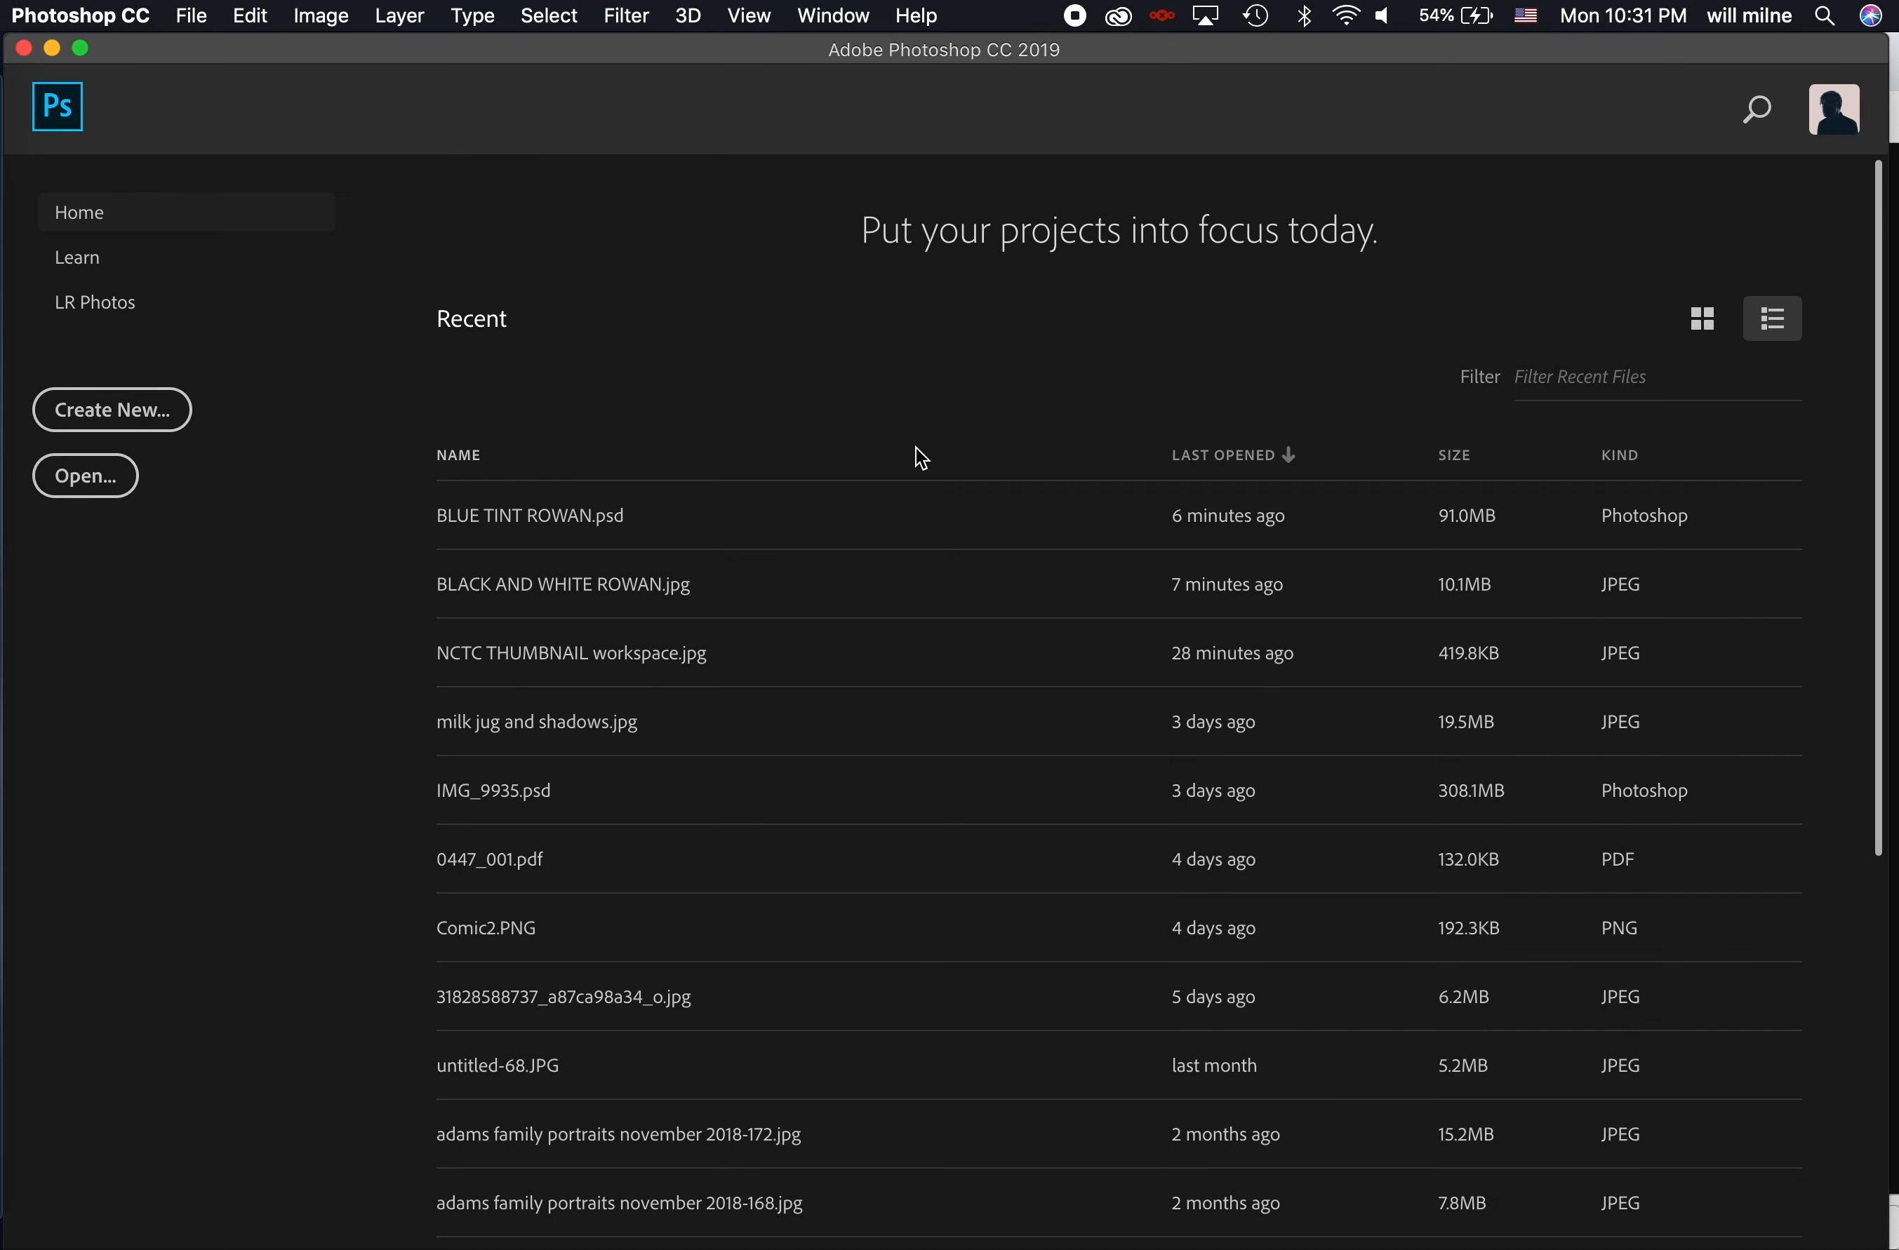